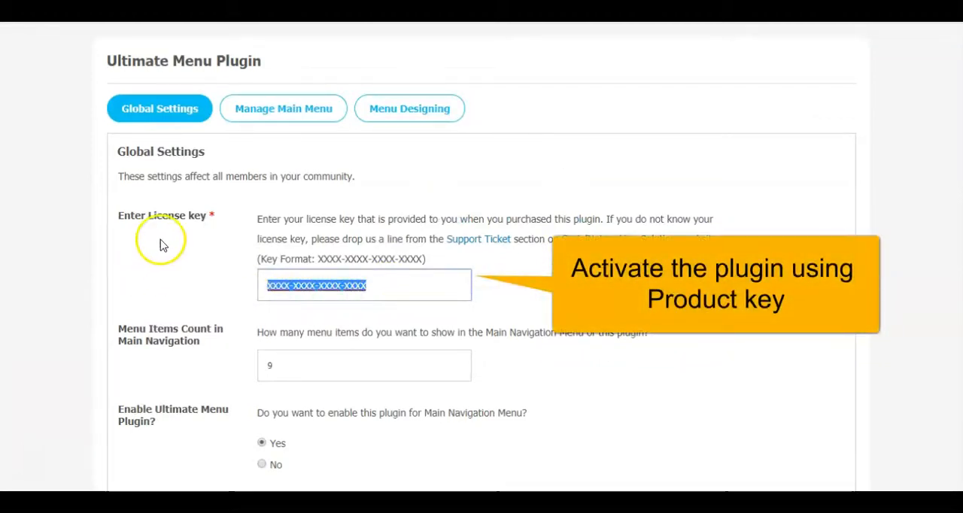
- Set the Menu Items Count in Main Navigation to 5, save, and check the menu bar on the community site
{"action": "left_click", "coordinate": [521, 293]}
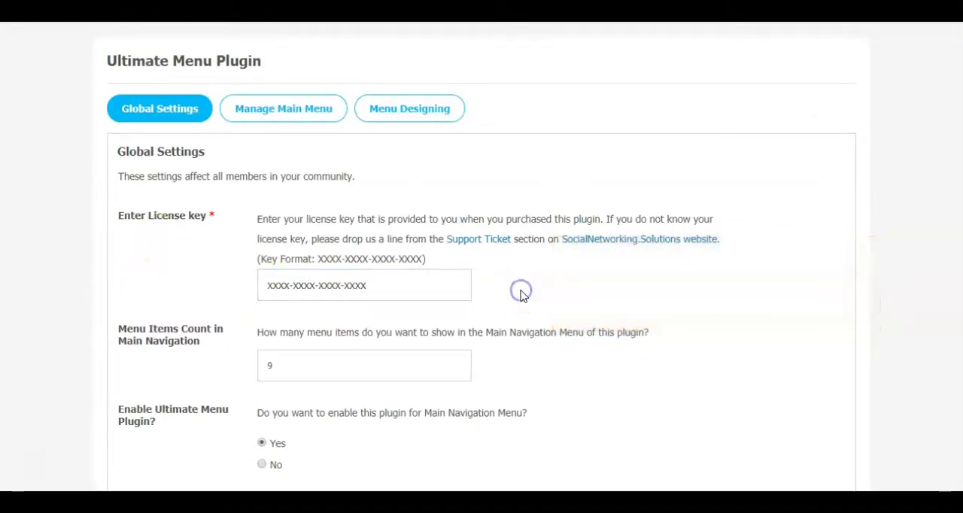
{"action": "scroll", "coordinate": [523, 295], "scroll_direction": "down", "scroll_amount": 1}
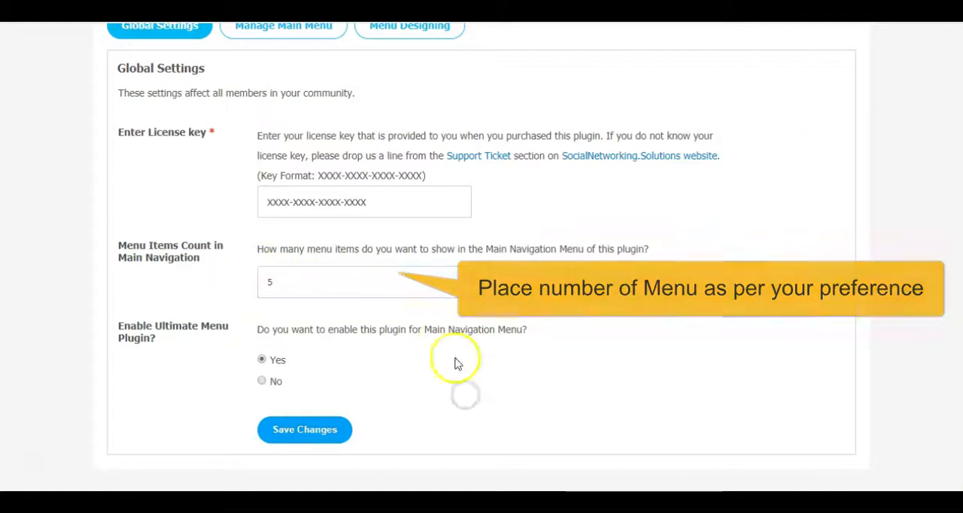
{"action": "left_click", "coordinate": [304, 429]}
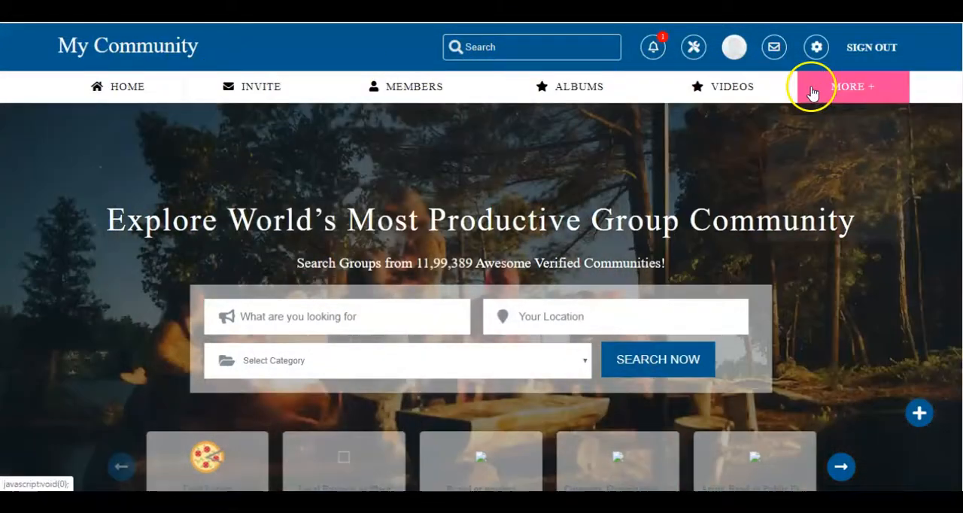
{"action": "mouse_move", "coordinate": [850, 89]}
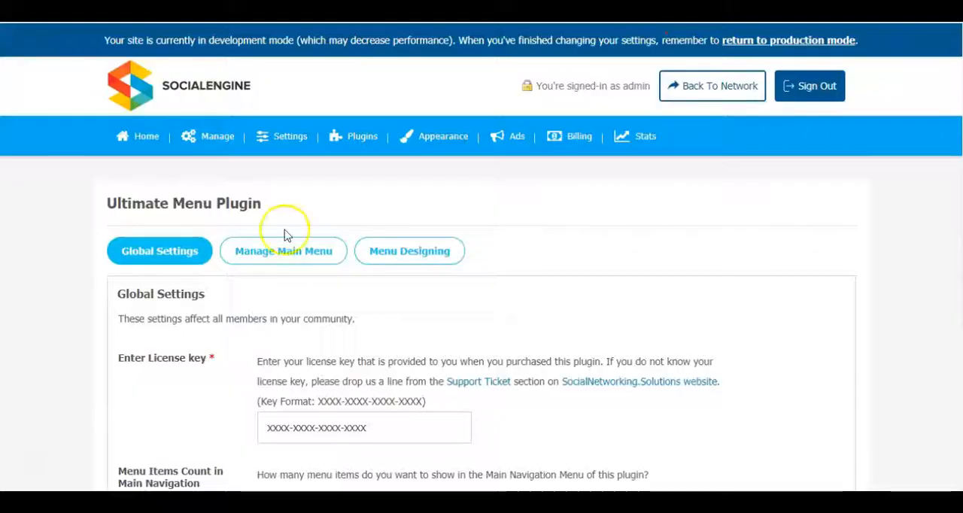
- Set the Menu Items Count in Main Navigation to 9, save it, and set Enable Ultimate Menu Plugin to Yes
{"action": "scroll", "coordinate": [604, 216], "scroll_direction": "down", "scroll_amount": 3}
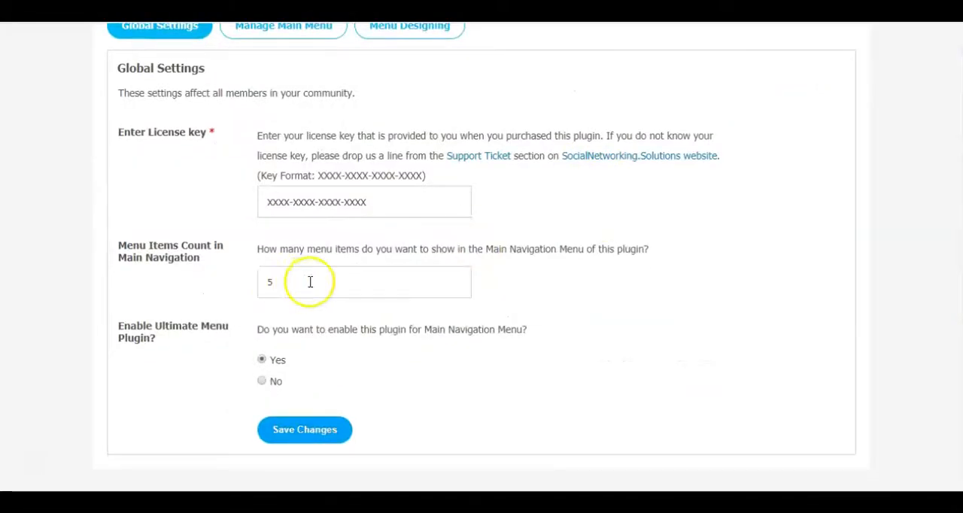
{"action": "left_click", "coordinate": [561, 324]}
{"action": "left_click", "coordinate": [322, 437]}
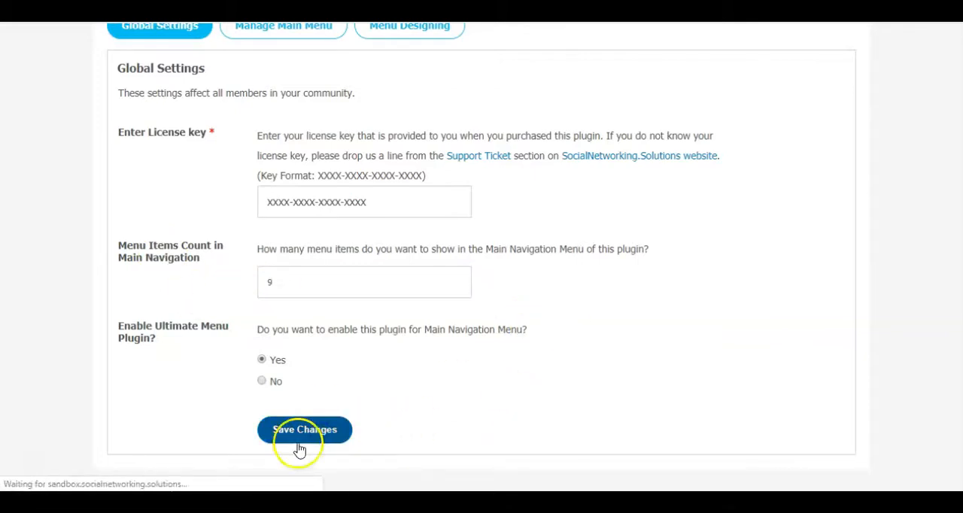
{"action": "scroll", "coordinate": [630, 271], "scroll_direction": "down", "scroll_amount": 3}
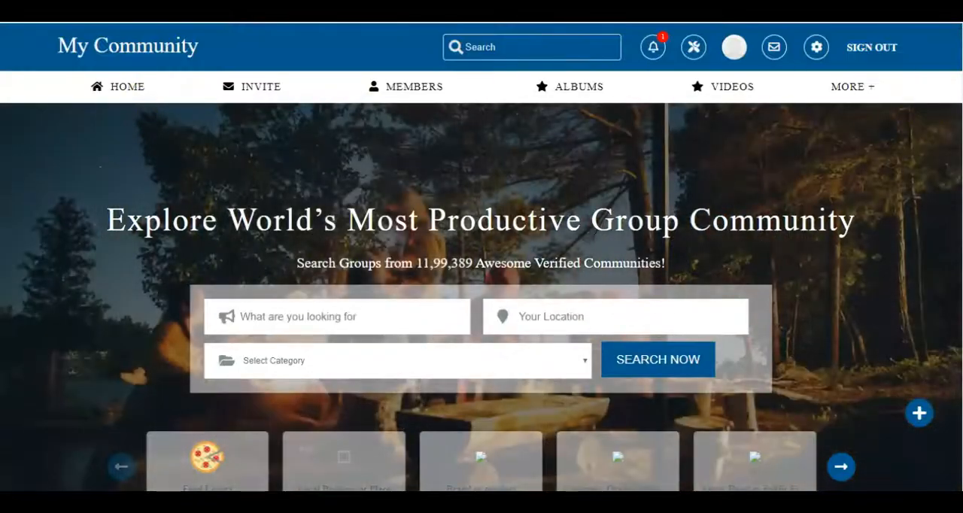
{"action": "key", "text": "F5"}
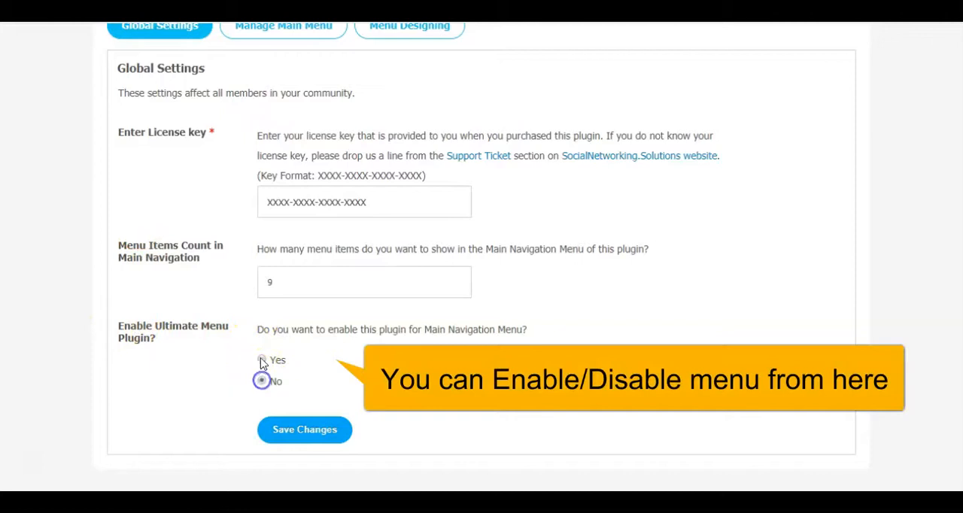
{"action": "left_click", "coordinate": [261, 362]}
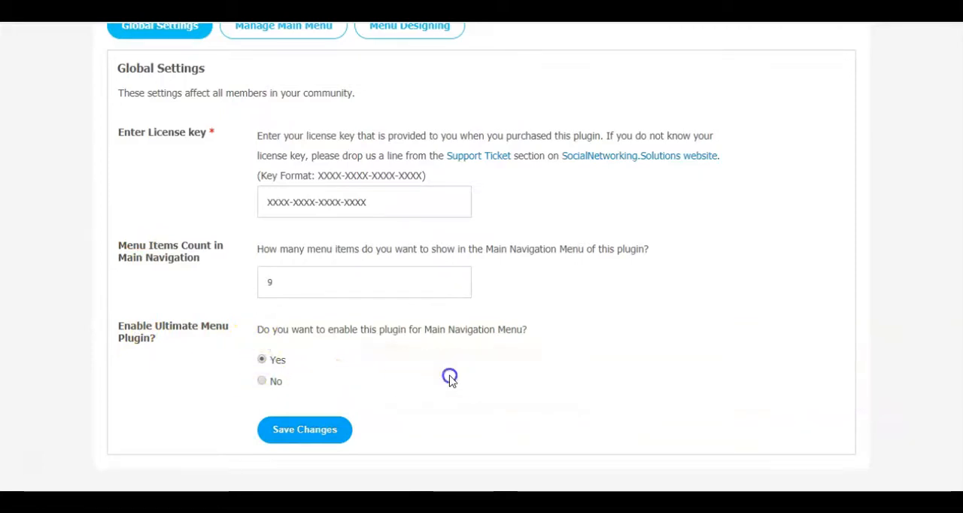
- Open the Layout Editor and switch the edited page to Site Header
{"action": "scroll", "coordinate": [763, 436], "scroll_direction": "up", "scroll_amount": 2}
{"action": "scroll", "coordinate": [511, 217], "scroll_direction": "up", "scroll_amount": 2}
{"action": "scroll", "coordinate": [496, 188], "scroll_direction": "down", "scroll_amount": 1}
{"action": "mouse_move", "coordinate": [435, 71]}
{"action": "left_click", "coordinate": [427, 103]}
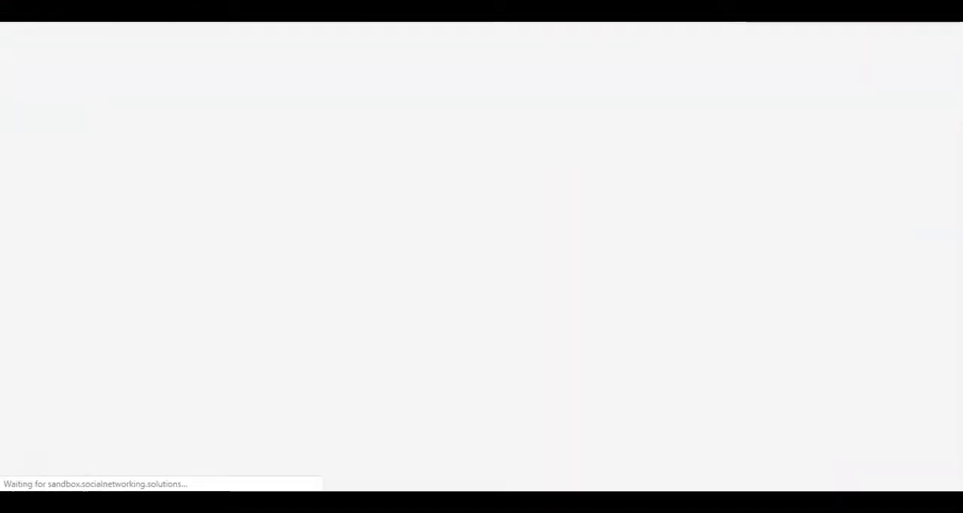
{"action": "scroll", "coordinate": [316, 171], "scroll_direction": "down", "scroll_amount": 3}
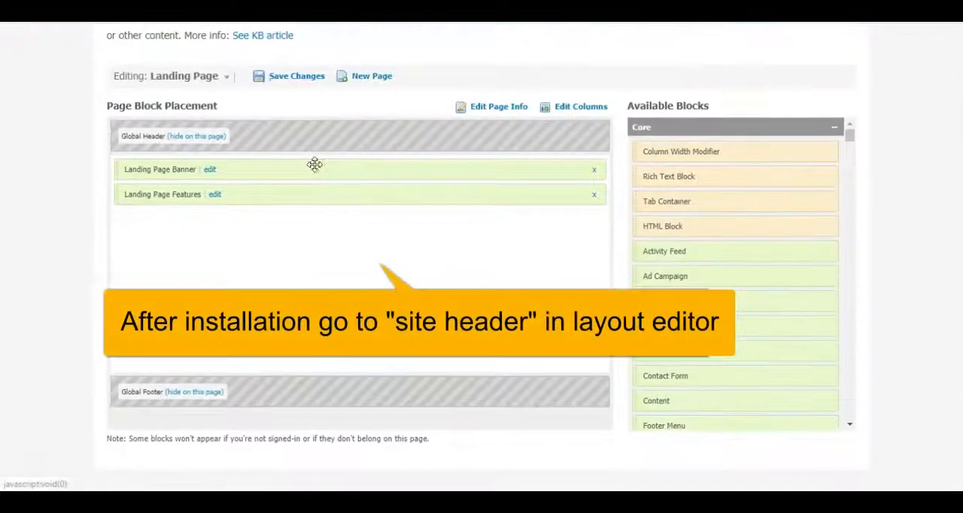
{"action": "left_click", "coordinate": [219, 83]}
{"action": "left_click", "coordinate": [134, 116]}
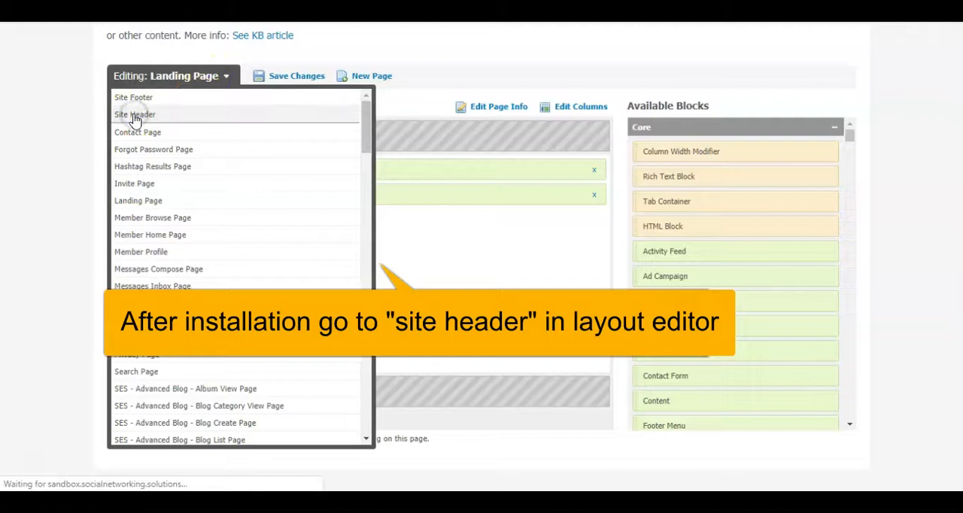
{"action": "scroll", "coordinate": [133, 125], "scroll_direction": "down", "scroll_amount": 3}
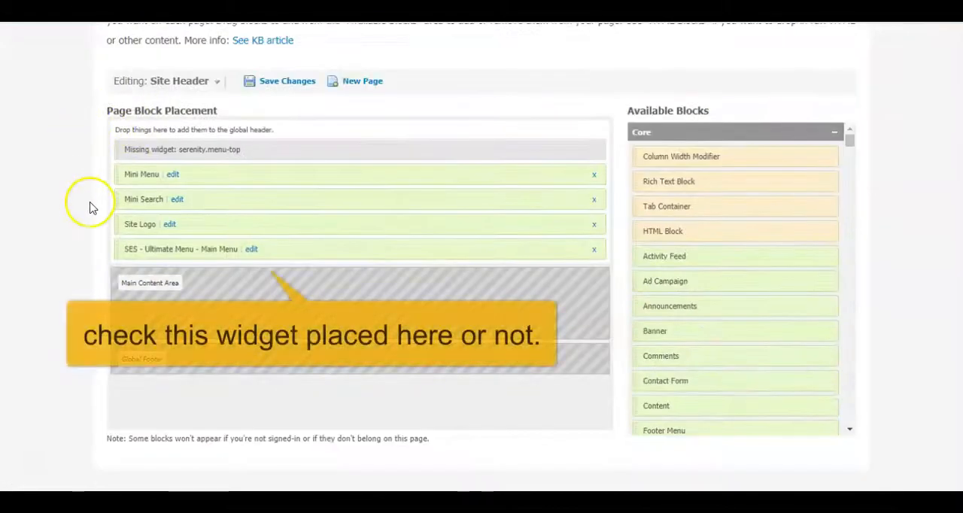
- Remove the SES - Ultimate Menu - Main Menu block from the header, place it again below Site Logo, and save the layout
{"action": "mouse_move", "coordinate": [127, 250]}
{"action": "left_mouse_down"}
{"action": "mouse_move", "coordinate": [180, 249]}
{"action": "mouse_move", "coordinate": [128, 241]}
{"action": "left_mouse_up"}
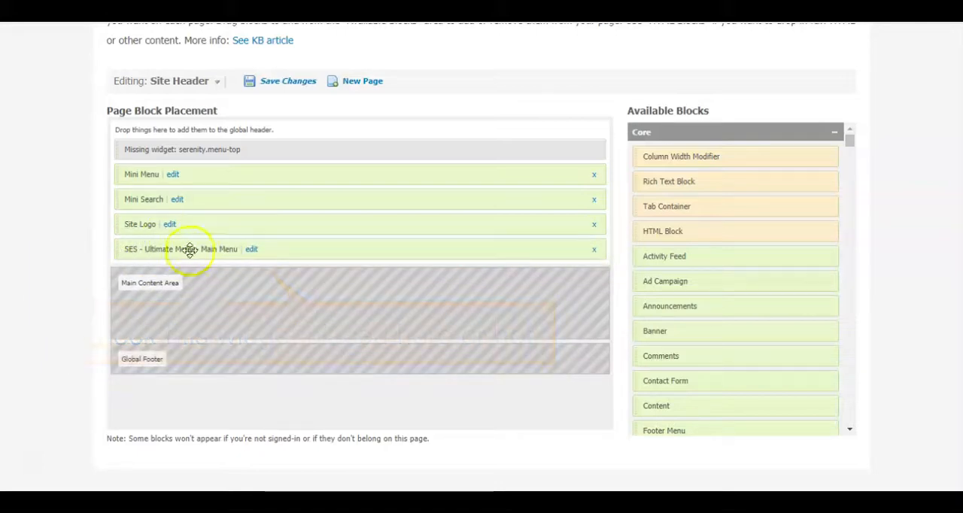
{"action": "left_click", "coordinate": [594, 253]}
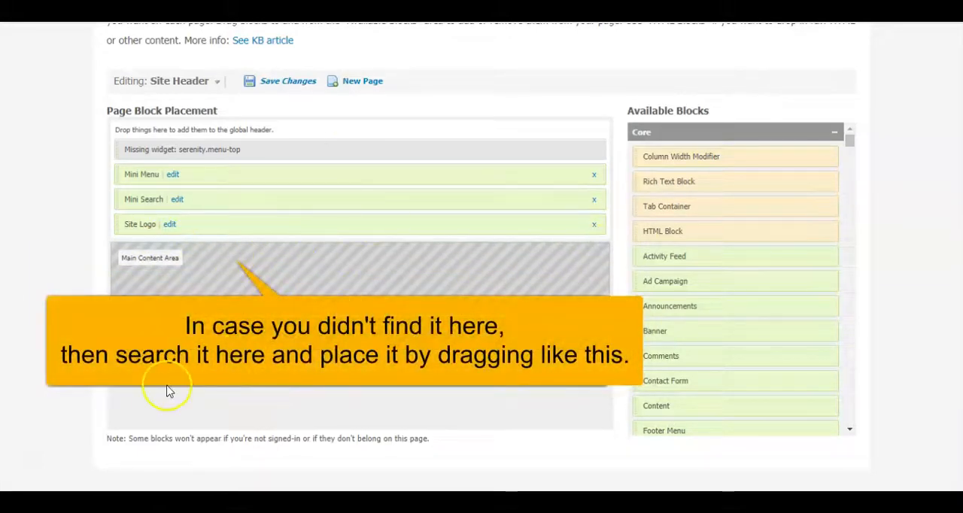
{"action": "key", "text": "Return"}
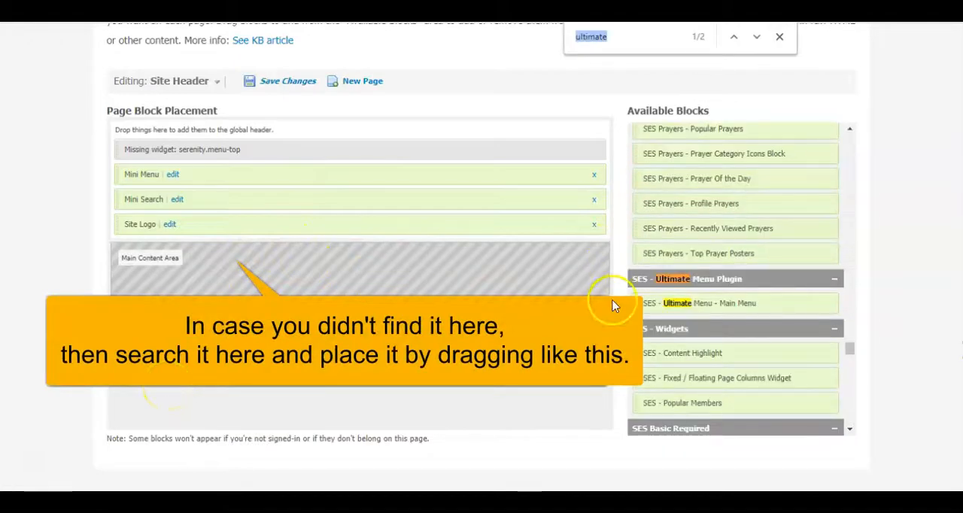
{"action": "left_click_drag", "start_coordinate": [727, 306], "coordinate": [230, 241]}
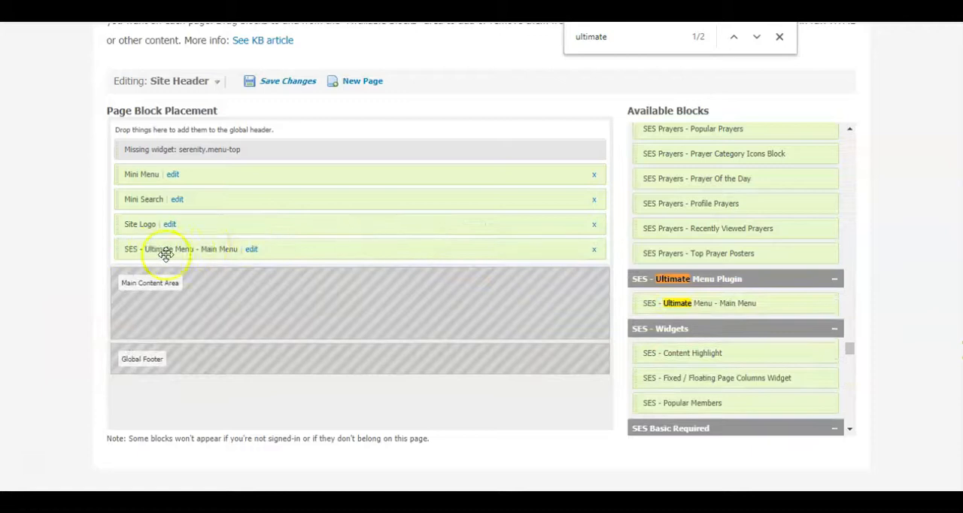
{"action": "left_click", "coordinate": [780, 36]}
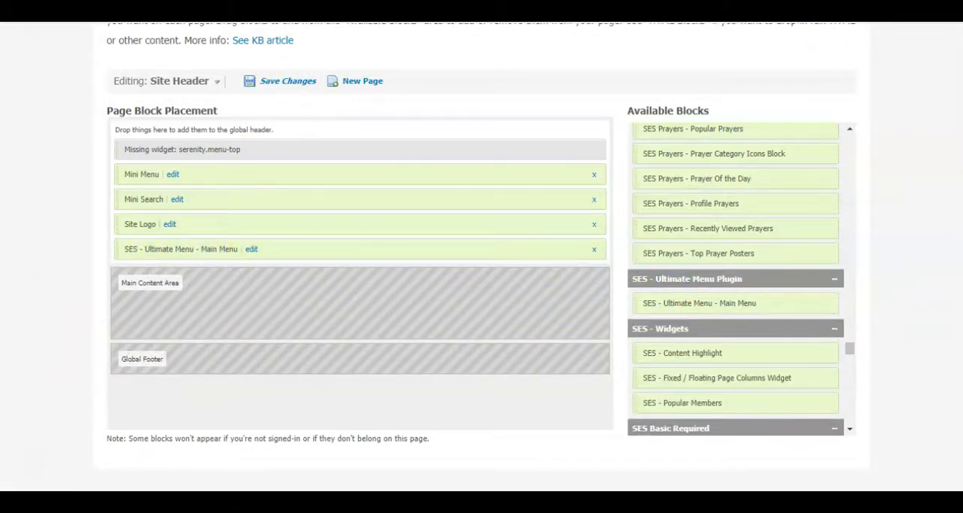
{"action": "left_click", "coordinate": [612, 90]}
{"action": "scroll", "coordinate": [516, 217], "scroll_direction": "up", "scroll_amount": 4}
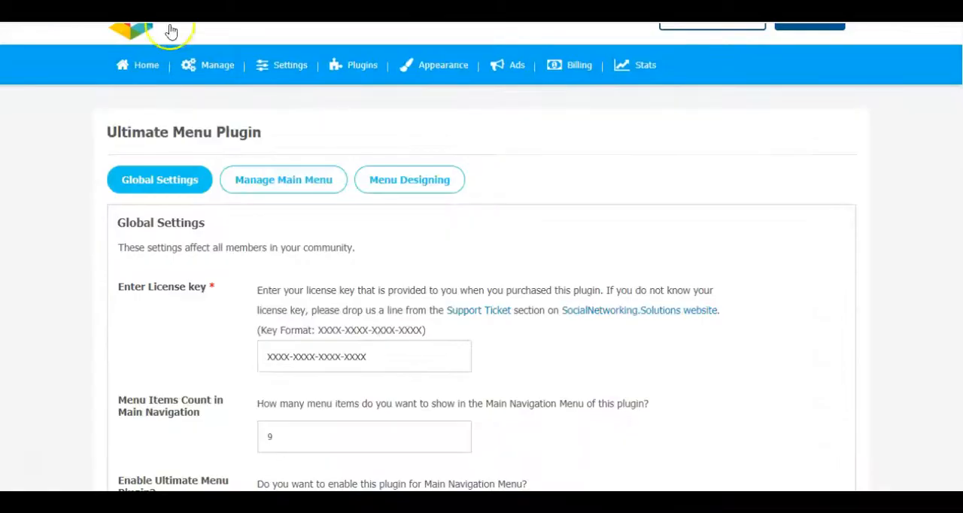
- Return to the Ultimate Menu Plugin and open its Menu Designing settings
{"action": "left_click", "coordinate": [20, 243]}
{"action": "scroll", "coordinate": [20, 243], "scroll_direction": "down", "scroll_amount": 3}
{"action": "left_click", "coordinate": [833, 227]}
{"action": "scroll", "coordinate": [748, 304], "scroll_direction": "up", "scroll_amount": 3}
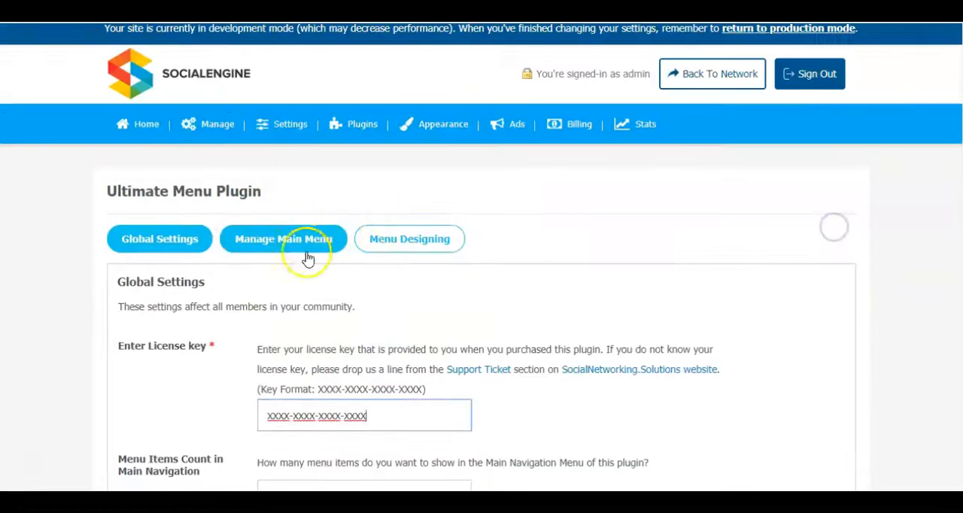
{"action": "left_click", "coordinate": [410, 240]}
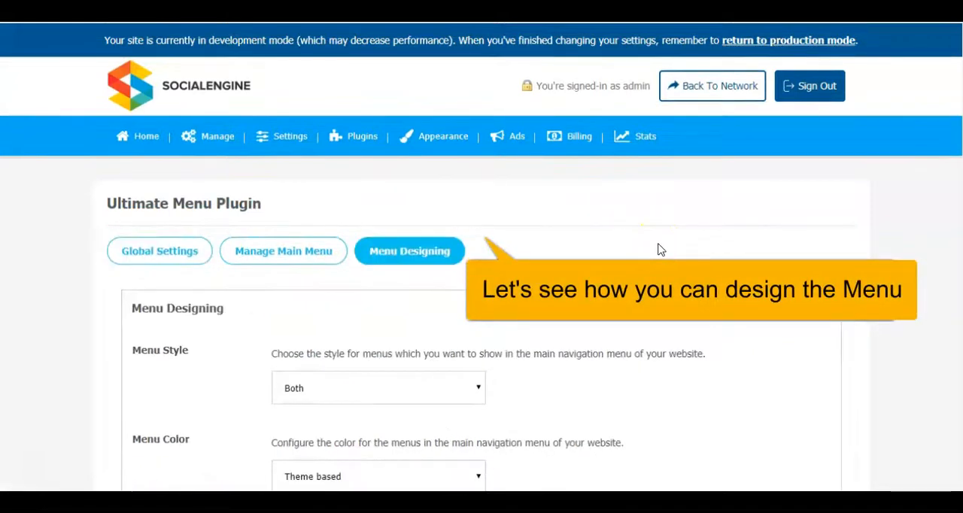
{"action": "scroll", "coordinate": [730, 229], "scroll_direction": "down", "scroll_amount": 2}
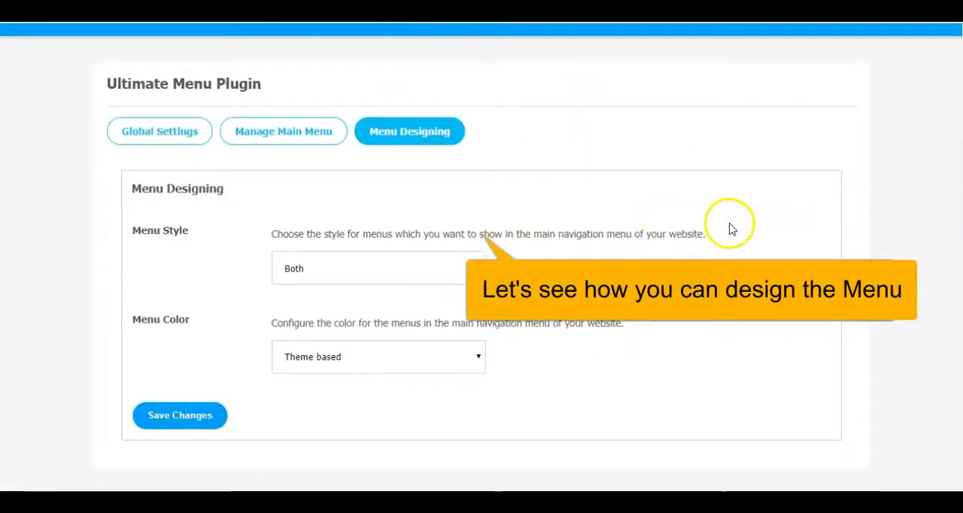
- Set the Menu Style to Label Only, save the change, and reload the community site to check the menu
{"action": "left_click", "coordinate": [362, 276]}
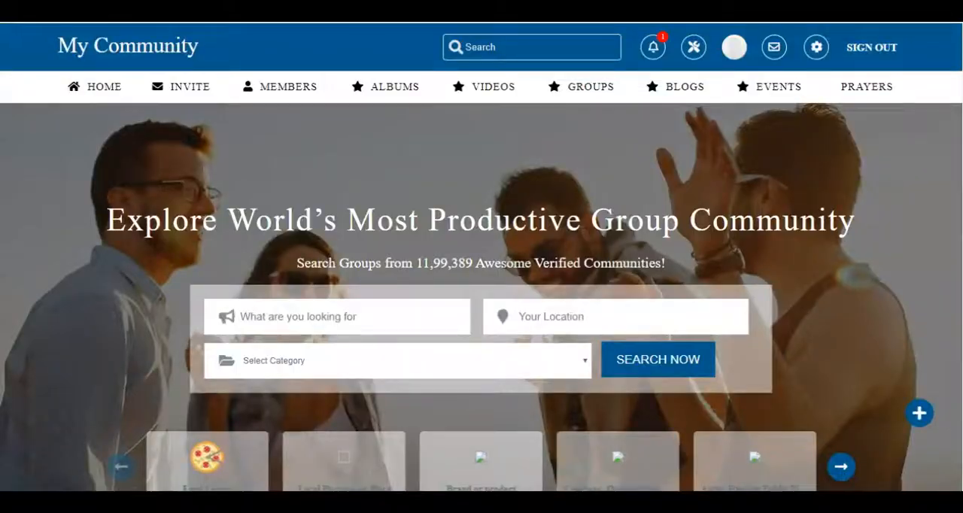
{"action": "left_click", "coordinate": [356, 258]}
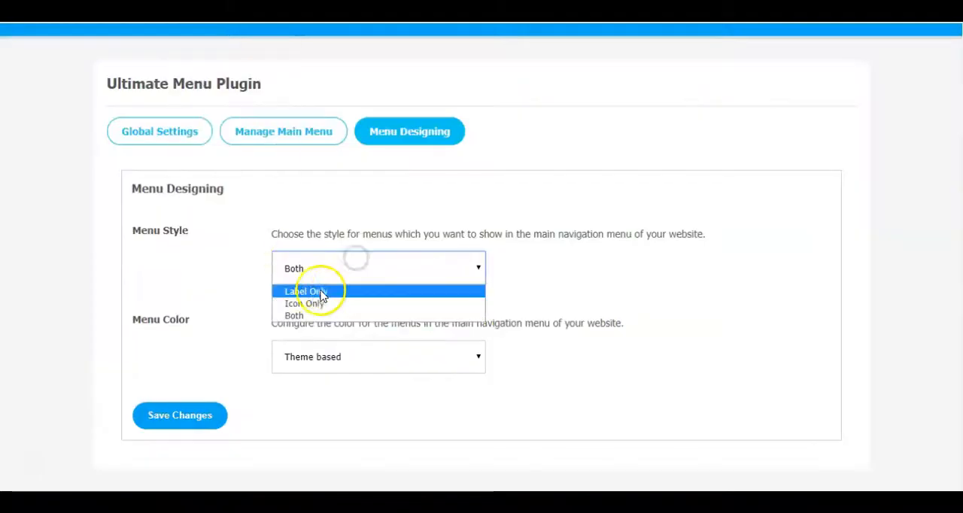
{"action": "left_click", "coordinate": [323, 292]}
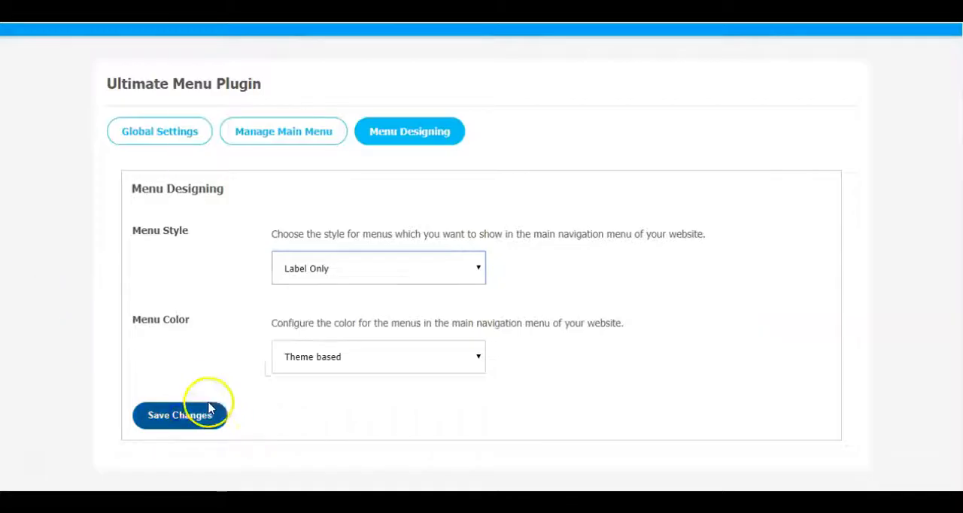
{"action": "left_click", "coordinate": [210, 408]}
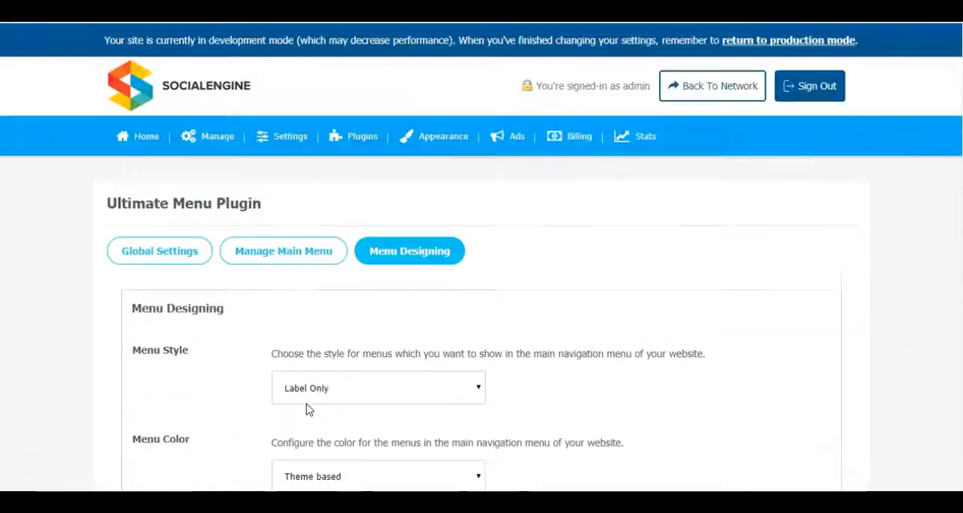
{"action": "scroll", "coordinate": [579, 253], "scroll_direction": "down", "scroll_amount": 2}
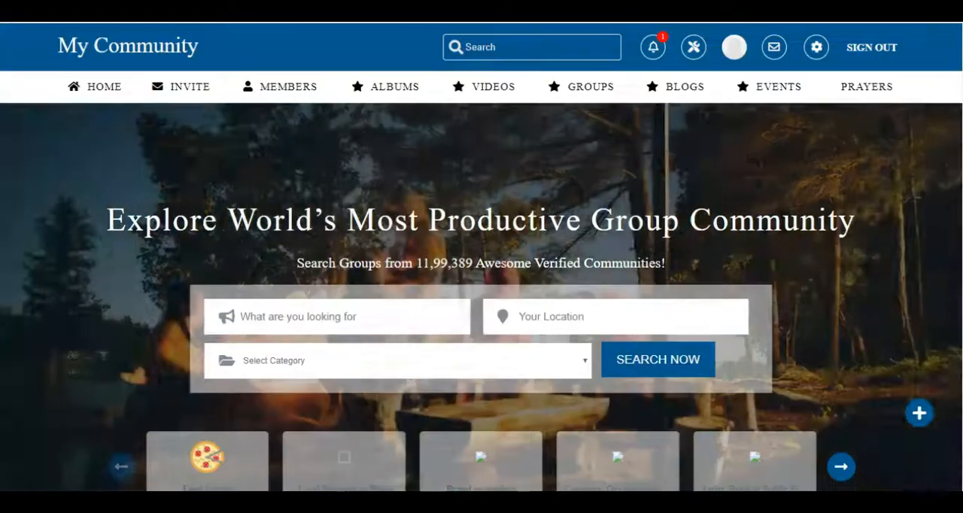
{"action": "left_click", "coordinate": [49, 36]}
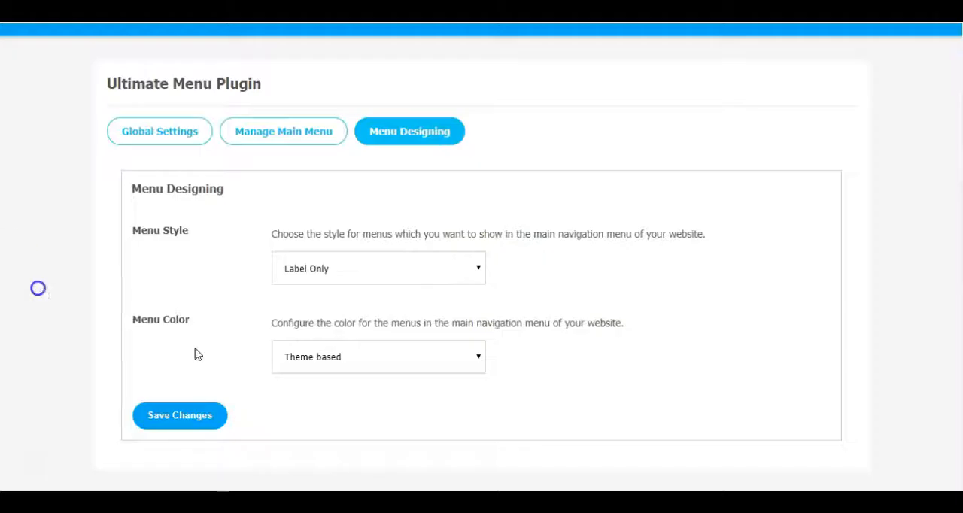
- Set the Menu Style to Icon Only, save the change, and view the menu on the community site
{"action": "left_click", "coordinate": [369, 267]}
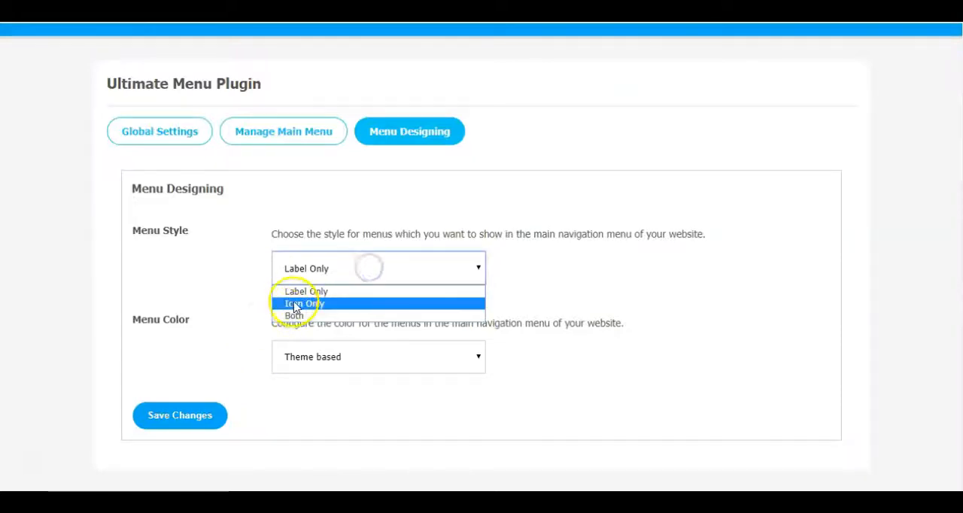
{"action": "left_click", "coordinate": [322, 304]}
{"action": "left_click", "coordinate": [181, 414]}
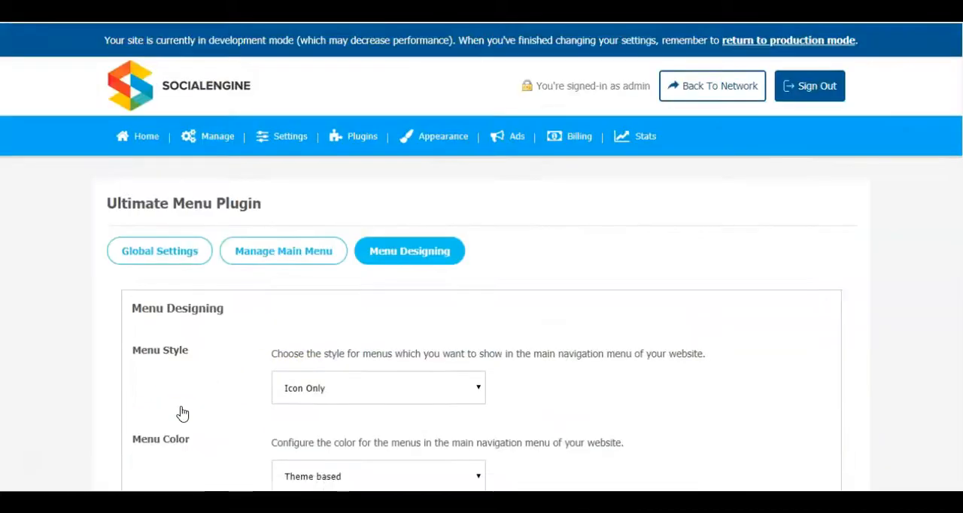
{"action": "scroll", "coordinate": [645, 329], "scroll_direction": "down", "scroll_amount": 2}
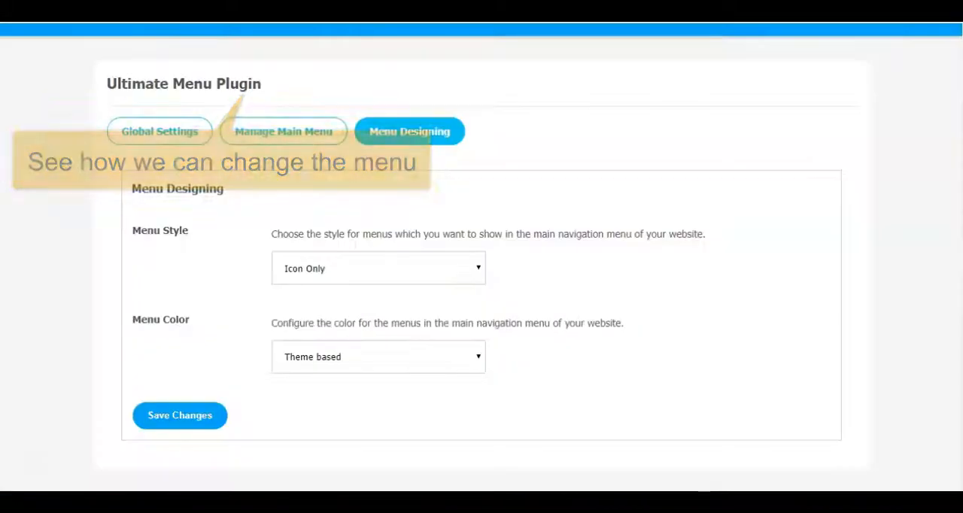
- Set the Menu Style to Both, save the change, and look over the menu items on the community site
{"action": "left_click", "coordinate": [357, 253]}
{"action": "left_click", "coordinate": [314, 314]}
{"action": "left_click", "coordinate": [177, 418]}
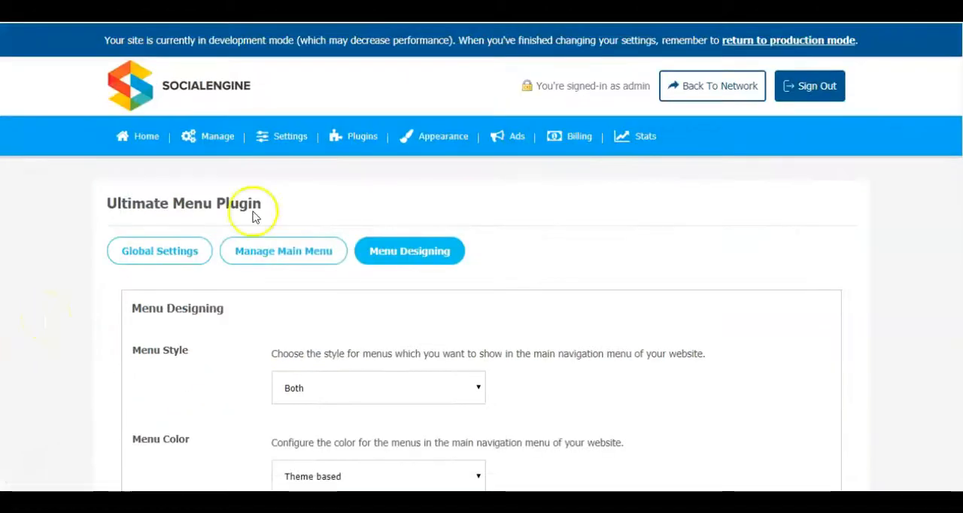
{"action": "scroll", "coordinate": [655, 286], "scroll_direction": "down", "scroll_amount": 2}
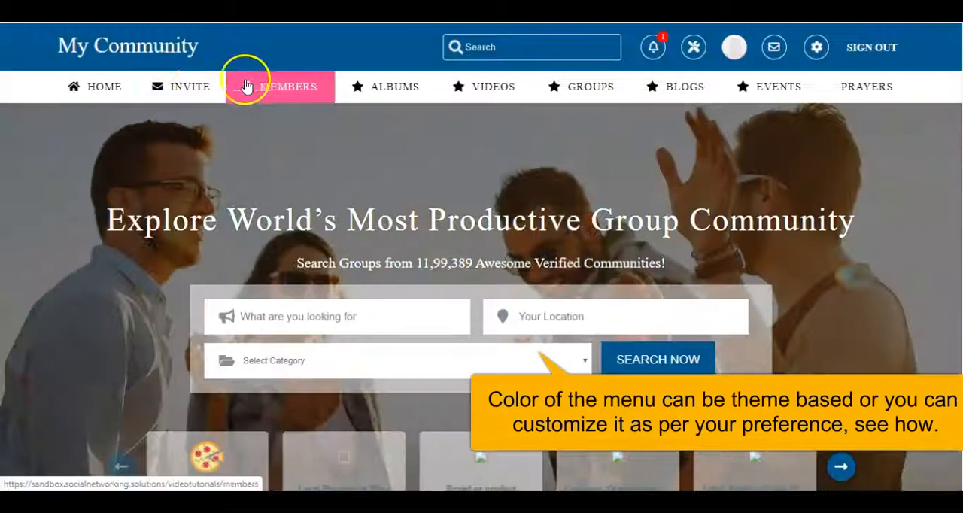
{"action": "mouse_move", "coordinate": [361, 87]}
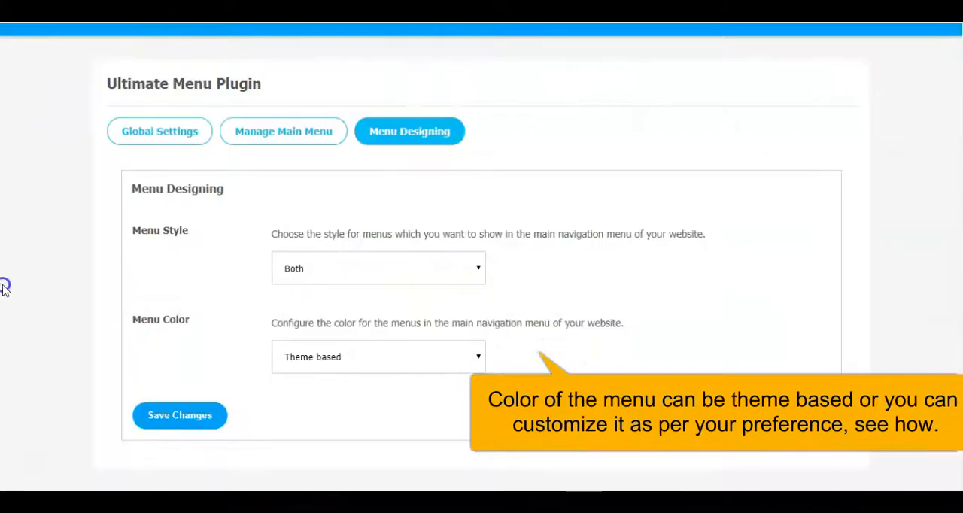
- Set the Menu Color to Custom and bring up the individual menu color fields
{"action": "left_click", "coordinate": [361, 365]}
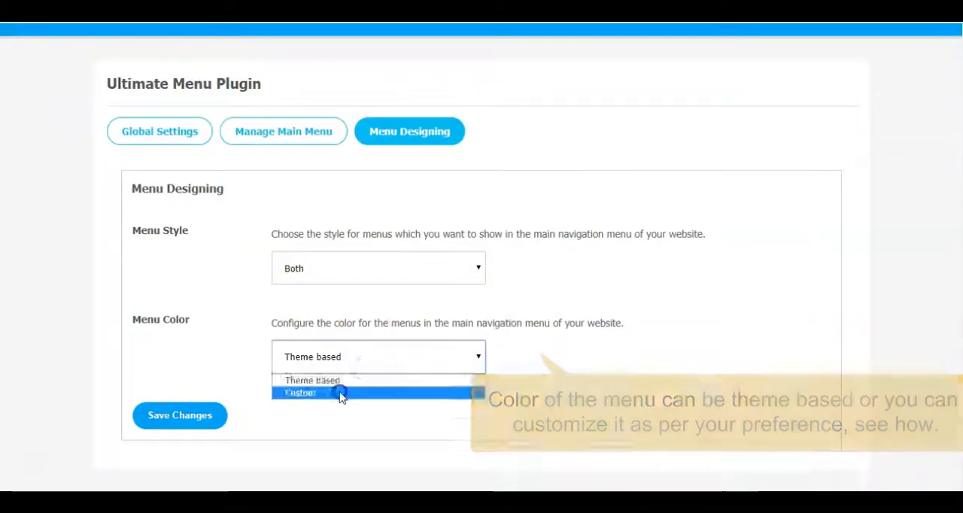
{"action": "left_click", "coordinate": [341, 395]}
{"action": "scroll", "coordinate": [100, 87], "scroll_direction": "down", "scroll_amount": 5}
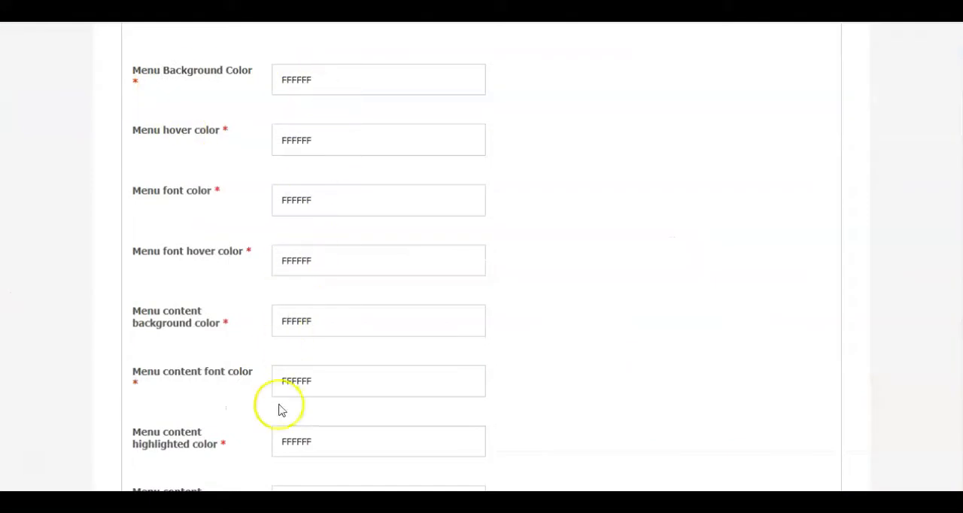
- Set the Menu Background Color to B5EEFF and save the menu design changes
{"action": "left_click", "coordinate": [330, 73]}
{"action": "mouse_move", "coordinate": [279, 143]}
{"action": "left_mouse_down"}
{"action": "mouse_move", "coordinate": [303, 158]}
{"action": "mouse_move", "coordinate": [349, 155]}
{"action": "left_mouse_up"}
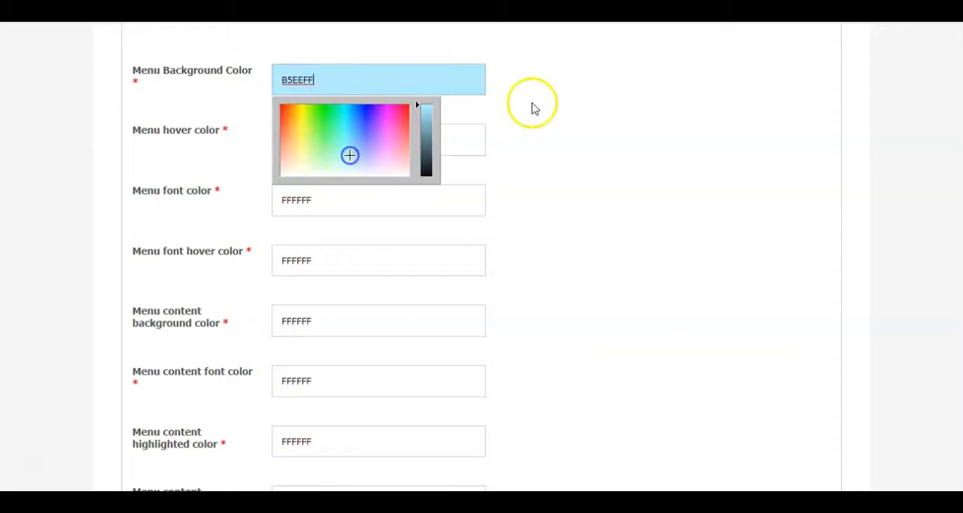
{"action": "left_click", "coordinate": [544, 103]}
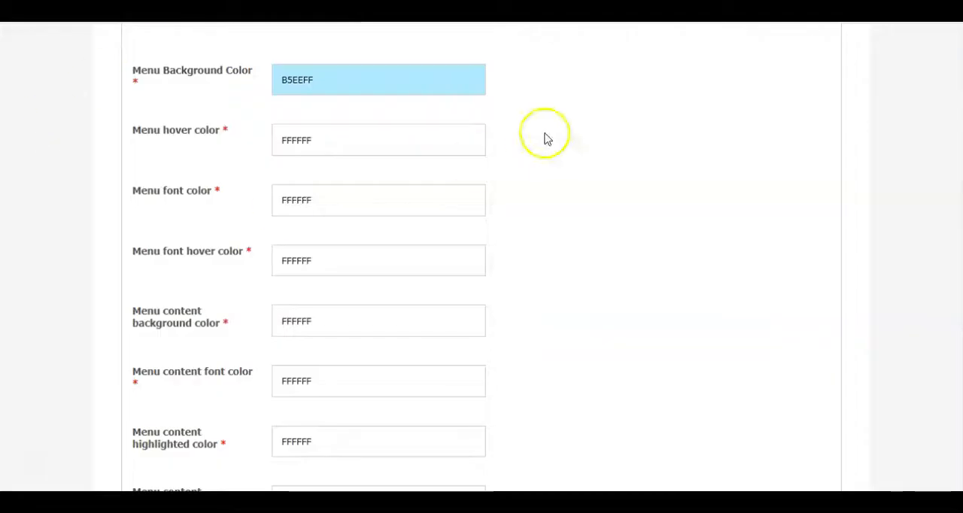
{"action": "left_click", "coordinate": [547, 137]}
{"action": "scroll", "coordinate": [547, 137], "scroll_direction": "down", "scroll_amount": 3}
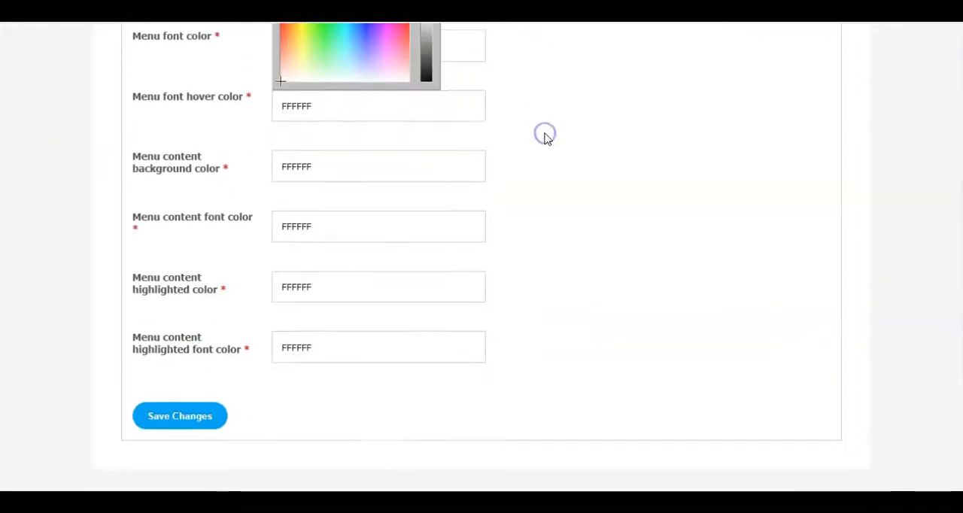
{"action": "left_click", "coordinate": [181, 417]}
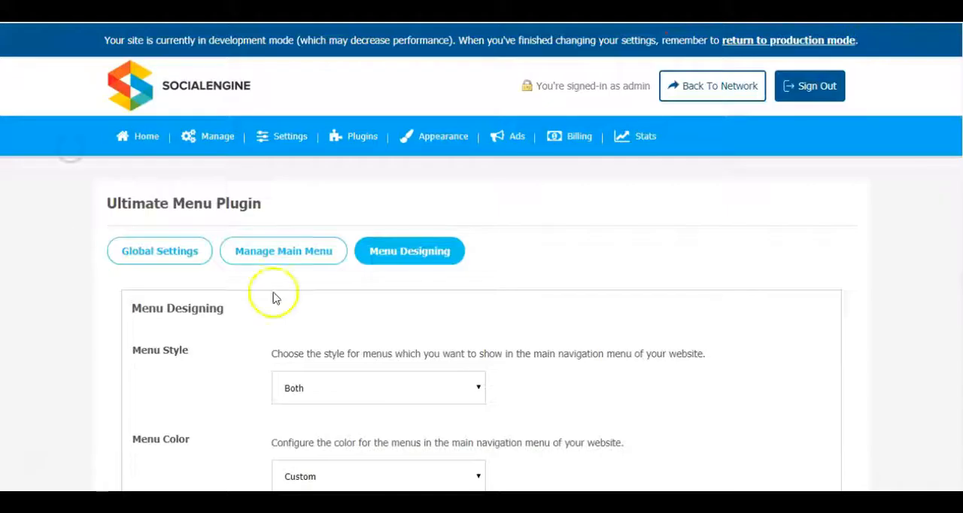
- Look through the color pickers of the menu hover, font, and content color fields
{"action": "scroll", "coordinate": [700, 230], "scroll_direction": "down", "scroll_amount": 5}
{"action": "left_click", "coordinate": [347, 129]}
{"action": "left_click", "coordinate": [586, 133]}
{"action": "left_click", "coordinate": [437, 183]}
{"action": "left_click", "coordinate": [536, 185]}
{"action": "left_click", "coordinate": [385, 252]}
{"action": "left_click", "coordinate": [608, 231]}
{"action": "scroll", "coordinate": [608, 230], "scroll_direction": "down", "scroll_amount": 3}
{"action": "left_click", "coordinate": [340, 101]}
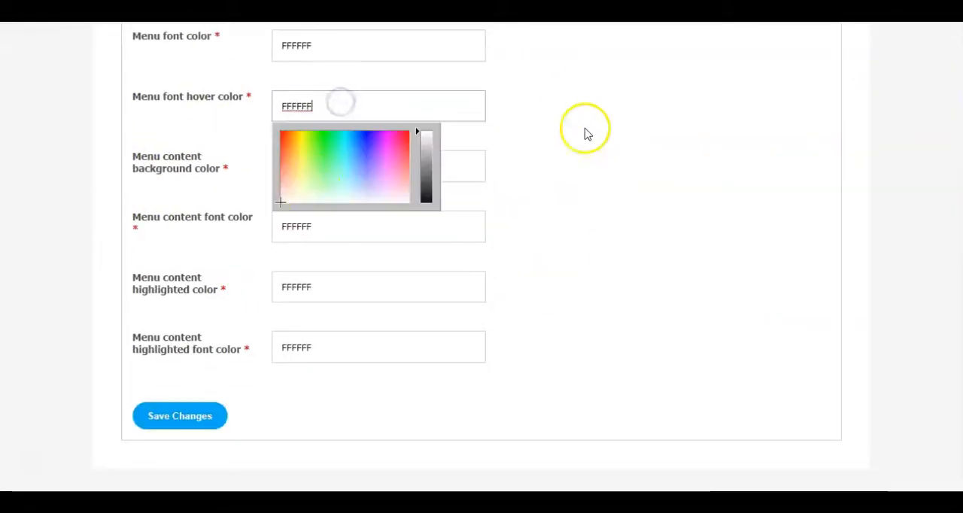
{"action": "left_click", "coordinate": [585, 129]}
{"action": "left_click", "coordinate": [354, 160]}
{"action": "left_click", "coordinate": [674, 151]}
{"action": "scroll", "coordinate": [557, 254], "scroll_direction": "up", "scroll_amount": 4}
{"action": "scroll", "coordinate": [558, 253], "scroll_direction": "down", "scroll_amount": 2}
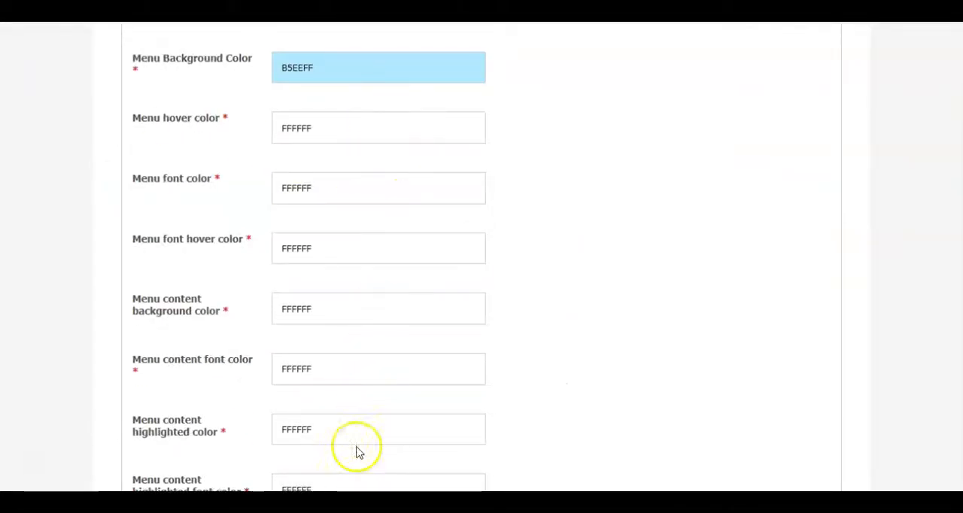
{"action": "left_click", "coordinate": [341, 371]}
- Set the Menu Background Color to FFFFFF, save the change, and reload the community site
{"action": "left_click", "coordinate": [340, 69]}
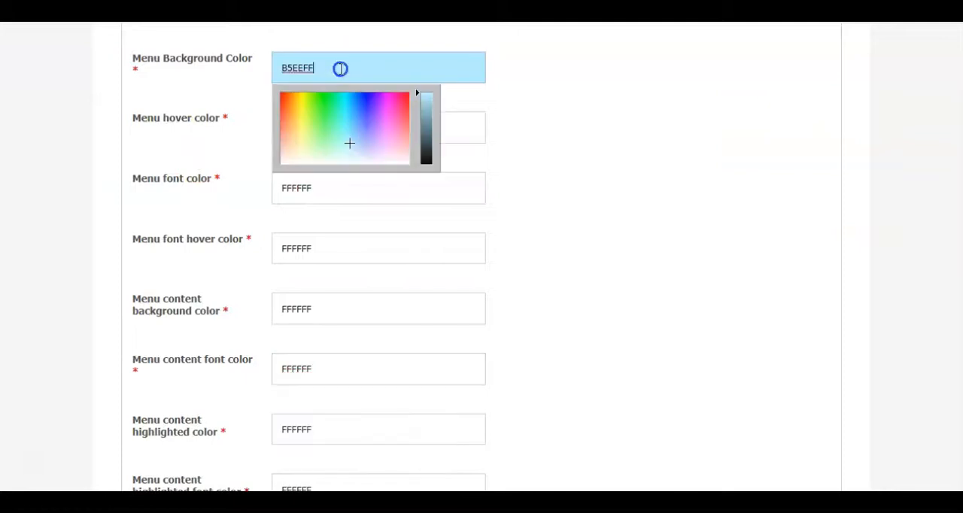
{"action": "left_click", "coordinate": [281, 164]}
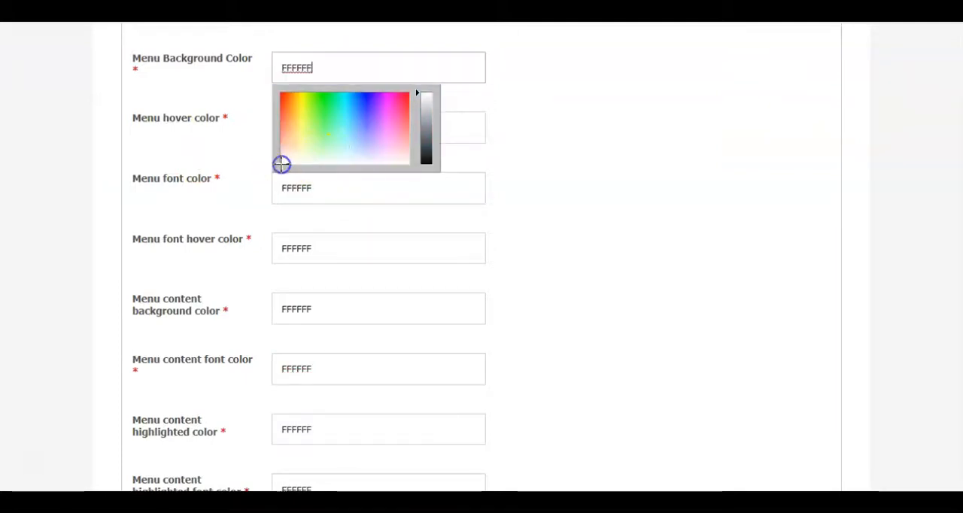
{"action": "left_click", "coordinate": [523, 133]}
{"action": "scroll", "coordinate": [563, 142], "scroll_direction": "down", "scroll_amount": 3}
{"action": "left_click", "coordinate": [167, 425]}
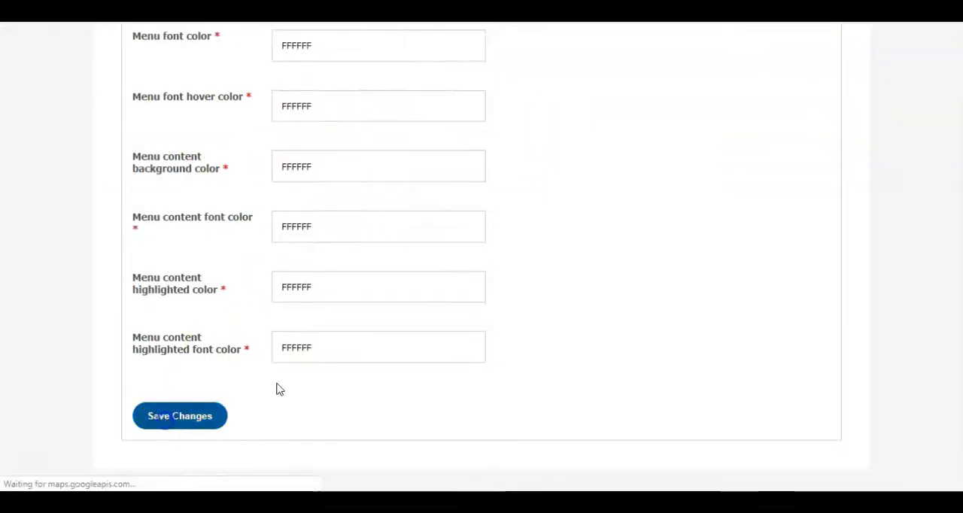
{"action": "left_click", "coordinate": [655, 251]}
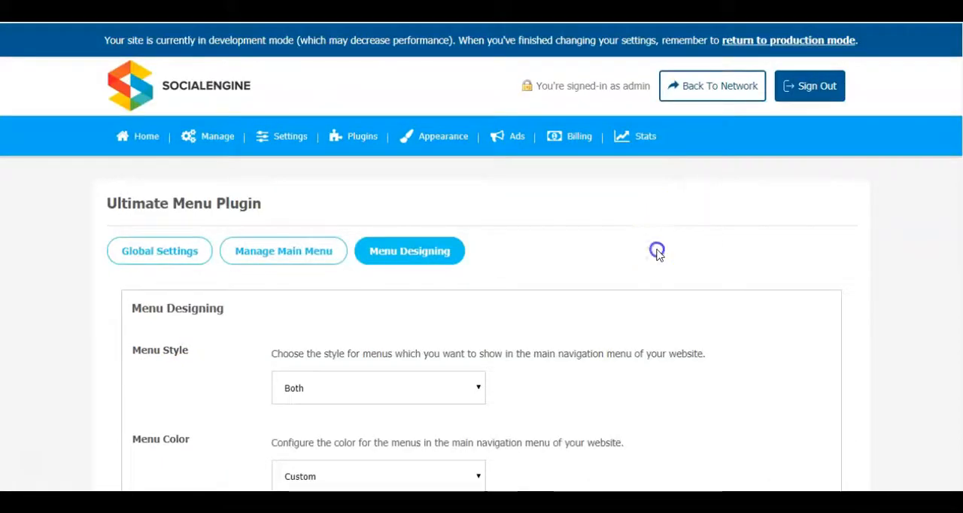
{"action": "scroll", "coordinate": [700, 191], "scroll_direction": "down", "scroll_amount": 2}
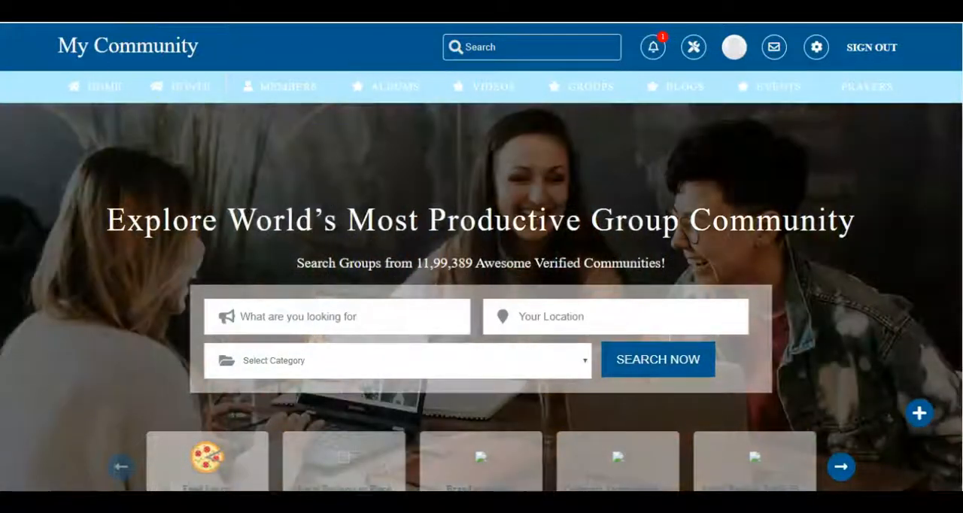
{"action": "left_click", "coordinate": [60, 9]}
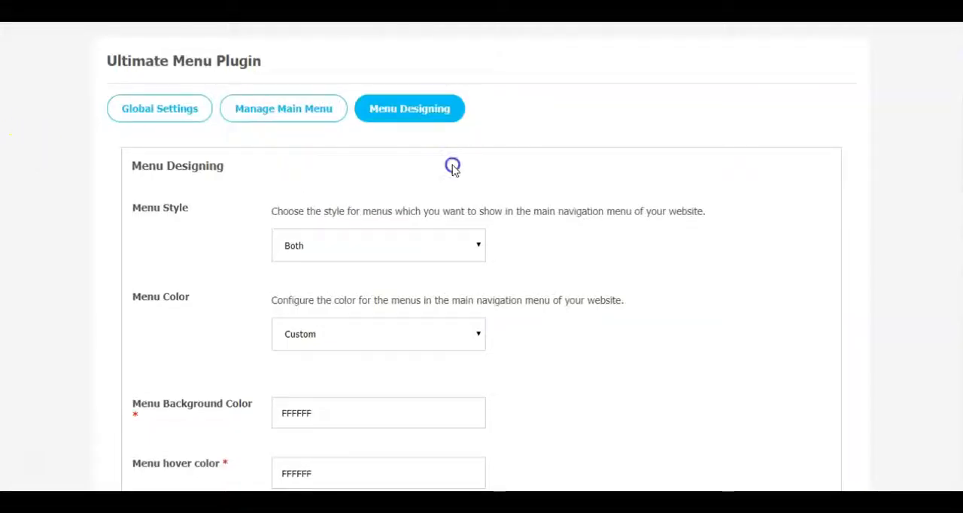
- Set the Menu Color to Theme based and save the menu design
{"action": "scroll", "coordinate": [419, 254], "scroll_direction": "down", "scroll_amount": 2}
{"action": "left_click", "coordinate": [307, 193]}
{"action": "left_click", "coordinate": [312, 215]}
{"action": "left_click", "coordinate": [182, 415]}
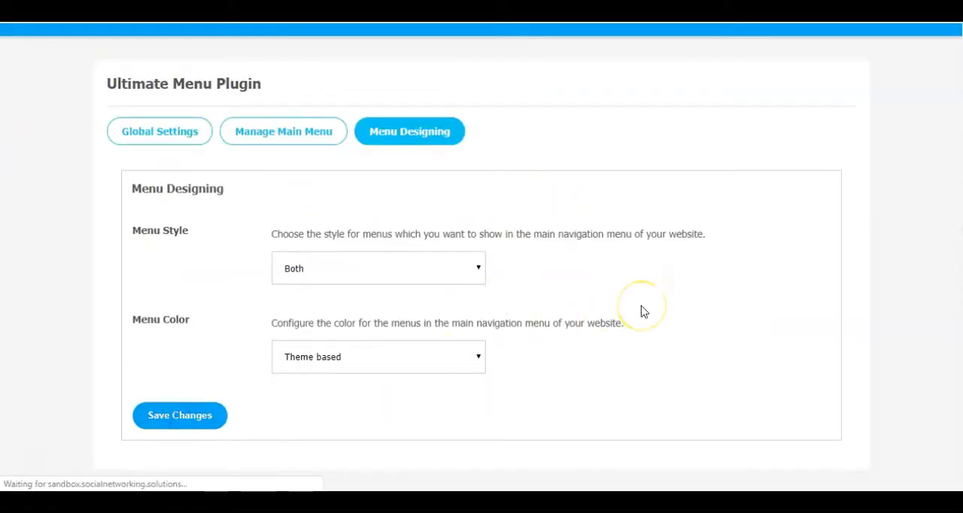
{"action": "scroll", "coordinate": [716, 251], "scroll_direction": "down", "scroll_amount": 2}
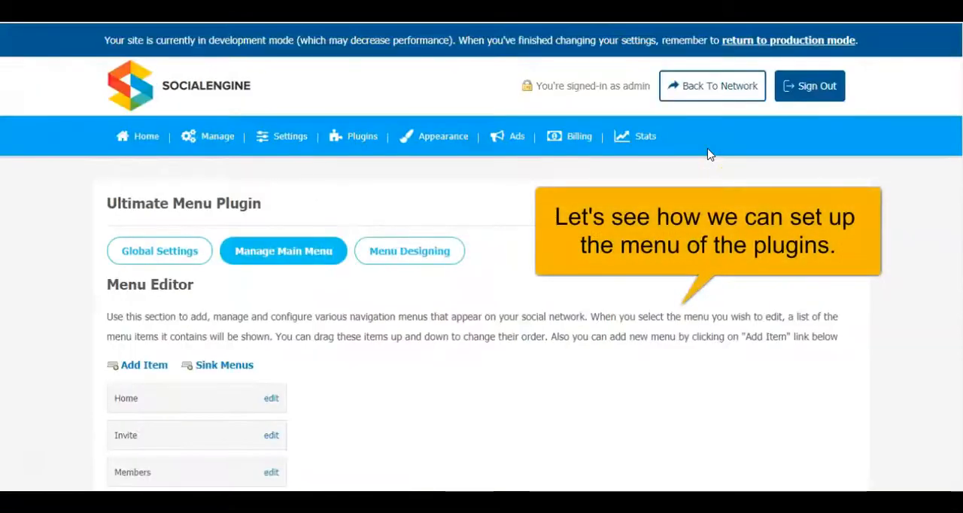
- Move the Prayers item between Members and Albums in the main menu order and reload the community site
{"action": "scroll", "coordinate": [648, 239], "scroll_direction": "down", "scroll_amount": 3}
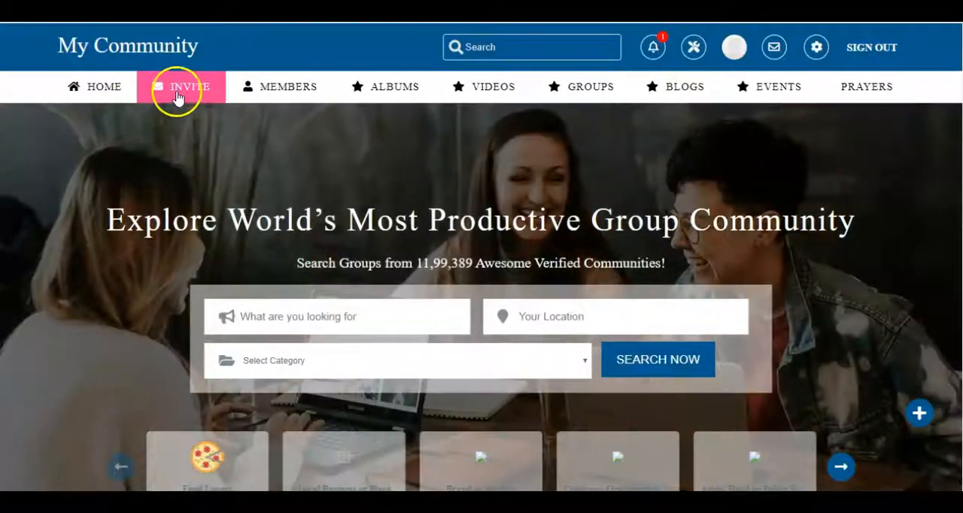
{"action": "mouse_move", "coordinate": [424, 100]}
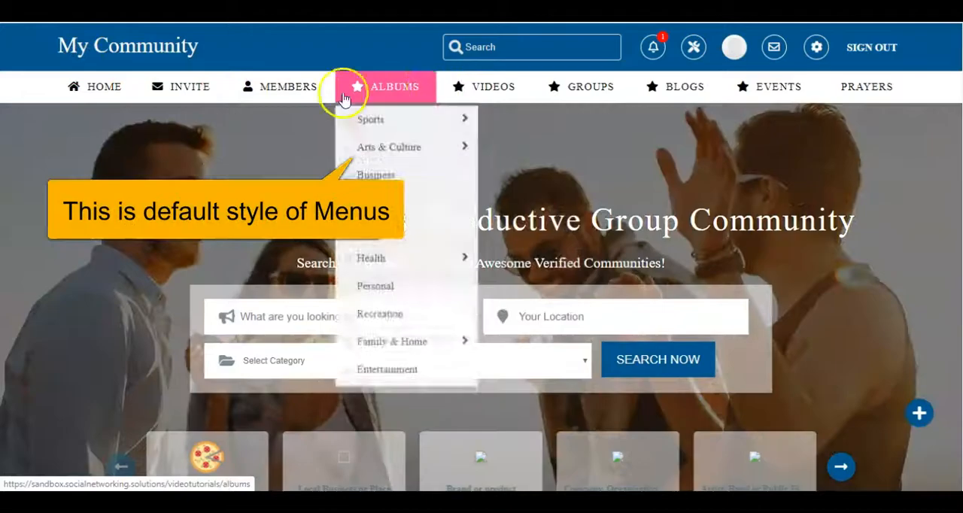
{"action": "mouse_move", "coordinate": [487, 95]}
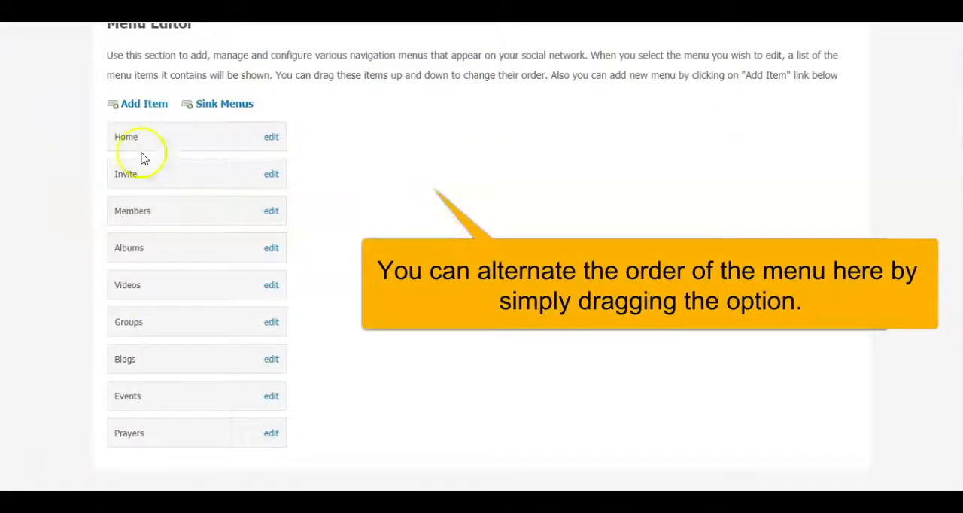
{"action": "left_click_drag", "start_coordinate": [157, 436], "coordinate": [156, 313]}
{"action": "left_click_drag", "start_coordinate": [150, 258], "coordinate": [149, 243]}
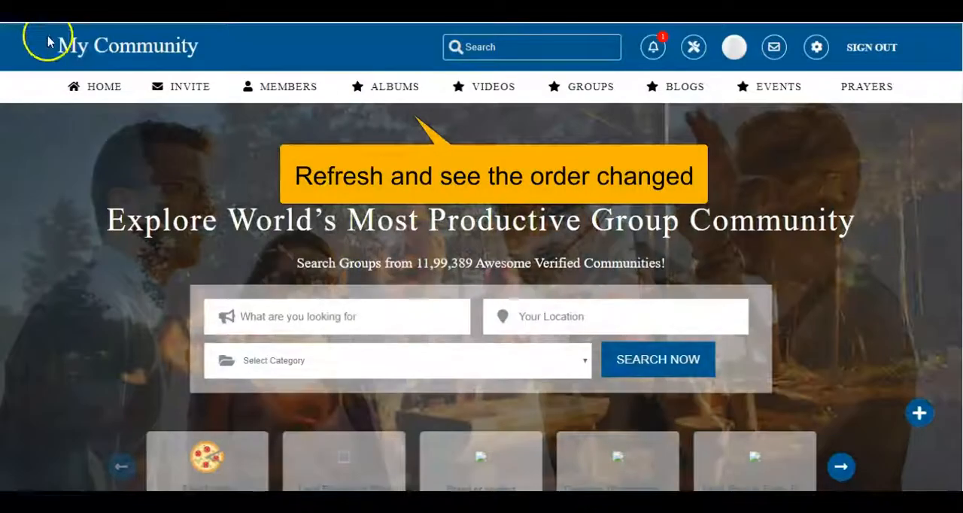
{"action": "left_click", "coordinate": [48, 35]}
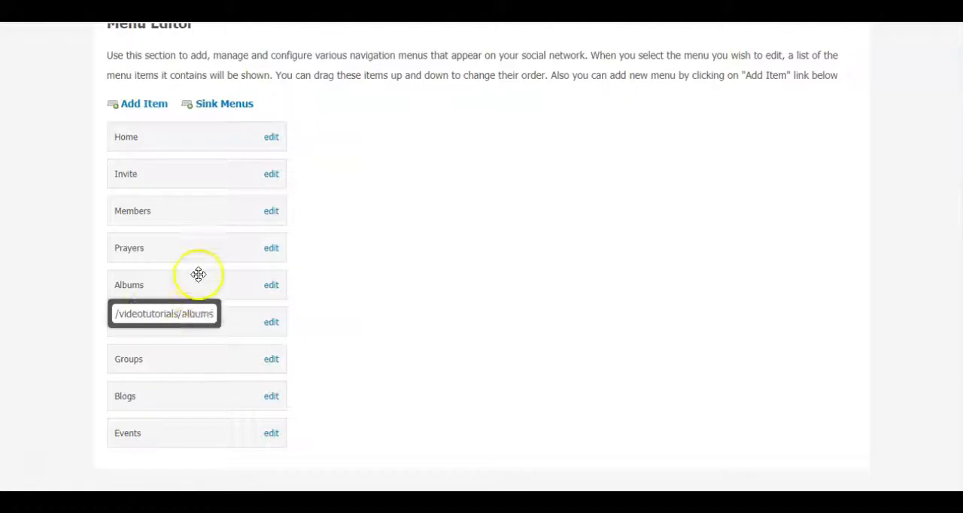
- Move the Prayers item back to the end of the main menu and check the order on the community site
{"action": "left_click_drag", "start_coordinate": [194, 249], "coordinate": [182, 460]}
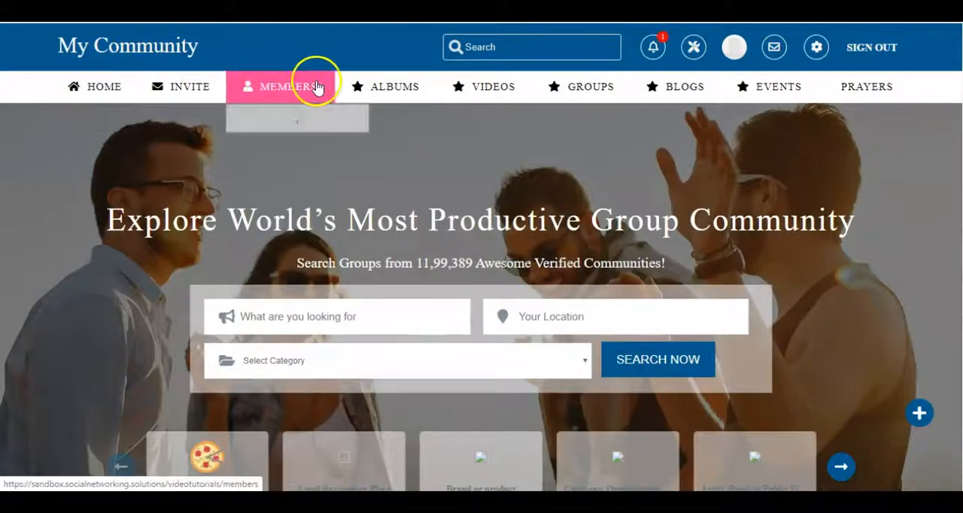
{"action": "mouse_move", "coordinate": [360, 87]}
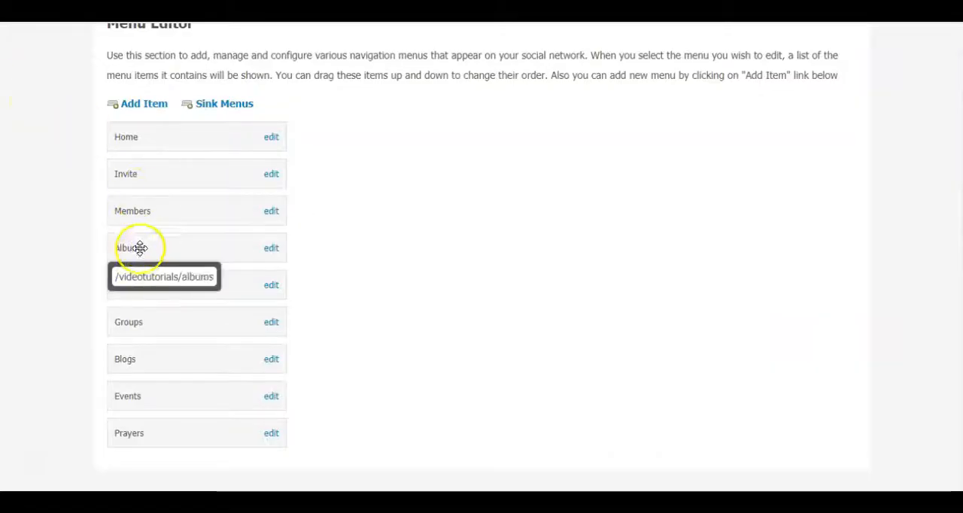
- Open the Albums menu item for editing and look over its label and the Icon Class suggestions
{"action": "scroll", "coordinate": [64, 294], "scroll_direction": "up", "scroll_amount": 5}
{"action": "scroll", "coordinate": [64, 294], "scroll_direction": "down", "scroll_amount": 5}
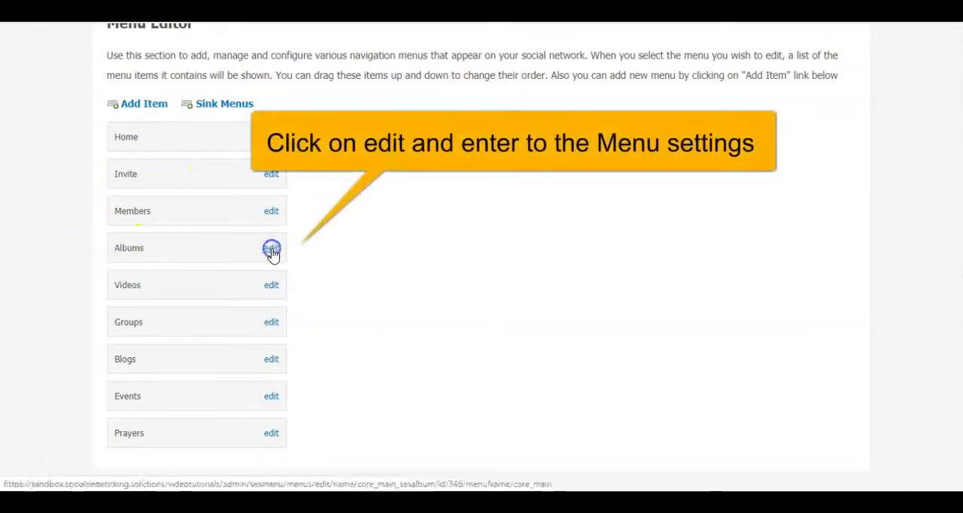
{"action": "scroll", "coordinate": [659, 279], "scroll_direction": "down", "scroll_amount": 6}
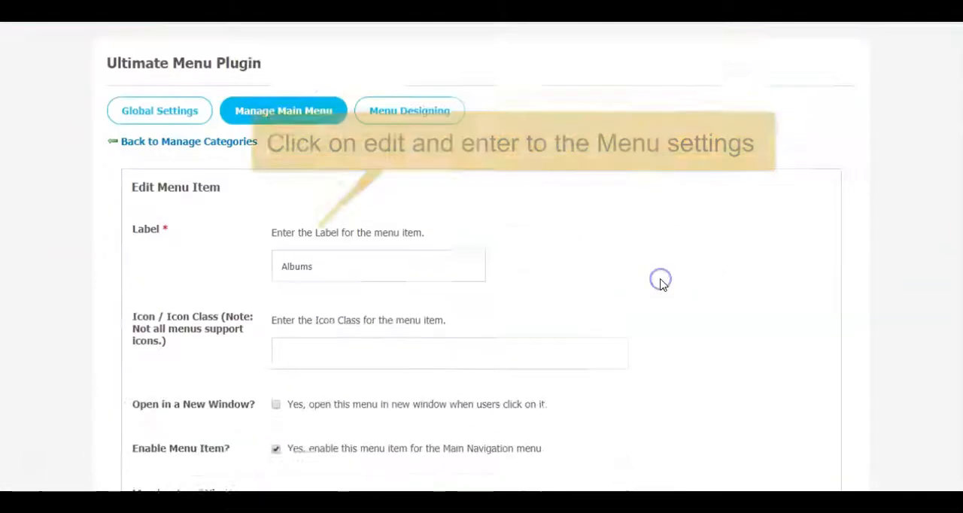
{"action": "scroll", "coordinate": [663, 285], "scroll_direction": "up", "scroll_amount": 4}
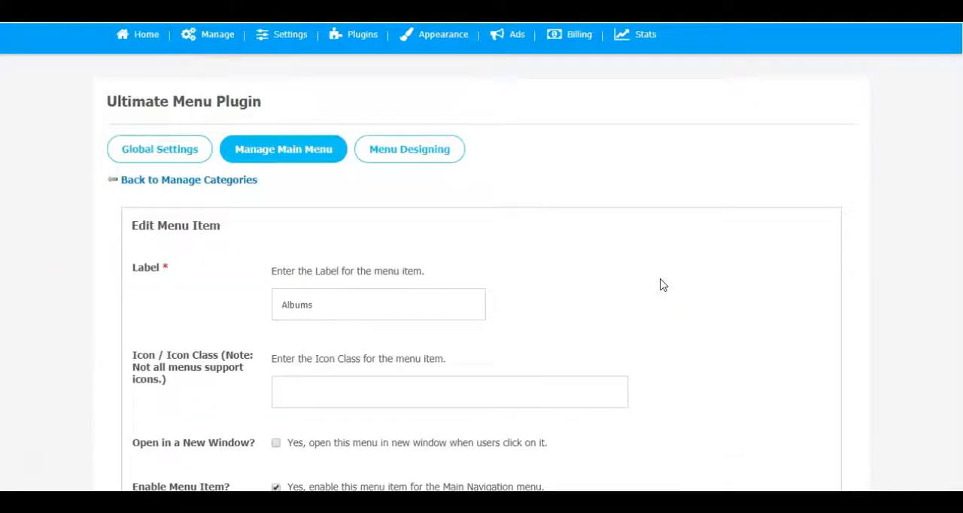
{"action": "scroll", "coordinate": [663, 285], "scroll_direction": "down", "scroll_amount": 2}
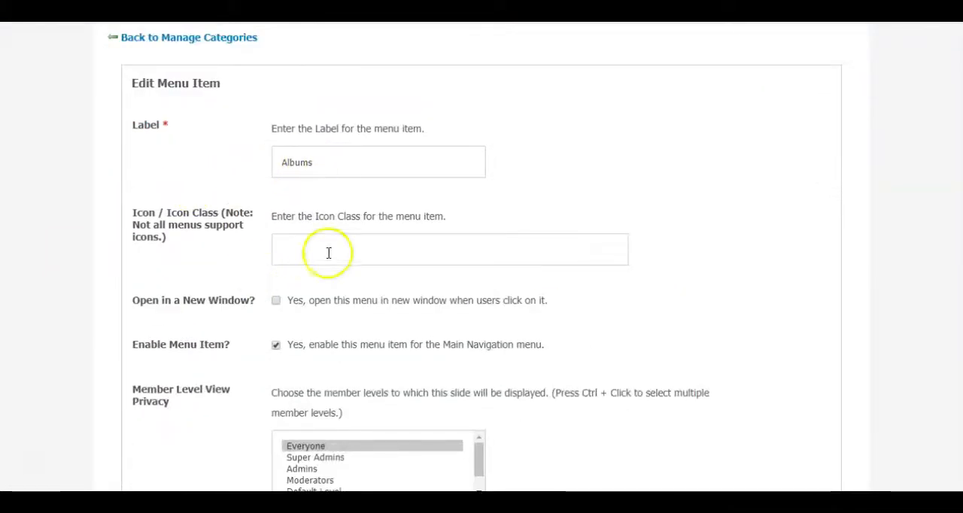
{"action": "left_click", "coordinate": [353, 241]}
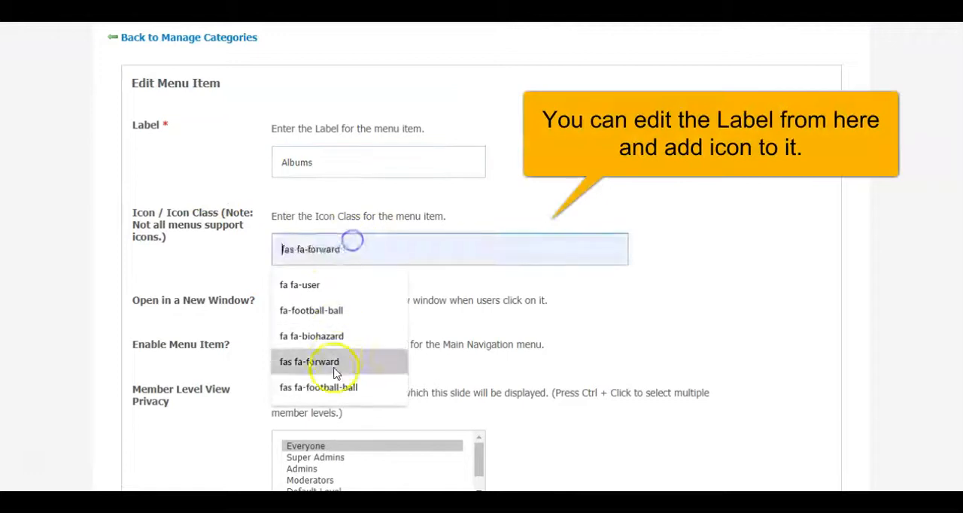
{"action": "left_click", "coordinate": [586, 188]}
- Set the Albums menu item to open in a new window and save the changes
{"action": "scroll", "coordinate": [570, 190], "scroll_direction": "down", "scroll_amount": 2}
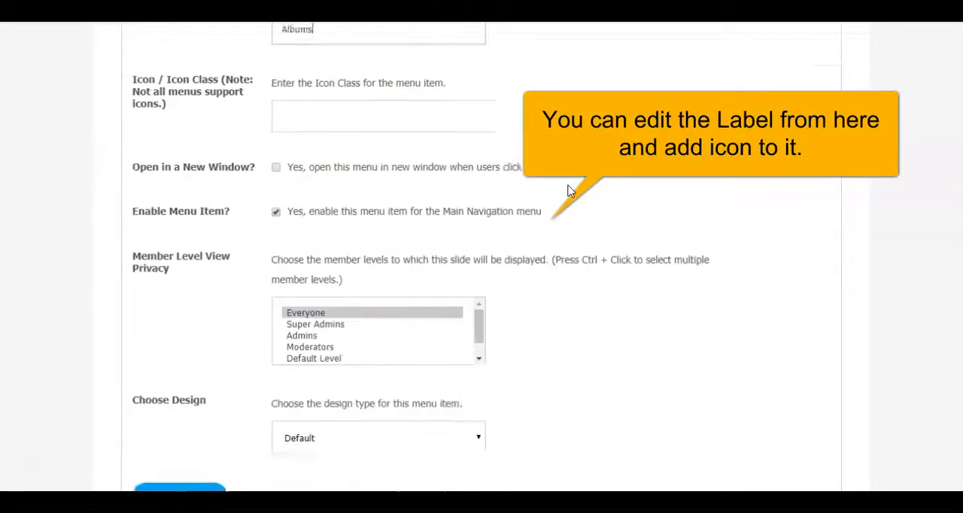
{"action": "left_click", "coordinate": [276, 160]}
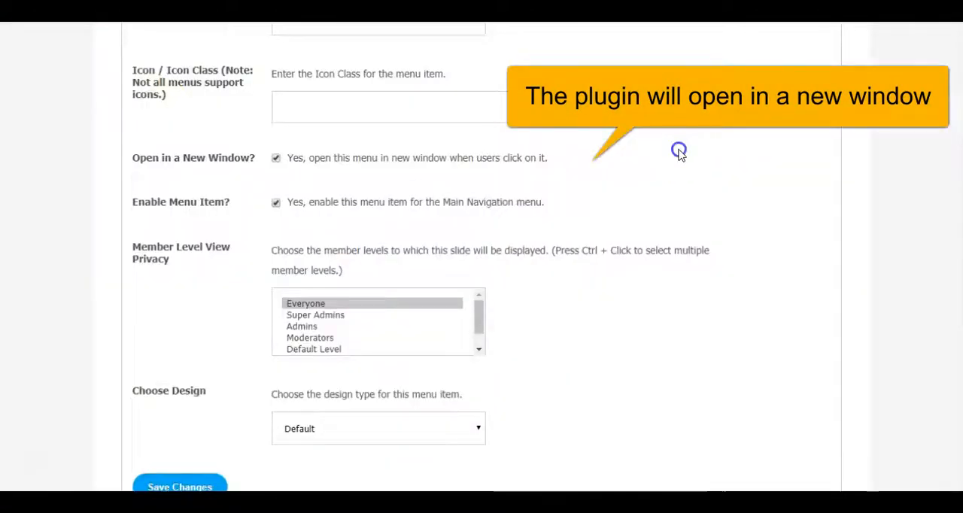
{"action": "scroll", "coordinate": [286, 346], "scroll_direction": "down", "scroll_amount": 1}
{"action": "left_click", "coordinate": [181, 418]}
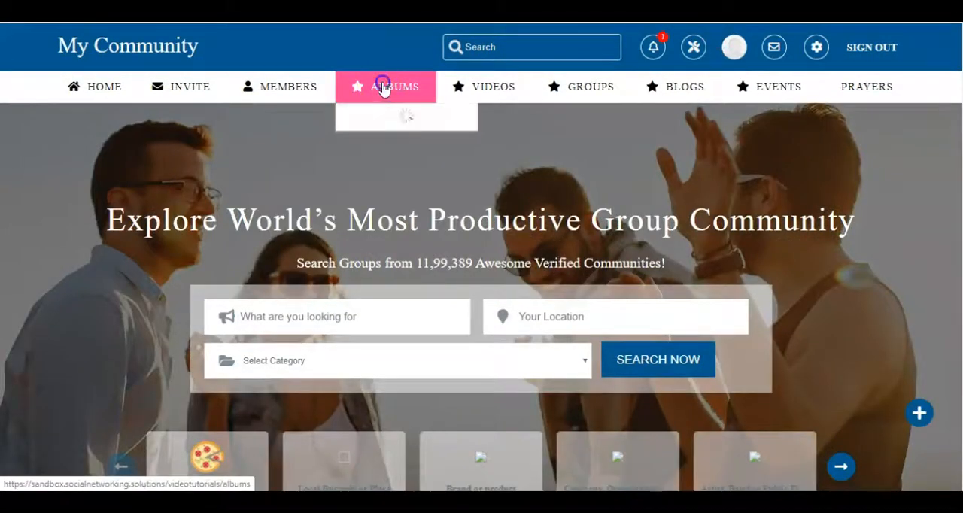
- Open Albums from the community site's main menu to check how its page opens
{"action": "left_click", "coordinate": [382, 85]}
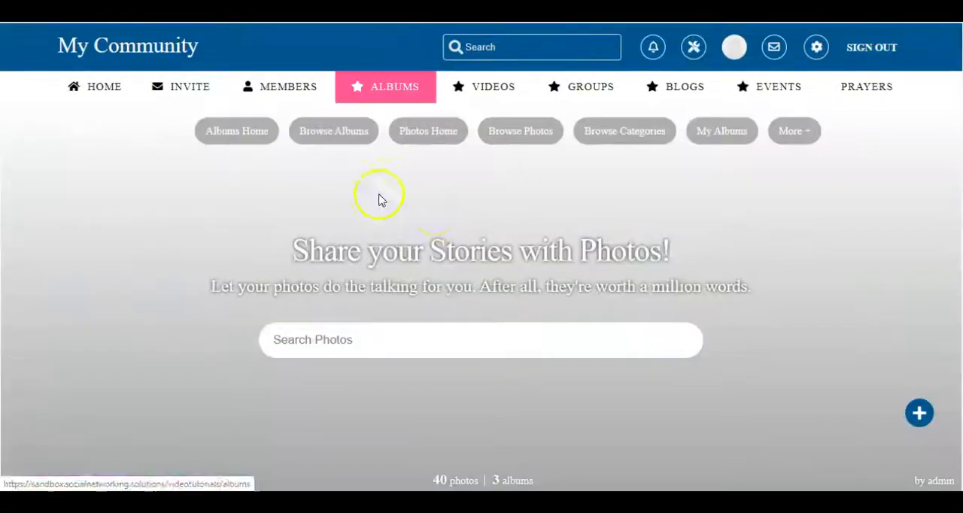
{"action": "scroll", "coordinate": [621, 232], "scroll_direction": "down", "scroll_amount": 9}
{"action": "scroll", "coordinate": [619, 226], "scroll_direction": "up", "scroll_amount": 9}
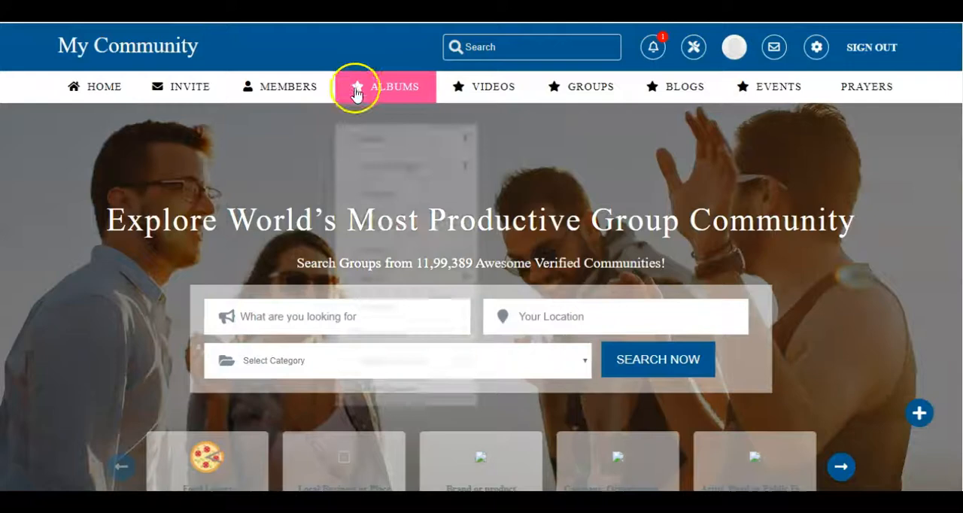
{"action": "left_click", "coordinate": [380, 84]}
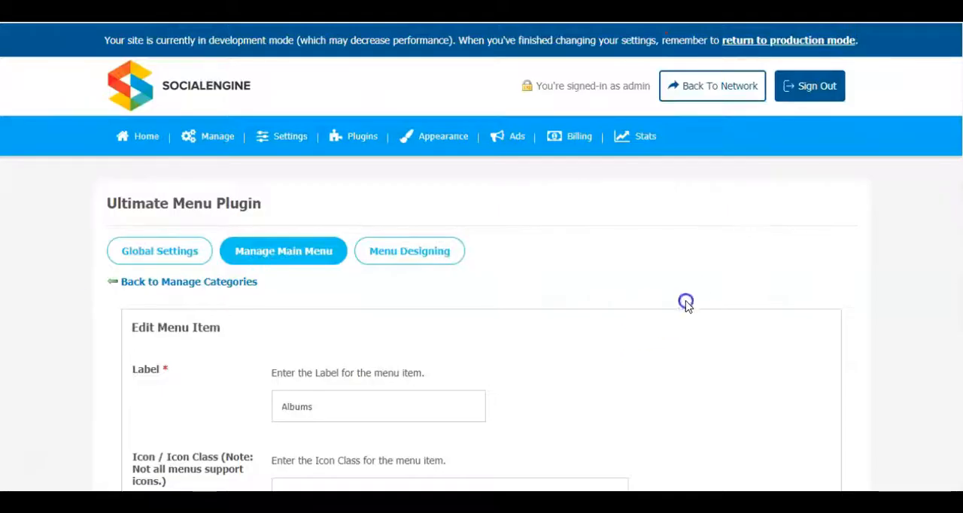
- Turn off opening in a new window for the Albums menu item, disable the item and save the changes
{"action": "scroll", "coordinate": [686, 304], "scroll_direction": "down", "scroll_amount": 5}
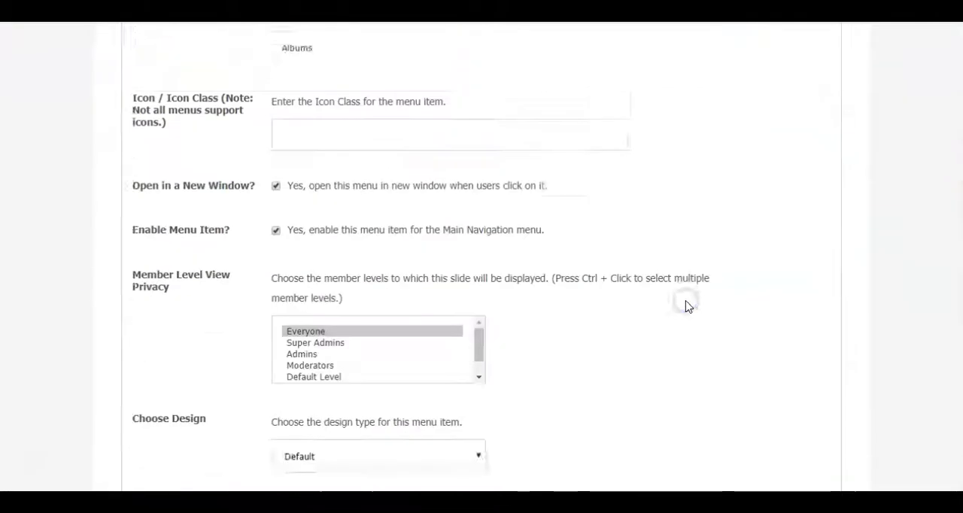
{"action": "scroll", "coordinate": [581, 111], "scroll_direction": "down", "scroll_amount": 1}
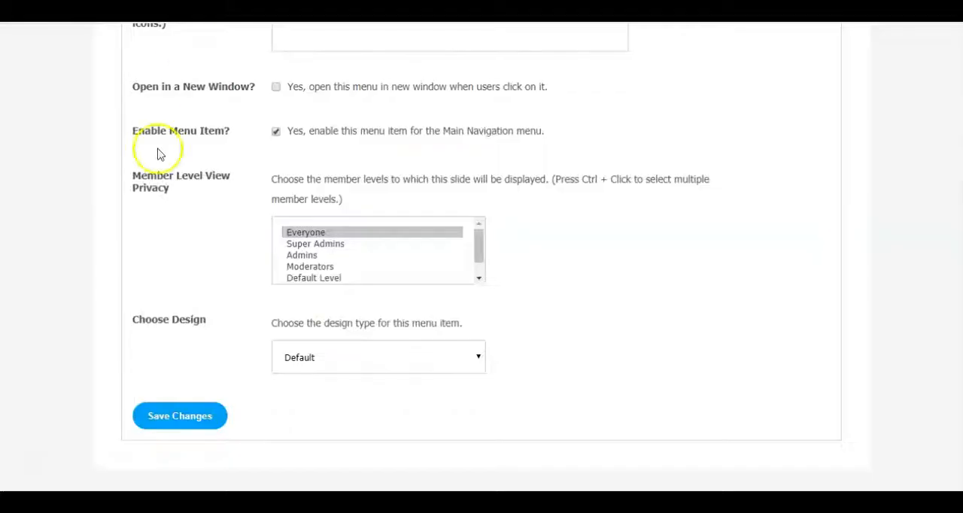
{"action": "left_click", "coordinate": [276, 132]}
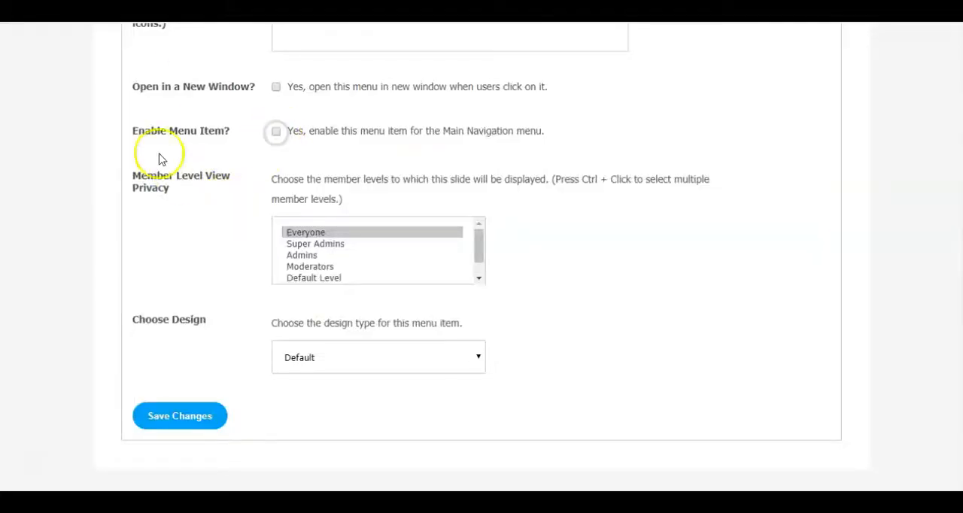
{"action": "left_click", "coordinate": [194, 414]}
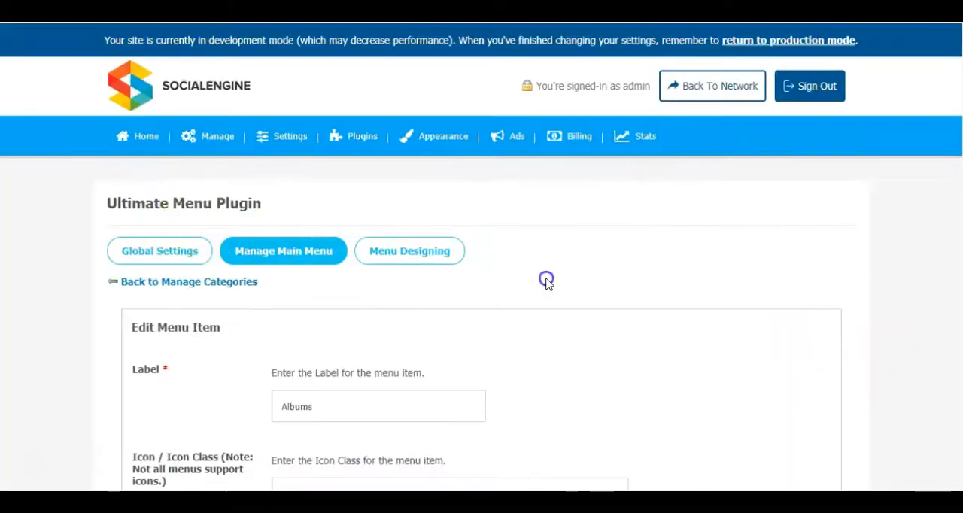
- Re-enable the Albums menu item for the Main Navigation menu and save the changes
{"action": "scroll", "coordinate": [547, 284], "scroll_direction": "down", "scroll_amount": 3}
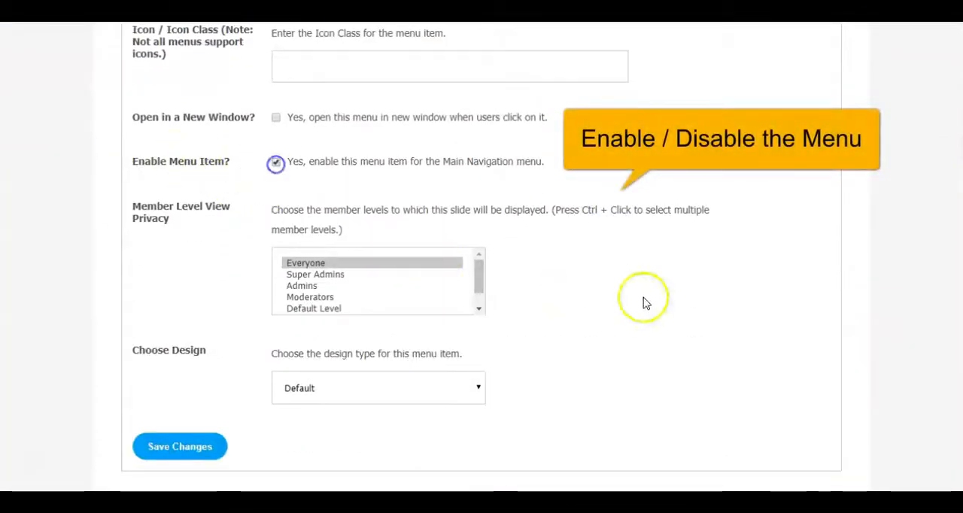
{"action": "scroll", "coordinate": [644, 303], "scroll_direction": "down", "scroll_amount": 1}
{"action": "left_click", "coordinate": [178, 420]}
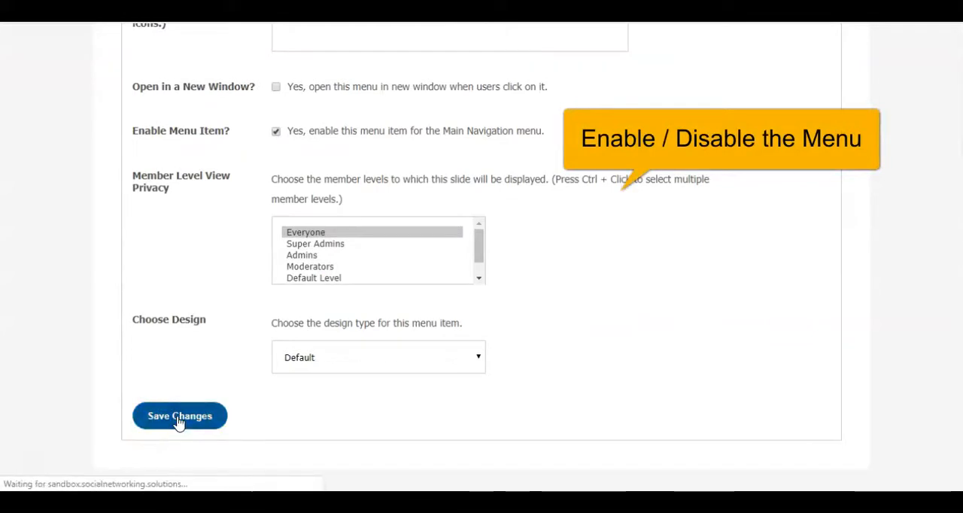
- Restrict the Albums menu item's Member Level View Privacy to Super Admins, Admins and Moderators
{"action": "scroll", "coordinate": [587, 383], "scroll_direction": "down", "scroll_amount": 5}
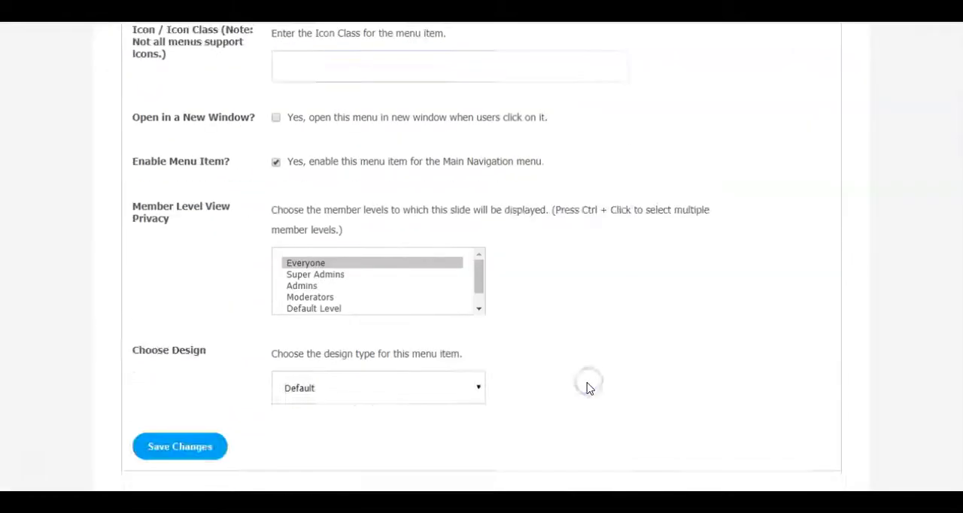
{"action": "scroll", "coordinate": [694, 282], "scroll_direction": "down", "scroll_amount": 1}
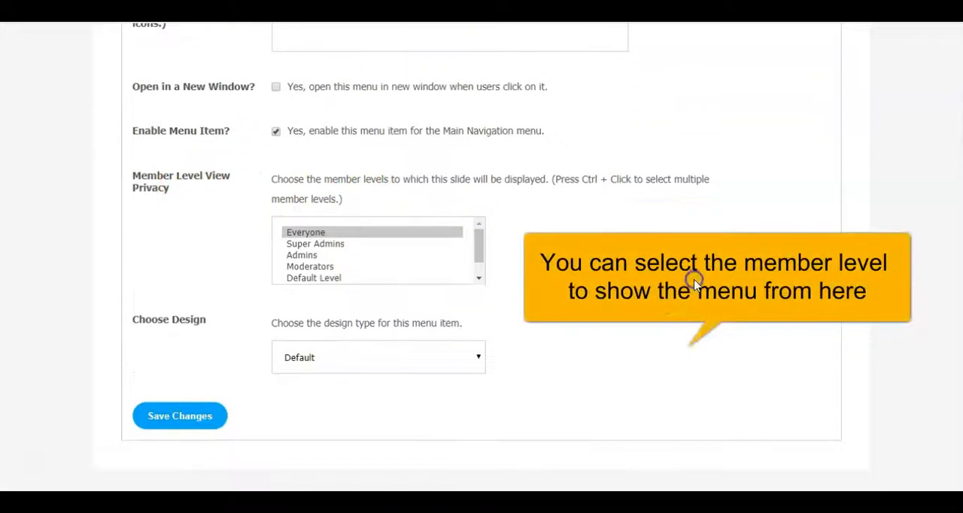
{"action": "left_click", "coordinate": [324, 245]}
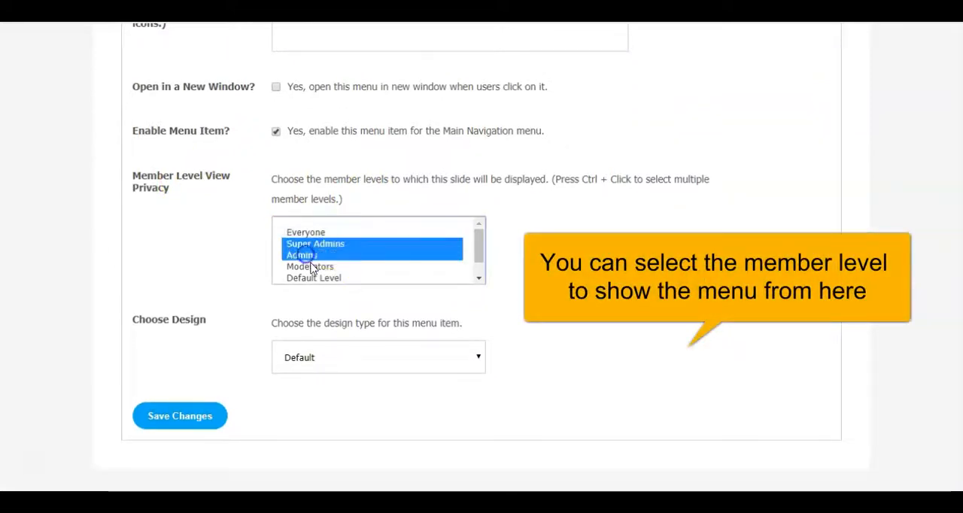
{"action": "left_click_drag", "start_coordinate": [551, 181], "coordinate": [708, 185]}
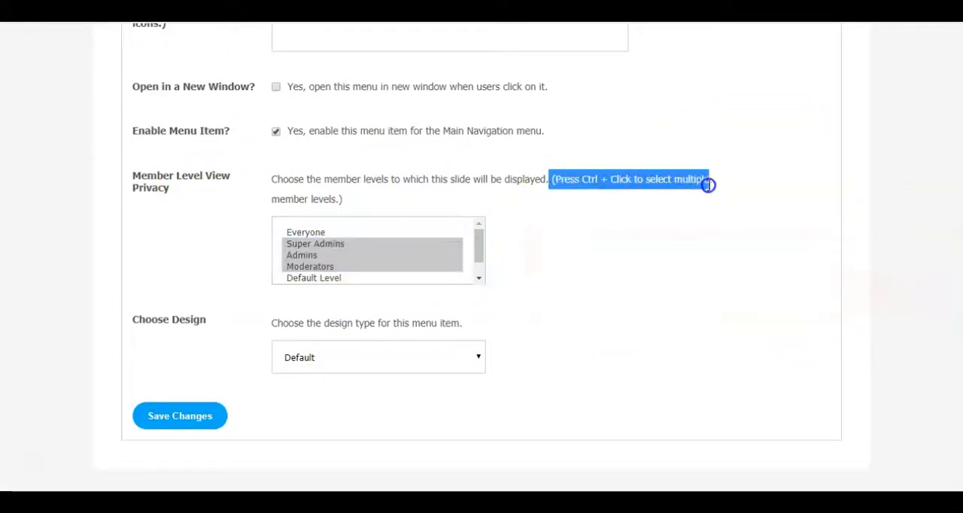
{"action": "left_click", "coordinate": [589, 264]}
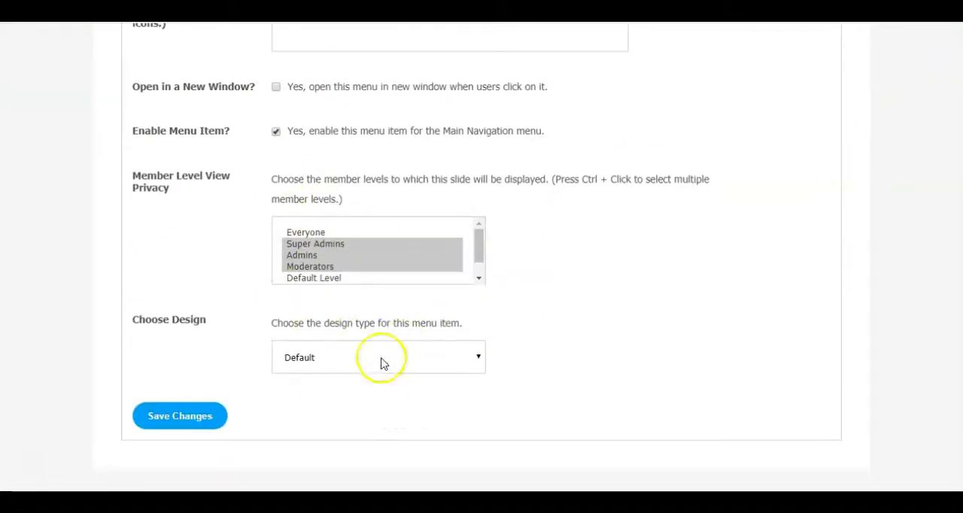
- Set the Albums menu item's design type to Category and look at its menu on the community site
{"action": "left_click", "coordinate": [382, 358]}
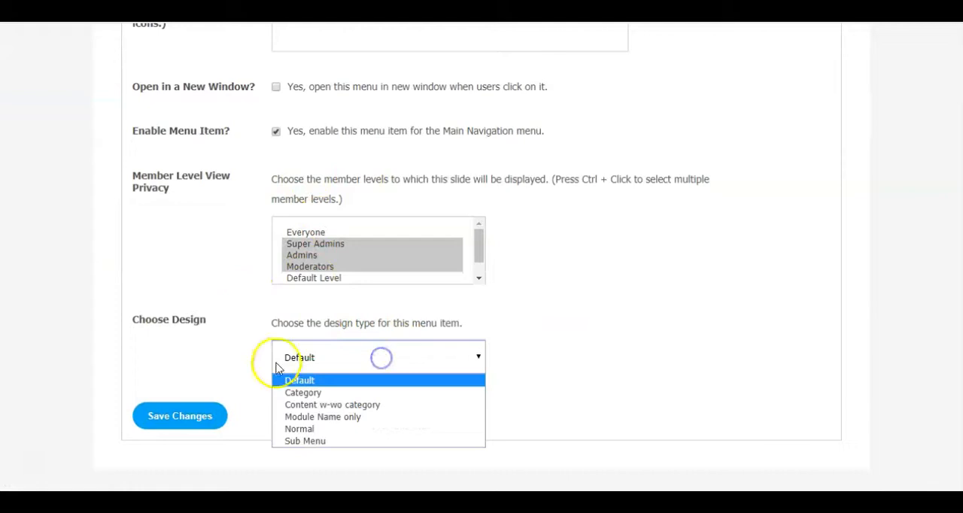
{"action": "left_click", "coordinate": [308, 393]}
{"action": "scroll", "coordinate": [643, 283], "scroll_direction": "down", "scroll_amount": 3}
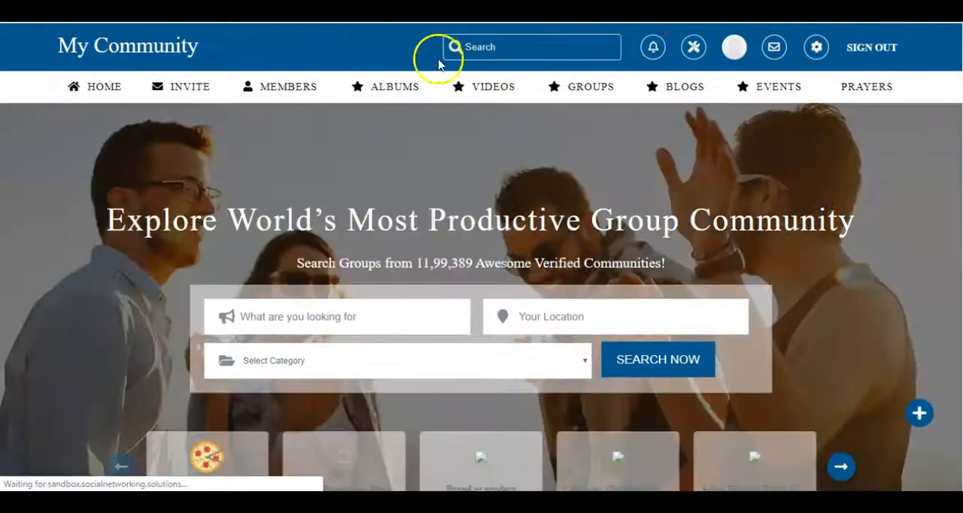
{"action": "mouse_move", "coordinate": [386, 90]}
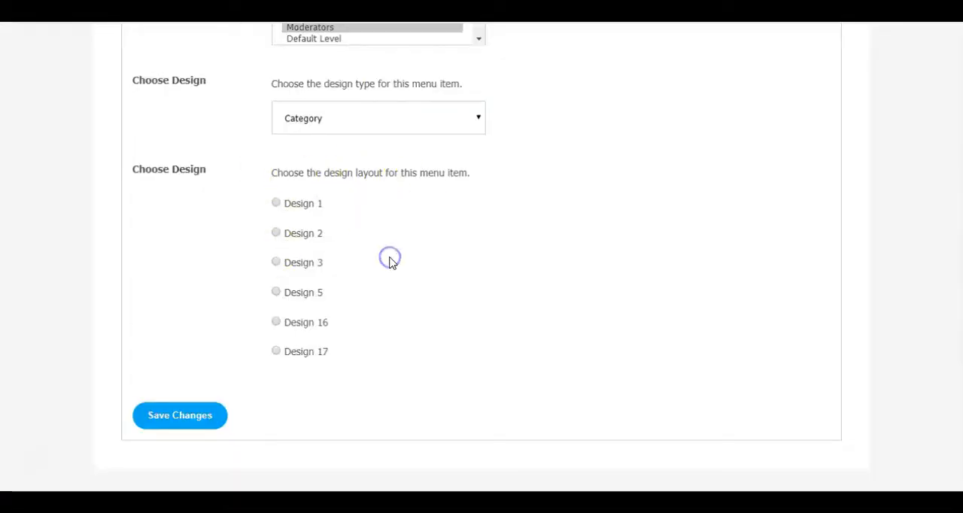
- Save the Albums menu item with the Design 1 layout and a blank default image for empty fields, and check it on the community site
{"action": "left_click", "coordinate": [275, 203]}
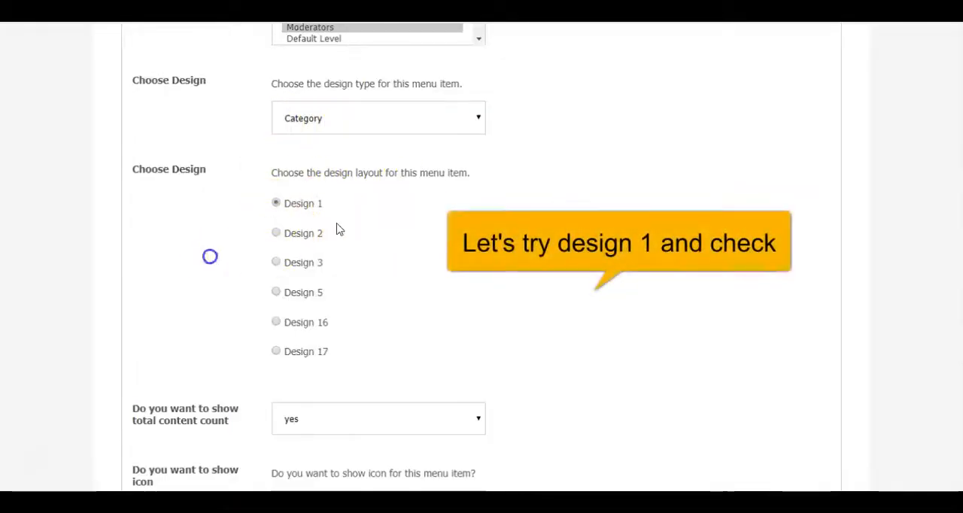
{"action": "scroll", "coordinate": [547, 199], "scroll_direction": "down", "scroll_amount": 3}
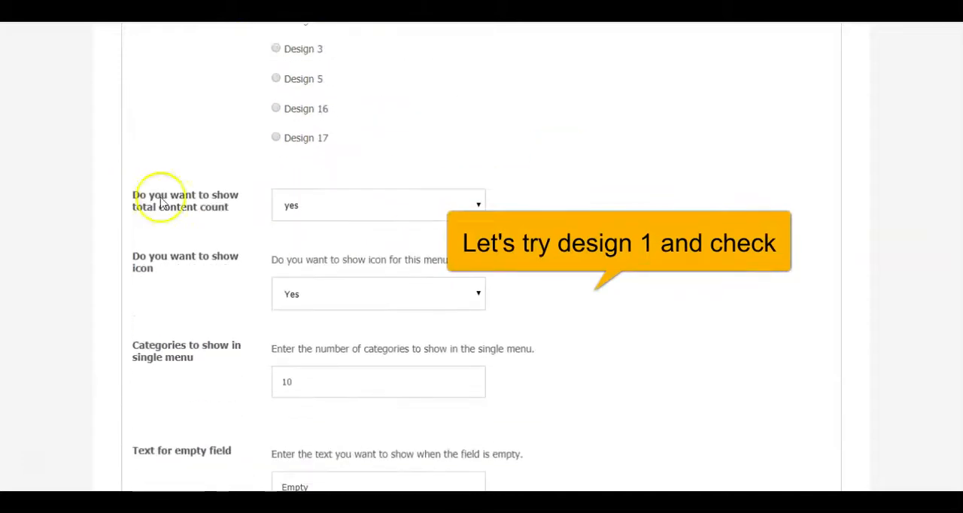
{"action": "scroll", "coordinate": [554, 176], "scroll_direction": "down", "scroll_amount": 2}
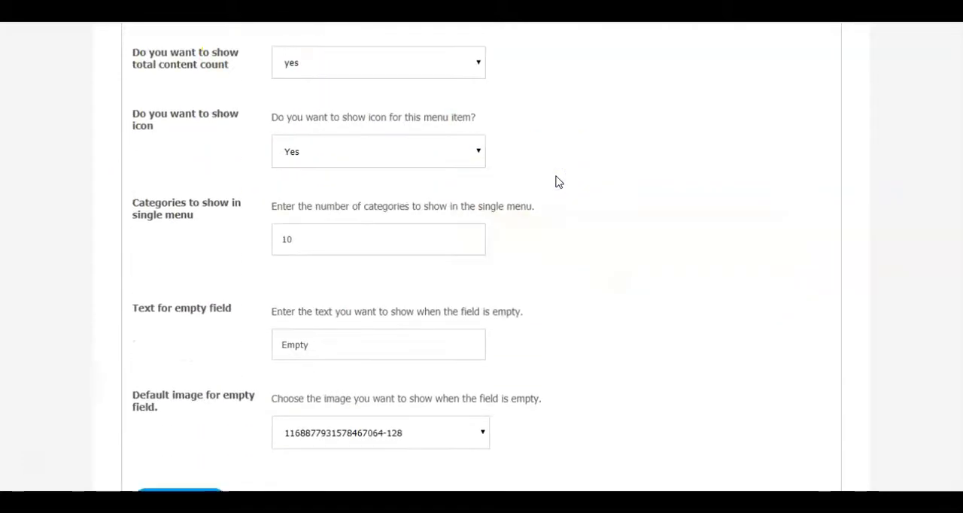
{"action": "scroll", "coordinate": [226, 169], "scroll_direction": "down", "scroll_amount": 1}
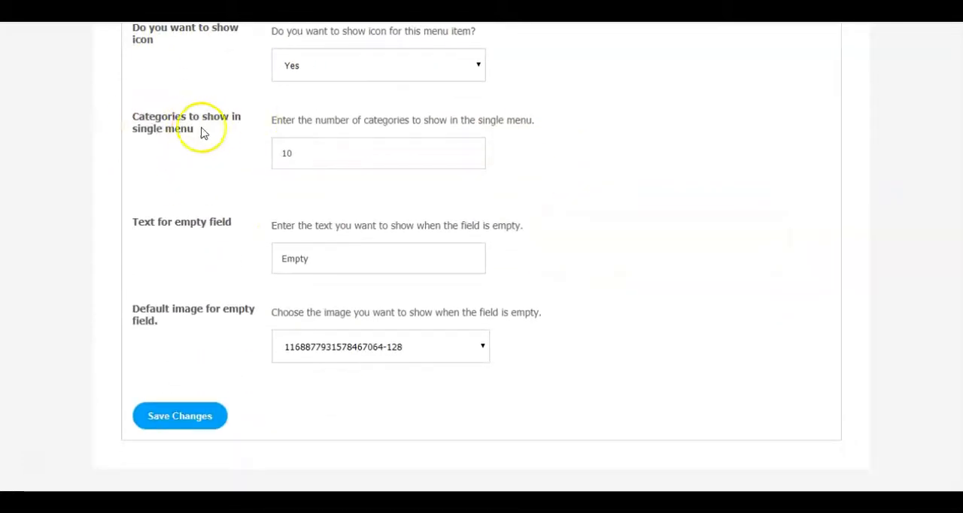
{"action": "left_click", "coordinate": [408, 342]}
{"action": "left_click", "coordinate": [362, 370]}
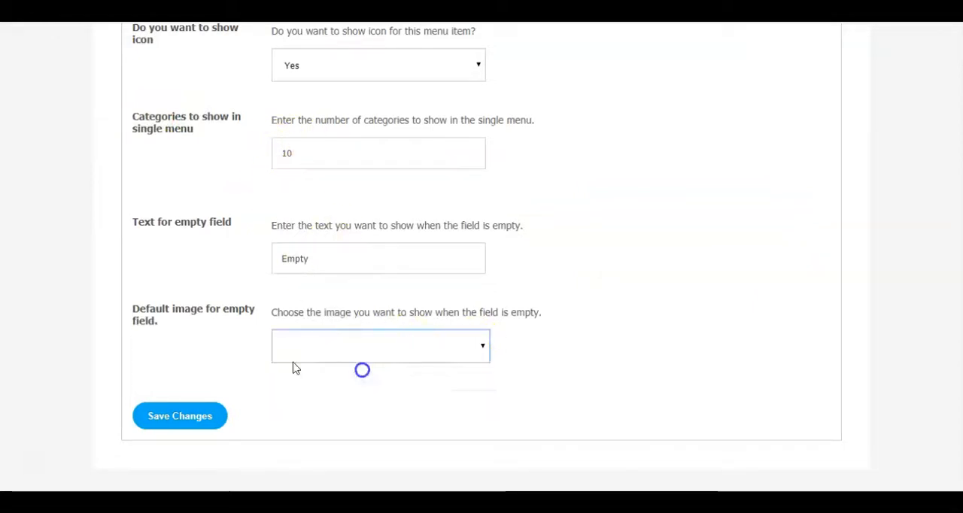
{"action": "left_click", "coordinate": [158, 416]}
{"action": "scroll", "coordinate": [629, 221], "scroll_direction": "up", "scroll_amount": 6}
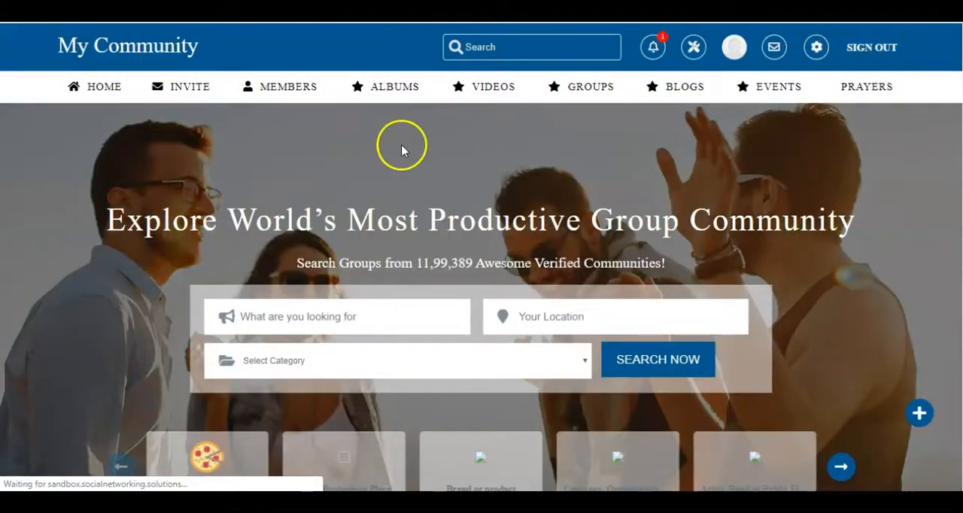
{"action": "mouse_move", "coordinate": [389, 72]}
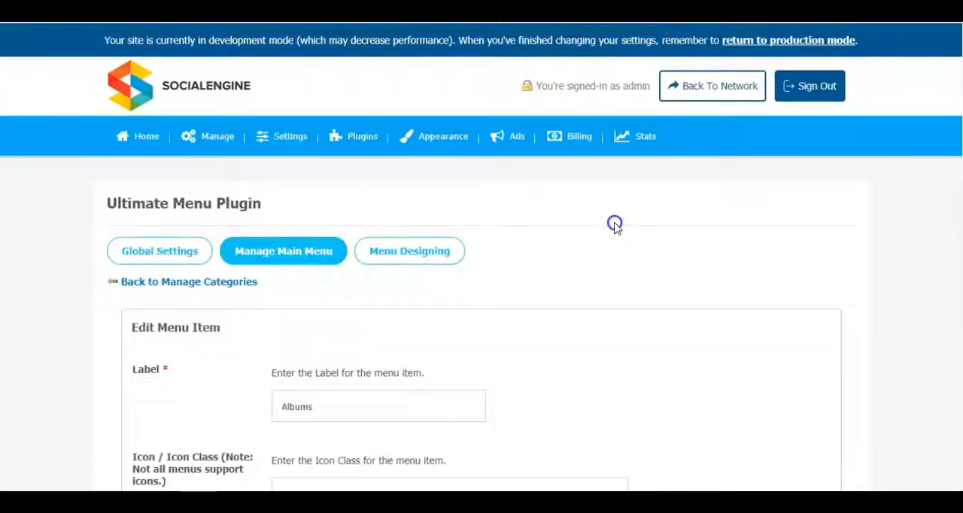
- Switch the Albums menu item to the Design 2 layout with its icon shown, save, and check it on the community site
{"action": "scroll", "coordinate": [615, 226], "scroll_direction": "down", "scroll_amount": 8}
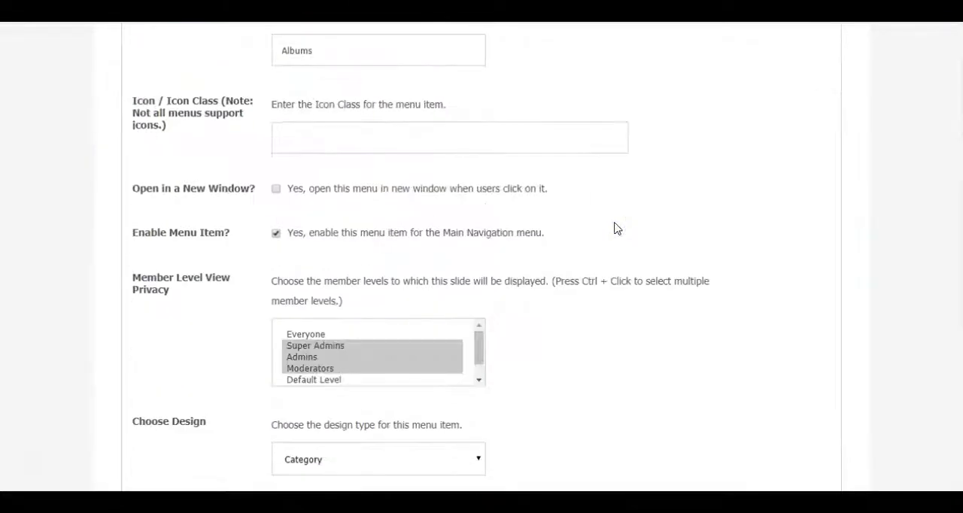
{"action": "scroll", "coordinate": [615, 228], "scroll_direction": "down", "scroll_amount": 2}
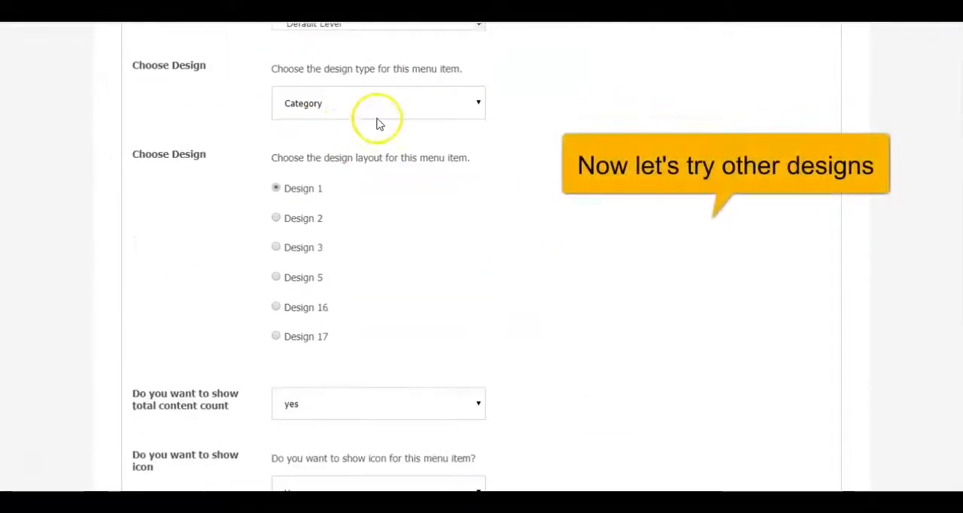
{"action": "scroll", "coordinate": [378, 124], "scroll_direction": "down", "scroll_amount": 3}
{"action": "scroll", "coordinate": [376, 225], "scroll_direction": "up", "scroll_amount": 2}
{"action": "left_click", "coordinate": [276, 150]}
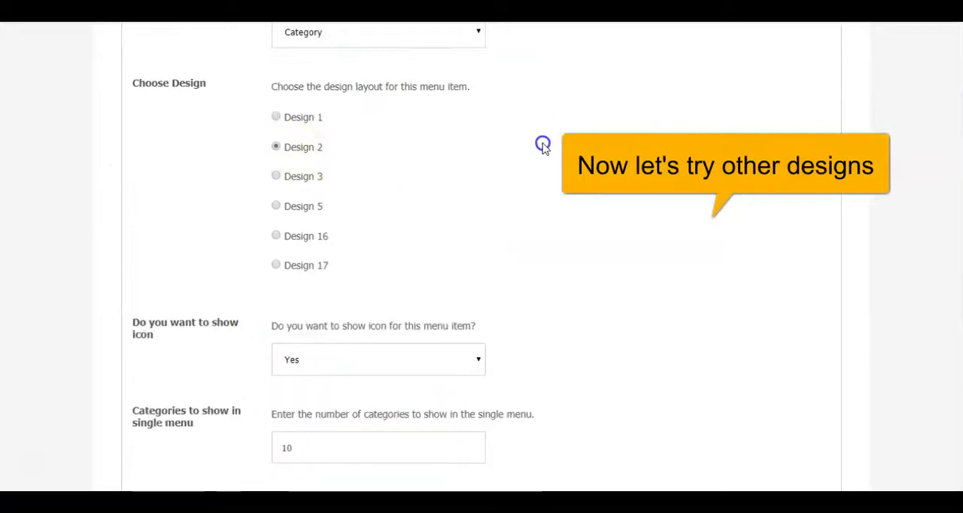
{"action": "scroll", "coordinate": [542, 144], "scroll_direction": "down", "scroll_amount": 2}
{"action": "left_click", "coordinate": [450, 226]}
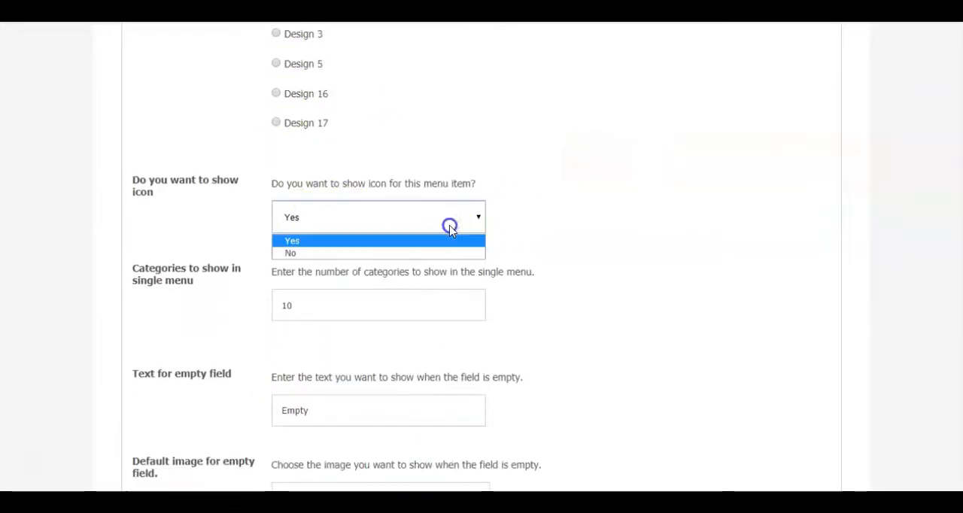
{"action": "scroll", "coordinate": [300, 304], "scroll_direction": "down", "scroll_amount": 2}
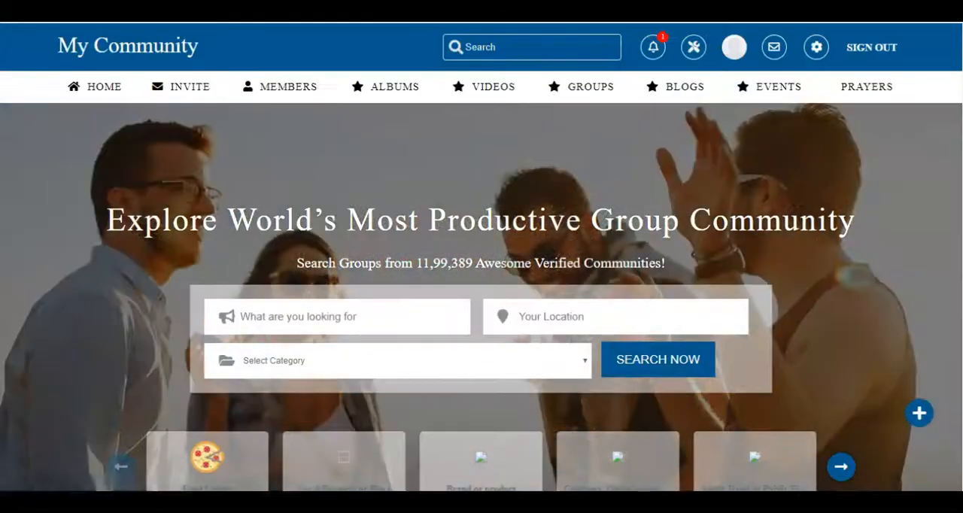
{"action": "left_click", "coordinate": [46, 209]}
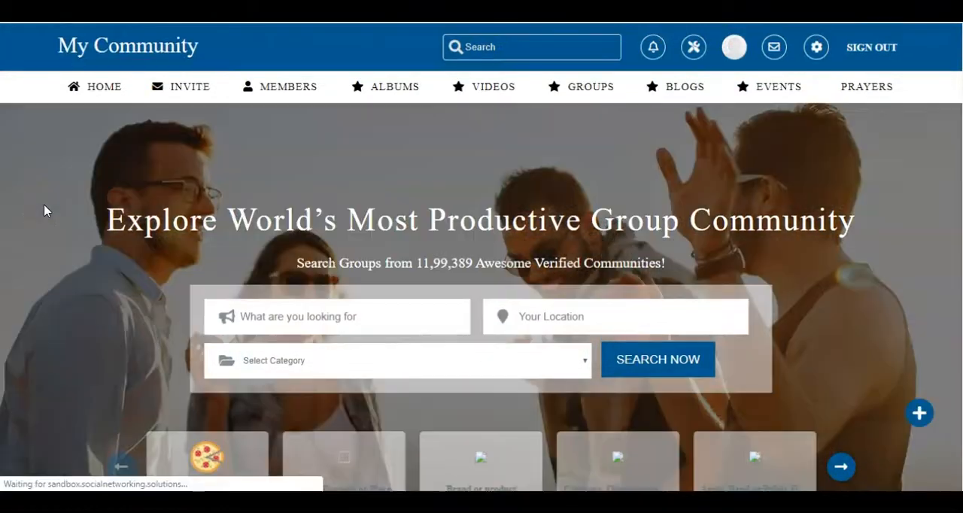
{"action": "mouse_move", "coordinate": [396, 88]}
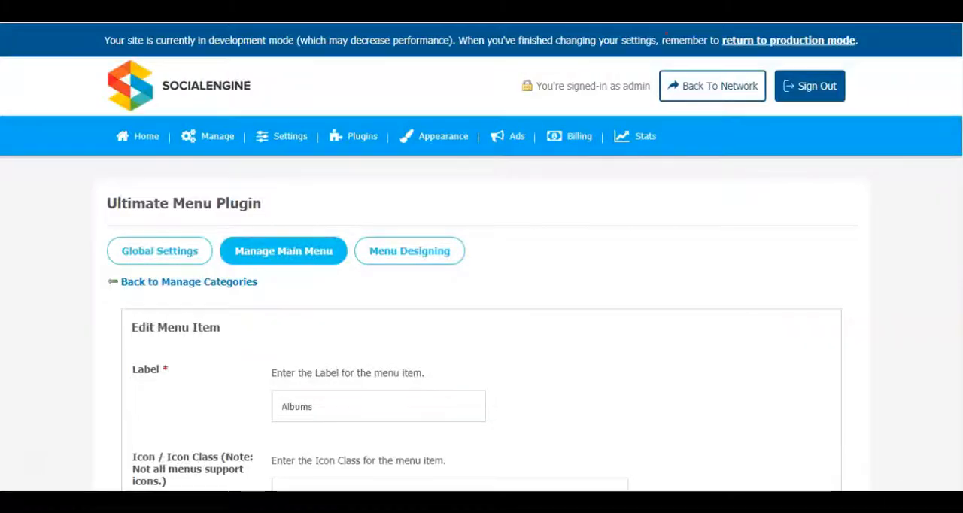
- Choose the Design 3 layout for the Albums menu item and save the changes
{"action": "scroll", "coordinate": [350, 318], "scroll_direction": "down", "scroll_amount": 10}
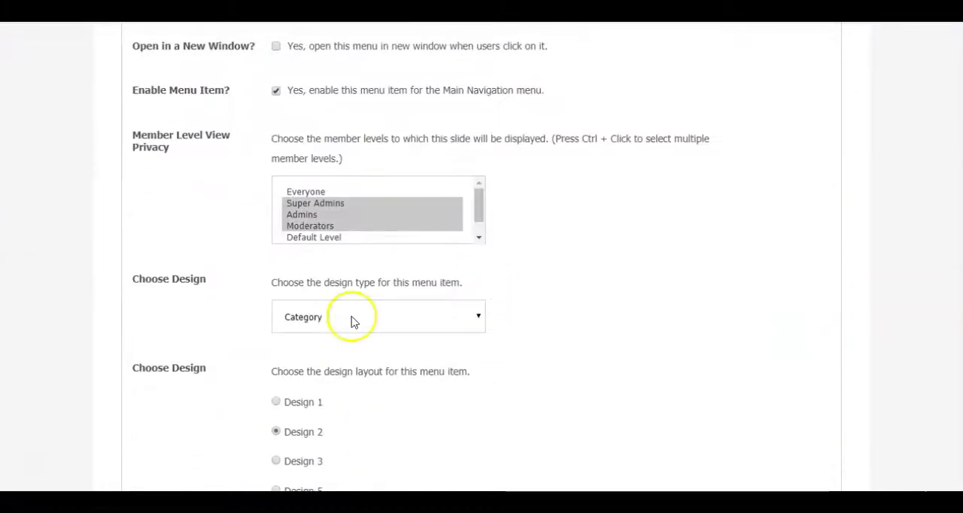
{"action": "left_click", "coordinate": [286, 177]}
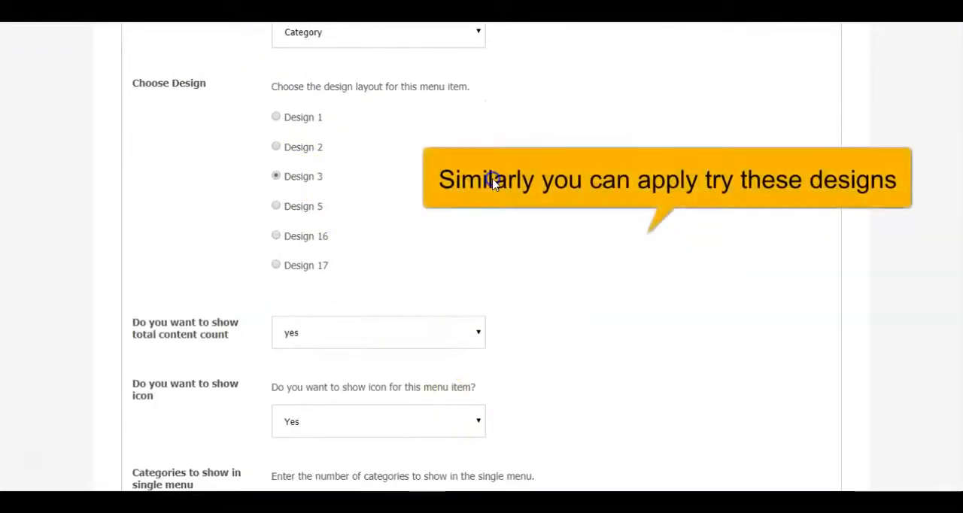
{"action": "scroll", "coordinate": [248, 122], "scroll_direction": "down", "scroll_amount": 3}
{"action": "scroll", "coordinate": [388, 190], "scroll_direction": "down", "scroll_amount": 2}
{"action": "left_click", "coordinate": [182, 426]}
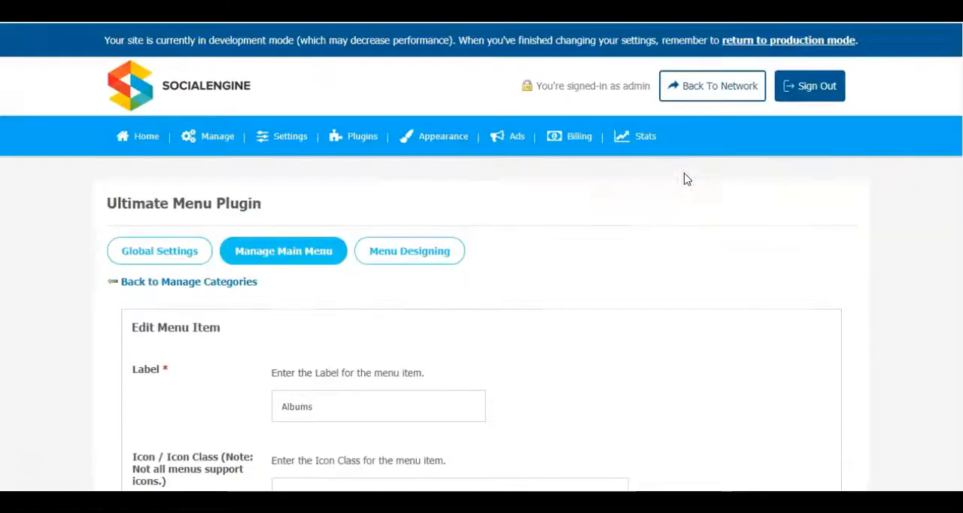
- Check how the Albums category drop-down looks on the community site with the Design 3 layout, and return to the item's edit form
{"action": "scroll", "coordinate": [640, 277], "scroll_direction": "down", "scroll_amount": 10}
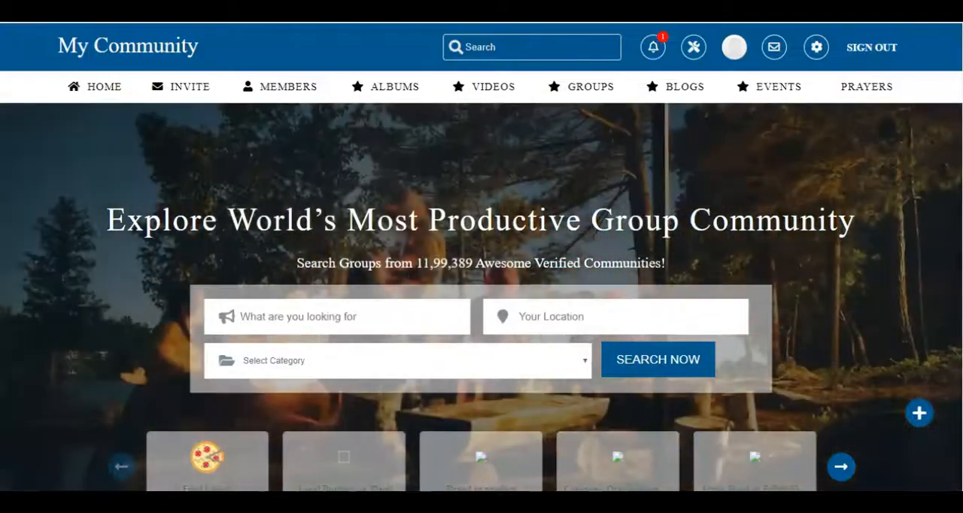
{"action": "left_click", "coordinate": [71, 167]}
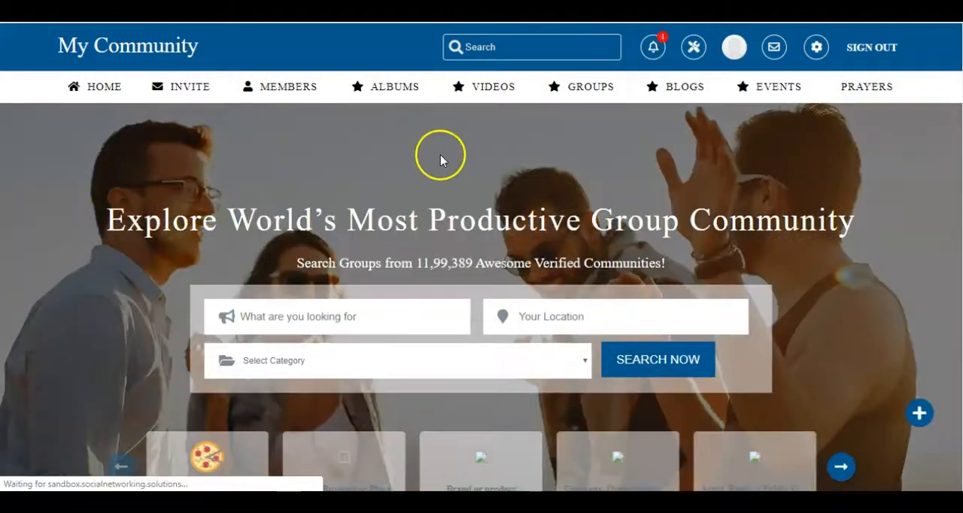
{"action": "mouse_move", "coordinate": [387, 85]}
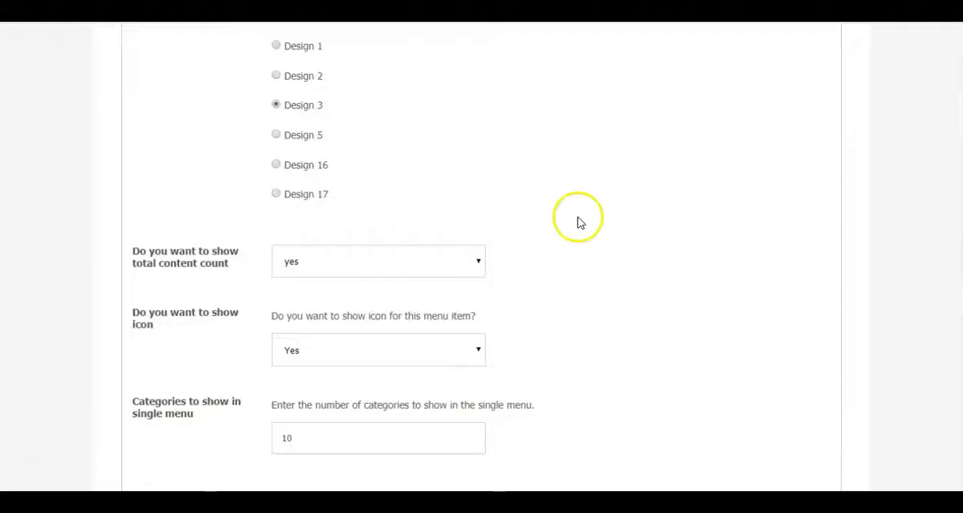
{"action": "scroll", "coordinate": [576, 221], "scroll_direction": "up", "scroll_amount": 4}
{"action": "scroll", "coordinate": [580, 225], "scroll_direction": "up", "scroll_amount": 5}
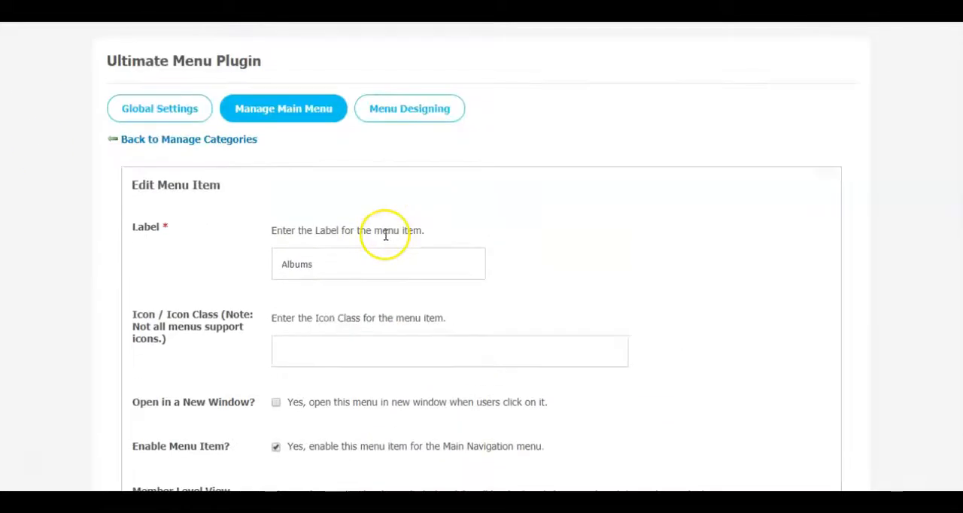
- Hide the total content count in the Albums menu item's Design 3 layout, save, and check it on the community site
{"action": "scroll", "coordinate": [385, 235], "scroll_direction": "down", "scroll_amount": 3}
{"action": "scroll", "coordinate": [385, 239], "scroll_direction": "down", "scroll_amount": 4}
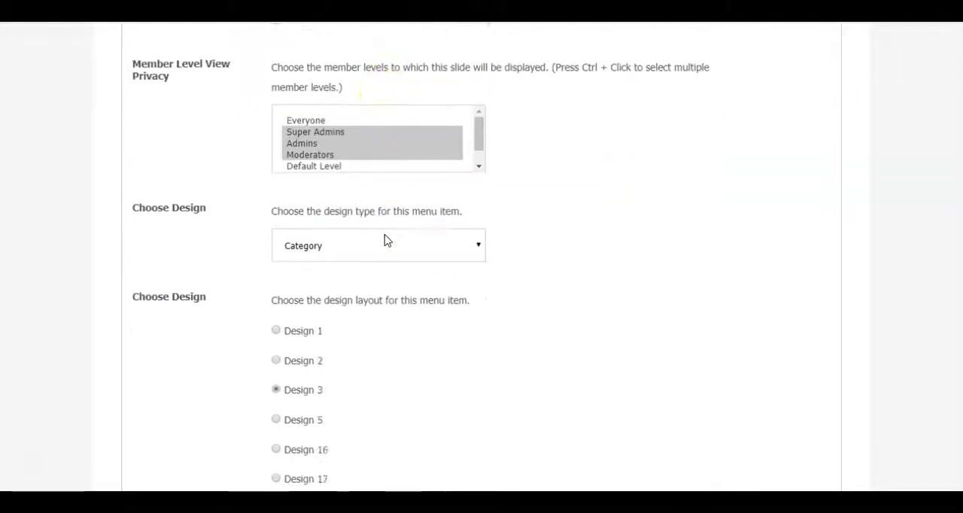
{"action": "scroll", "coordinate": [530, 278], "scroll_direction": "down", "scroll_amount": 3}
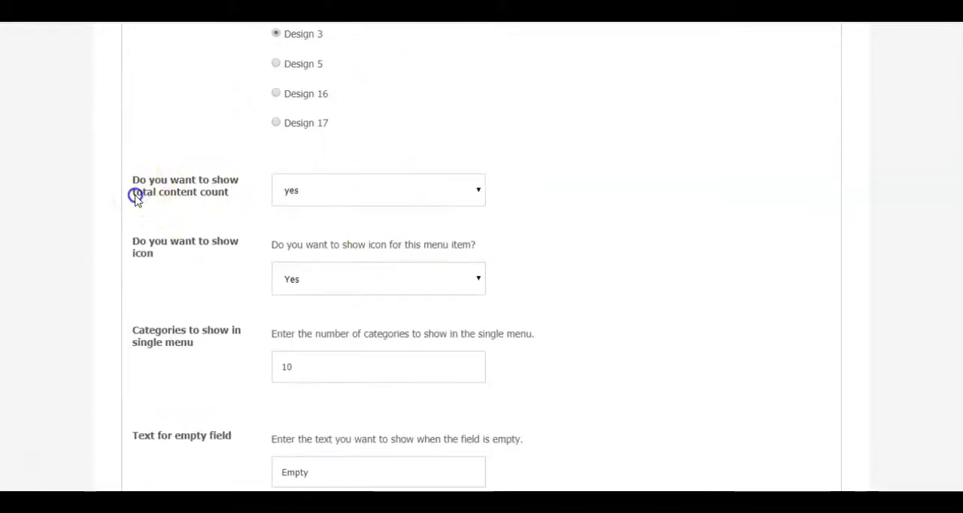
{"action": "left_click", "coordinate": [414, 194]}
{"action": "left_click", "coordinate": [346, 225]}
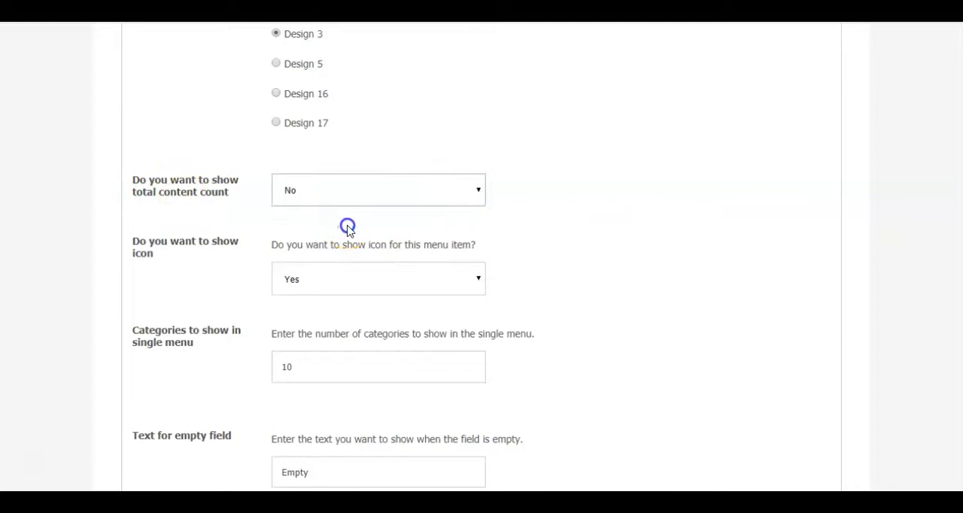
{"action": "scroll", "coordinate": [610, 228], "scroll_direction": "down", "scroll_amount": 3}
{"action": "left_click", "coordinate": [186, 428]}
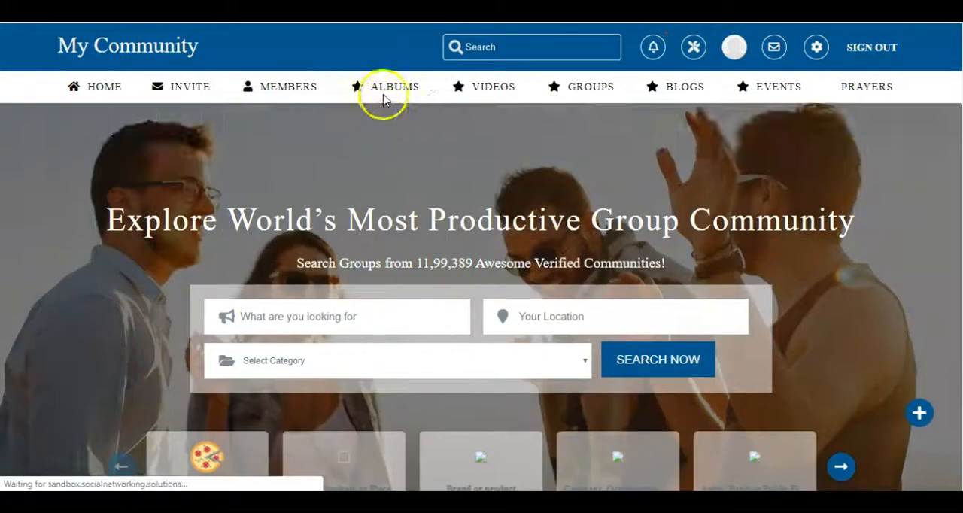
{"action": "mouse_move", "coordinate": [382, 92]}
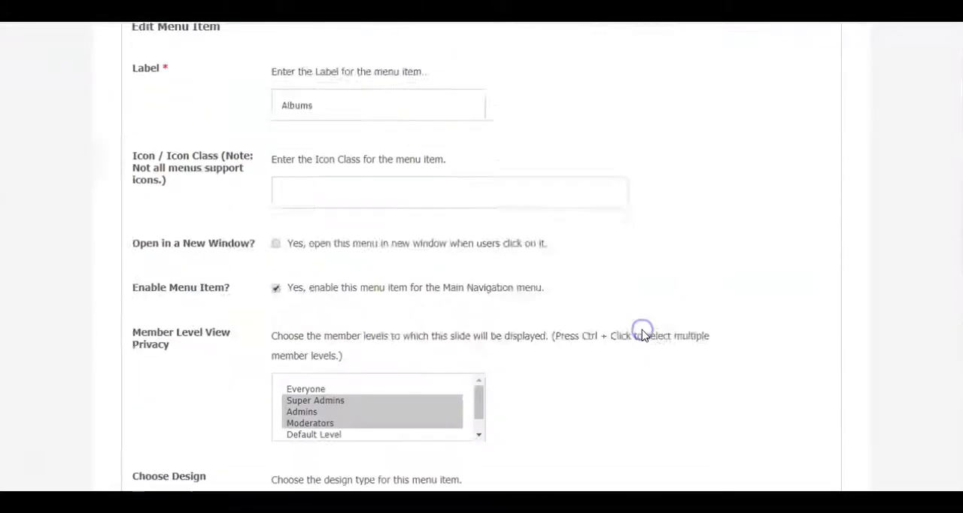
- Set the total content count to show for the Albums menu item and choose the Design 5 layout
{"action": "scroll", "coordinate": [642, 335], "scroll_direction": "down", "scroll_amount": 7}
{"action": "left_click", "coordinate": [353, 257]}
{"action": "left_click", "coordinate": [323, 285]}
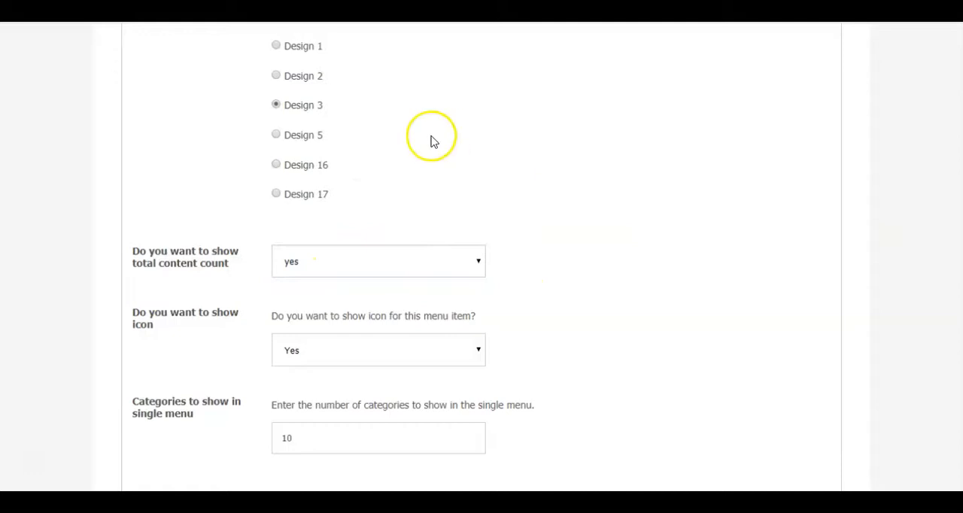
{"action": "left_click", "coordinate": [276, 135]}
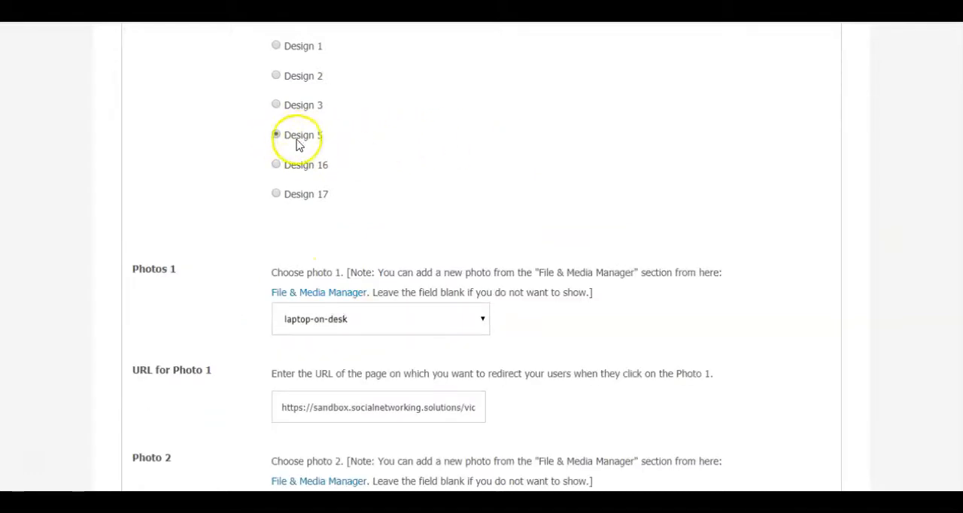
{"action": "scroll", "coordinate": [421, 171], "scroll_direction": "up", "scroll_amount": 1}
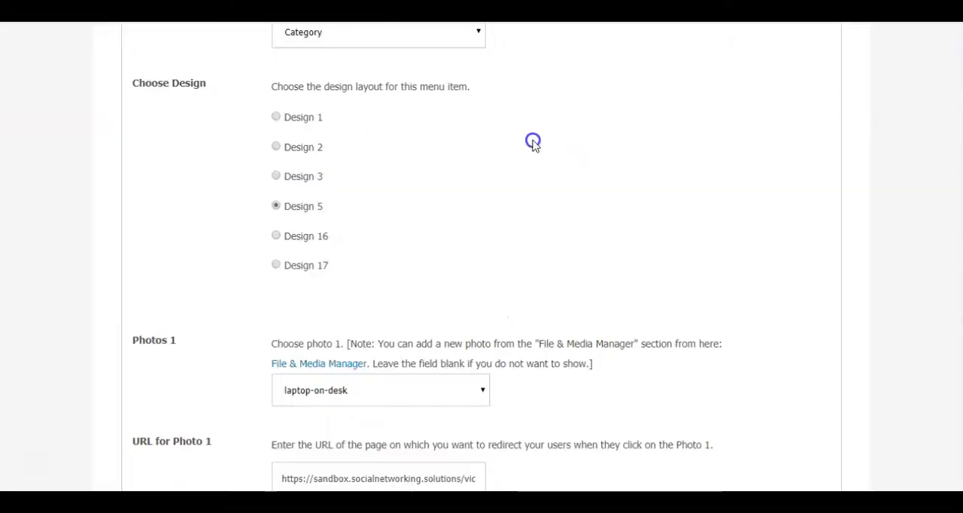
- Set Photo 1 of the Albums menu item to the blank option
{"action": "scroll", "coordinate": [532, 143], "scroll_direction": "down", "scroll_amount": 4}
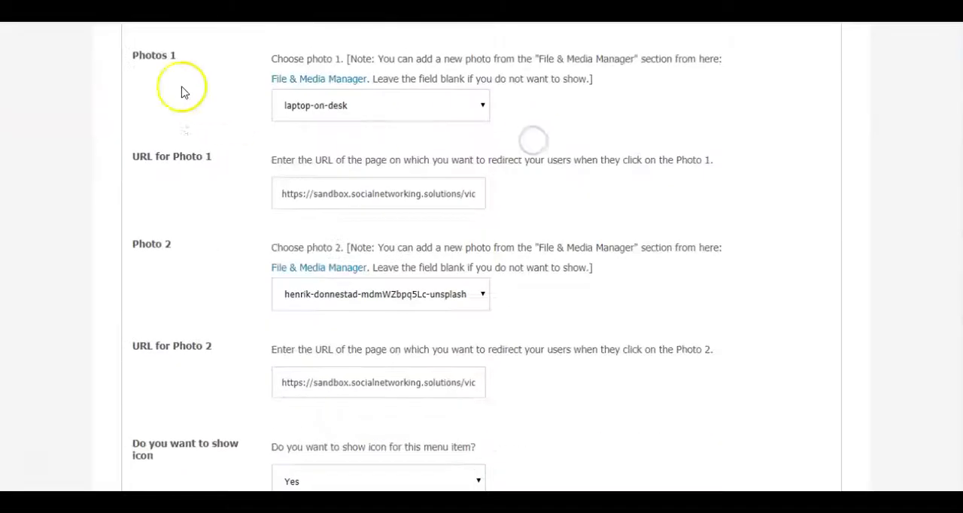
{"action": "left_click", "coordinate": [382, 109]}
{"action": "left_click", "coordinate": [303, 125]}
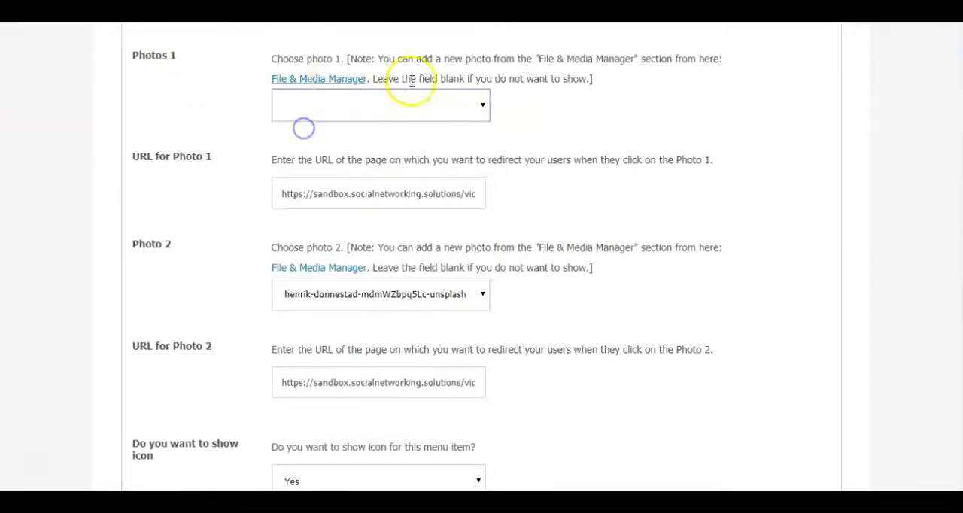
- Open the File & Media Manager and upload the image adventure-1850912_1280 from the 2.Sample Pics folder
{"action": "left_click", "coordinate": [309, 82]}
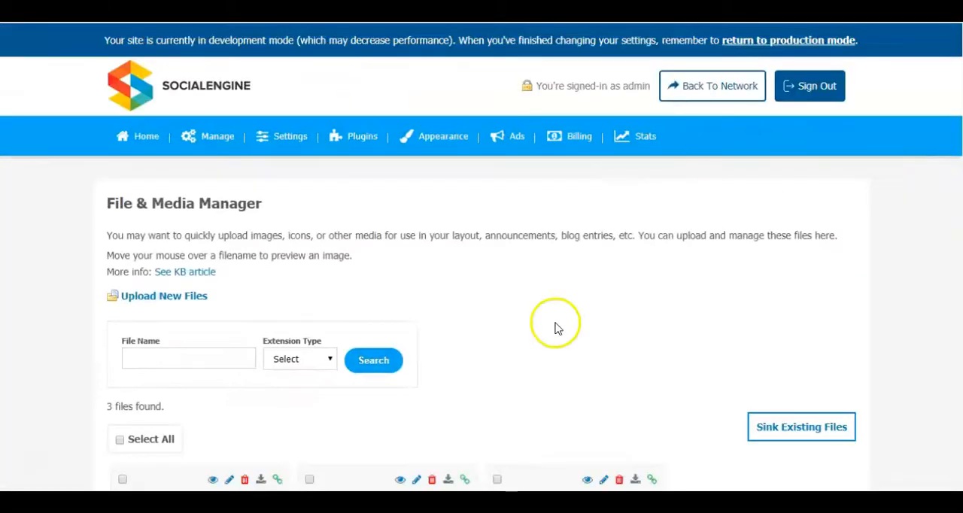
{"action": "scroll", "coordinate": [556, 324], "scroll_direction": "down", "scroll_amount": 3}
{"action": "scroll", "coordinate": [565, 292], "scroll_direction": "up", "scroll_amount": 3}
{"action": "left_click", "coordinate": [172, 281]}
{"action": "left_click", "coordinate": [540, 102]}
{"action": "scroll", "coordinate": [705, 224], "scroll_direction": "down", "scroll_amount": 4}
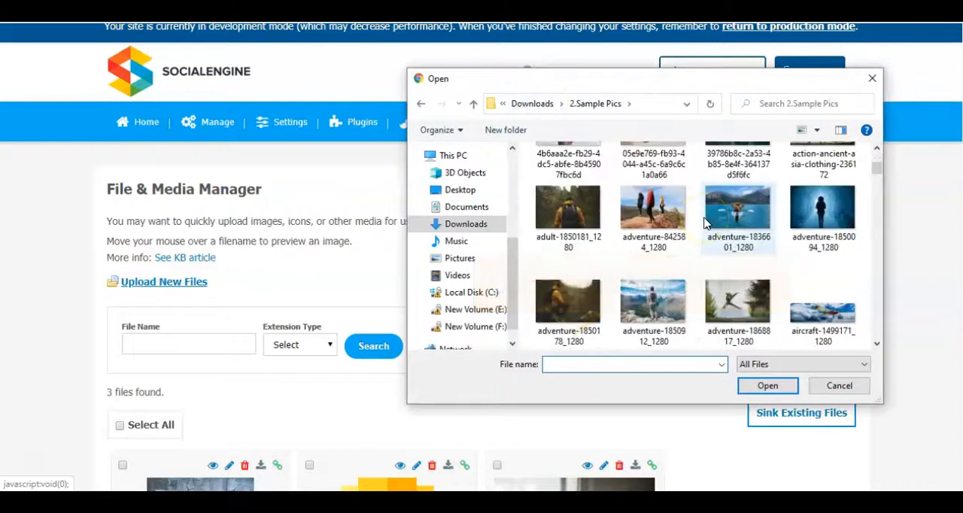
{"action": "left_click", "coordinate": [747, 343]}
{"action": "left_click", "coordinate": [652, 301]}
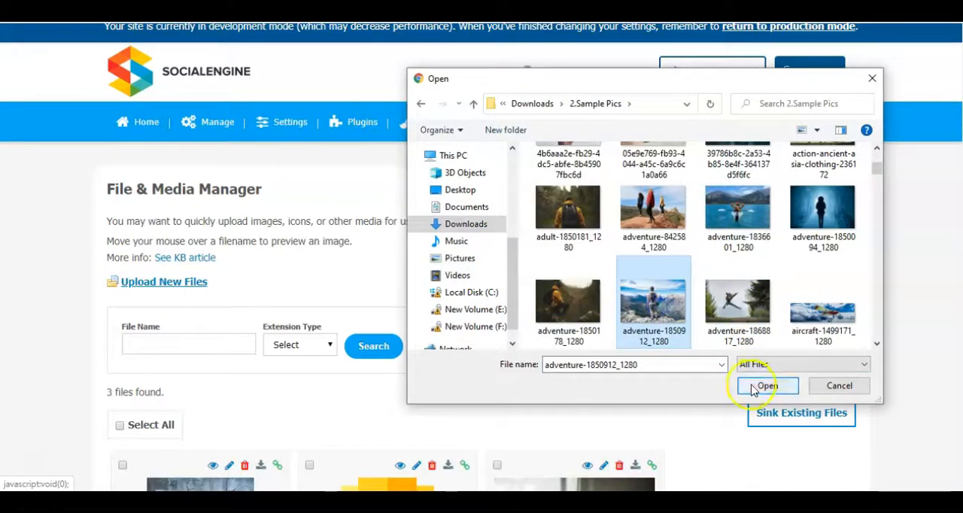
{"action": "left_click", "coordinate": [766, 385]}
{"action": "scroll", "coordinate": [618, 305], "scroll_direction": "down", "scroll_amount": 3}
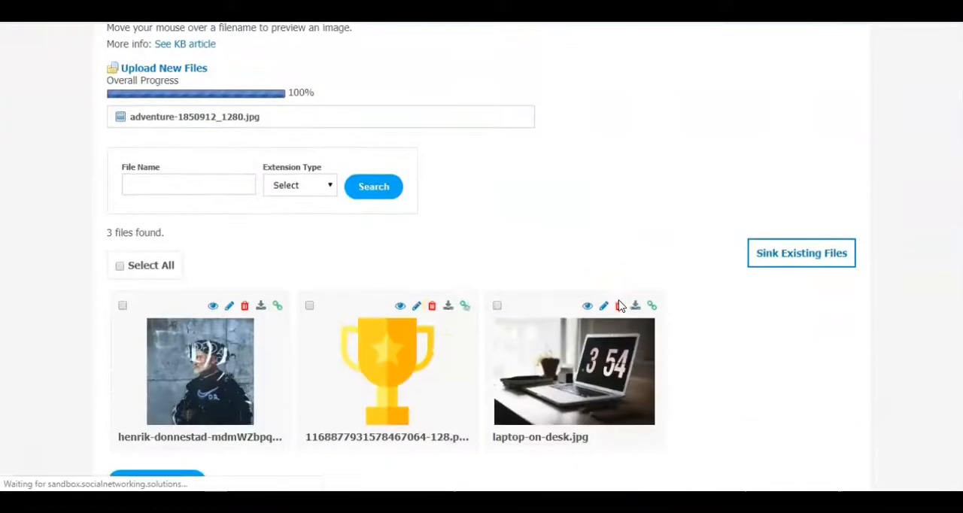
{"action": "left_click", "coordinate": [476, 156]}
- Upload the snowboarding image felipe-giacometti-sawa7hivsRs-unsplash to the File & Media Manager
{"action": "scroll", "coordinate": [478, 159], "scroll_direction": "up", "scroll_amount": 2}
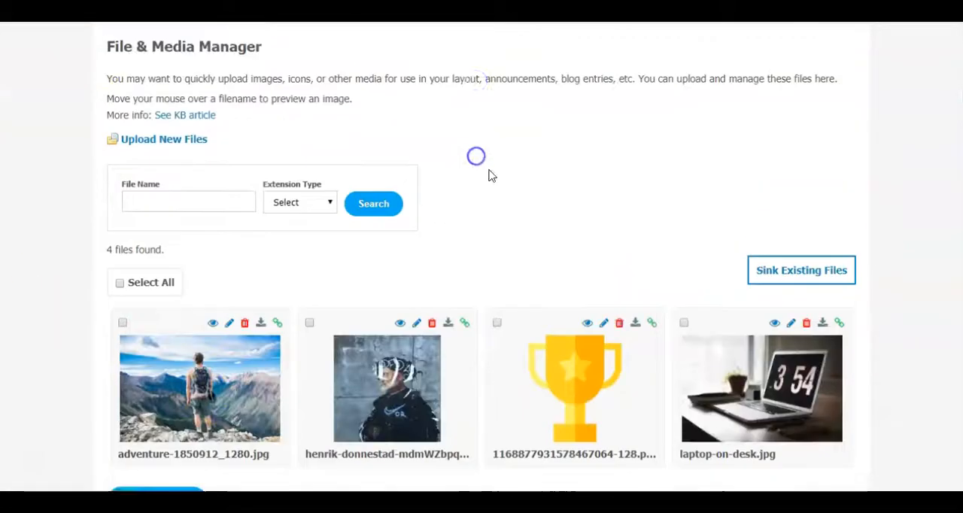
{"action": "left_click", "coordinate": [176, 215]}
{"action": "scroll", "coordinate": [692, 236], "scroll_direction": "down", "scroll_amount": 5}
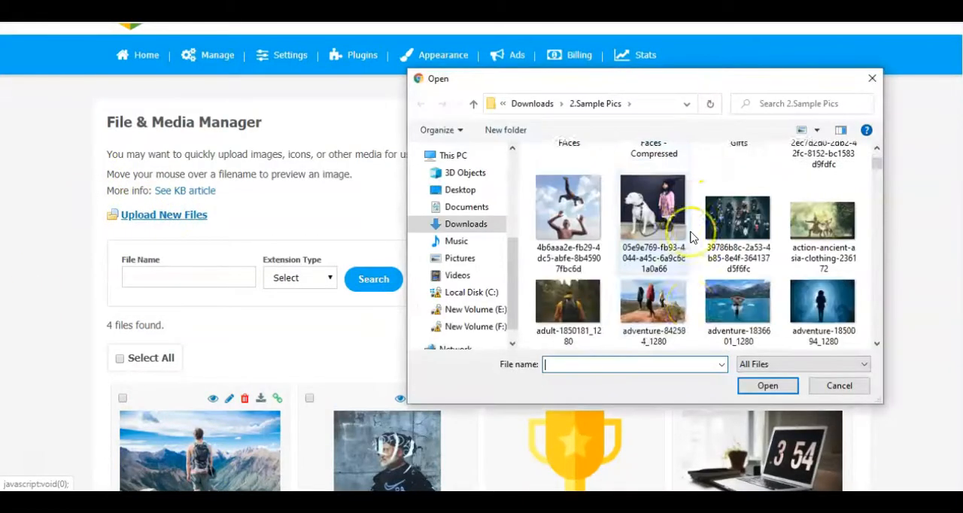
{"action": "scroll", "coordinate": [699, 230], "scroll_direction": "down", "scroll_amount": 4}
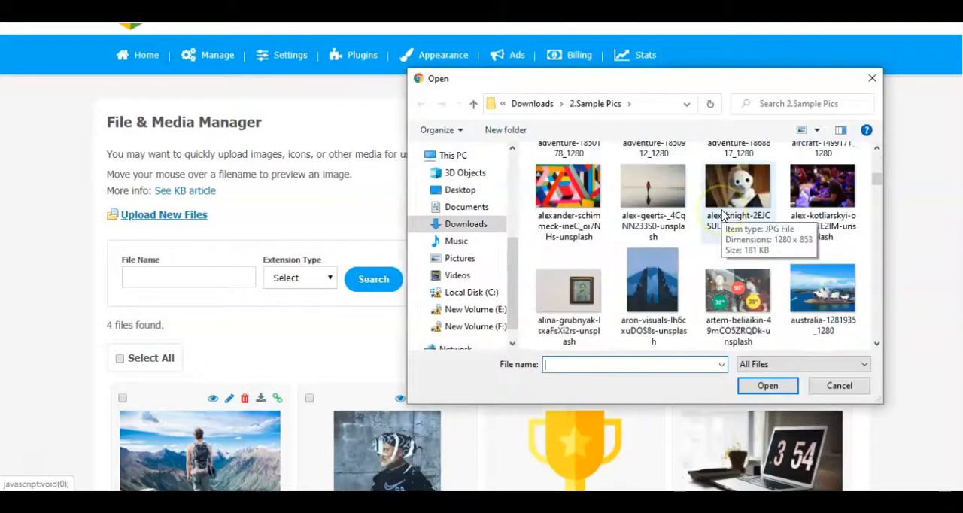
{"action": "scroll", "coordinate": [722, 216], "scroll_direction": "down", "scroll_amount": 5}
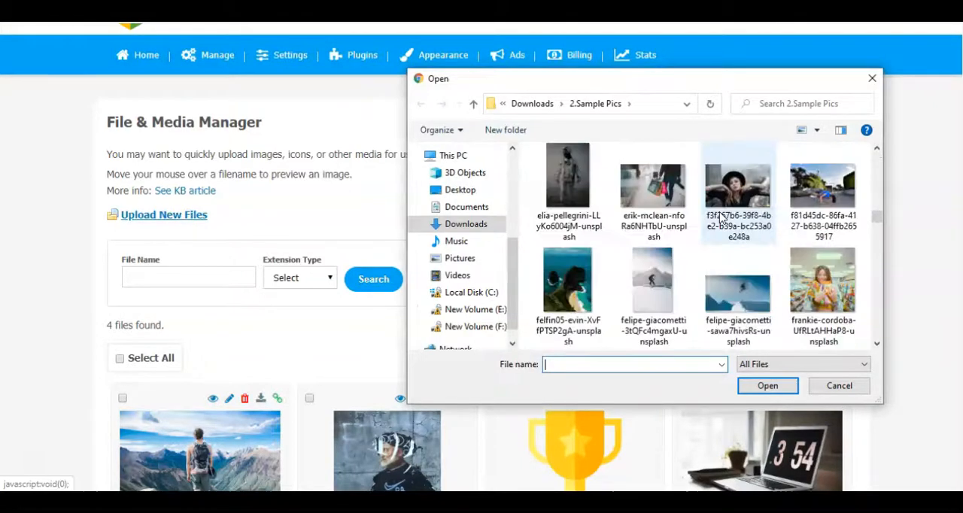
{"action": "scroll", "coordinate": [720, 217], "scroll_direction": "down", "scroll_amount": 1}
{"action": "left_click", "coordinate": [741, 207]}
{"action": "left_click", "coordinate": [775, 385]}
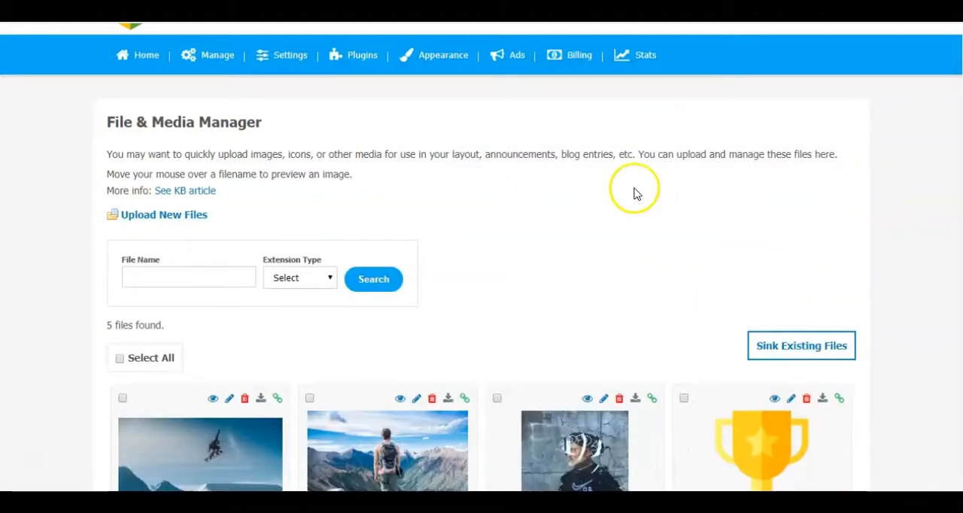
{"action": "scroll", "coordinate": [410, 187], "scroll_direction": "down", "scroll_amount": 4}
{"action": "scroll", "coordinate": [542, 354], "scroll_direction": "up", "scroll_amount": 5}
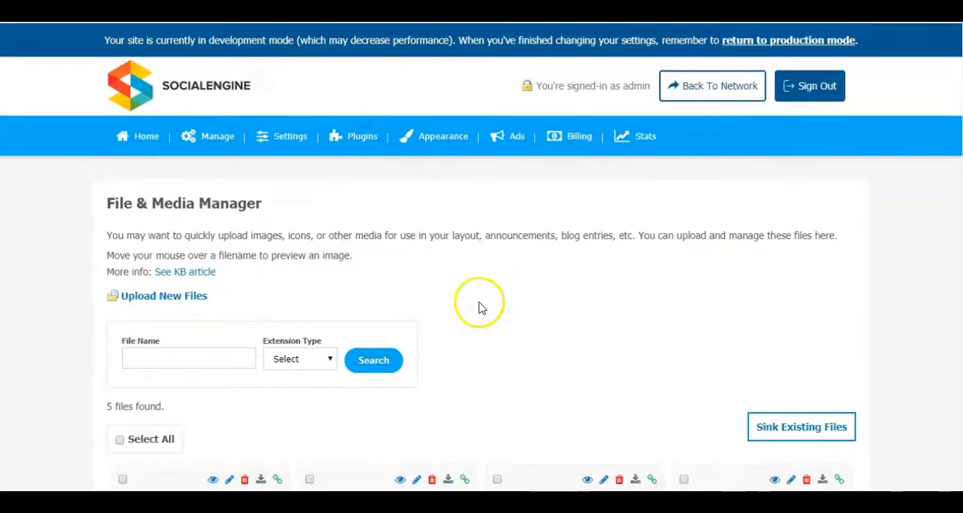
- Return to the Albums edit form, reload it so the uploaded images are available, and choose the Design 5 layout
{"action": "left_click", "coordinate": [339, 8]}
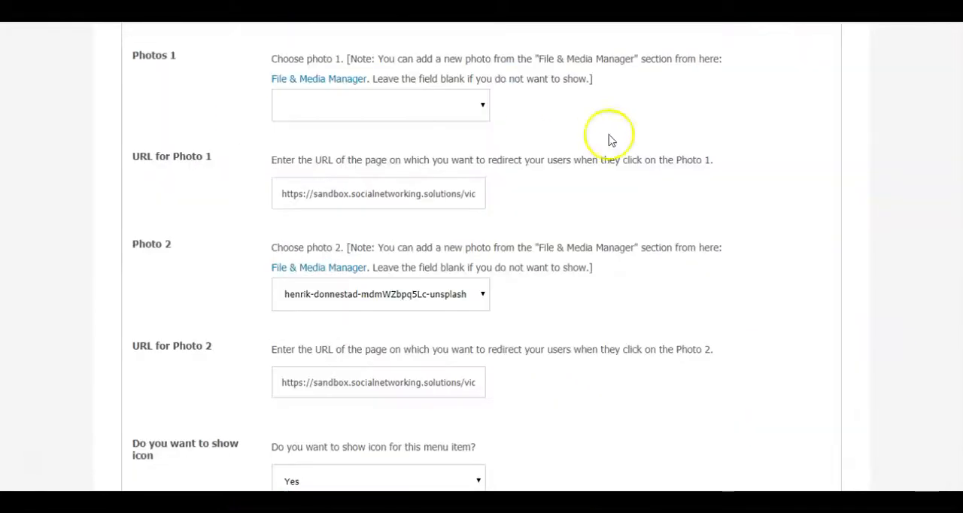
{"action": "left_click", "coordinate": [60, 13]}
{"action": "left_click", "coordinate": [542, 119]}
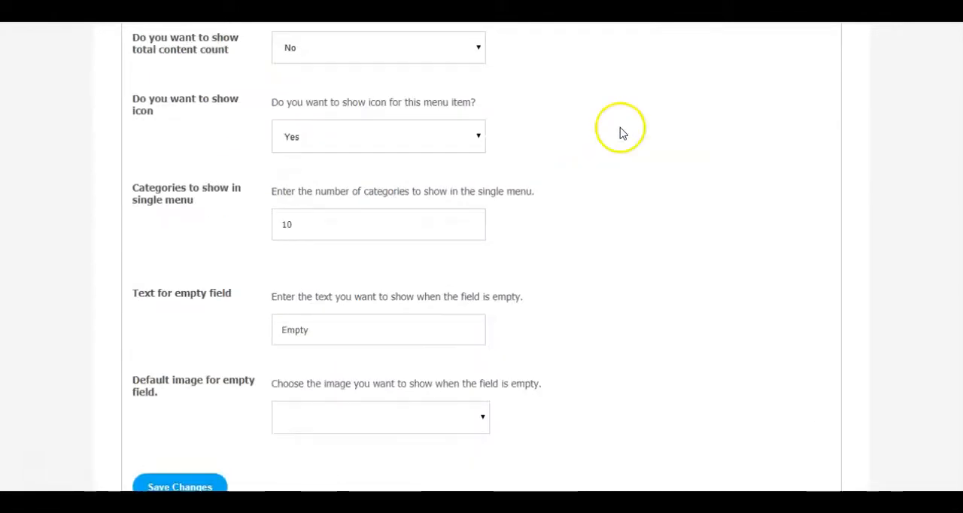
{"action": "scroll", "coordinate": [657, 215], "scroll_direction": "up", "scroll_amount": 6}
{"action": "scroll", "coordinate": [657, 215], "scroll_direction": "down", "scroll_amount": 3}
{"action": "scroll", "coordinate": [655, 214], "scroll_direction": "down", "scroll_amount": 4}
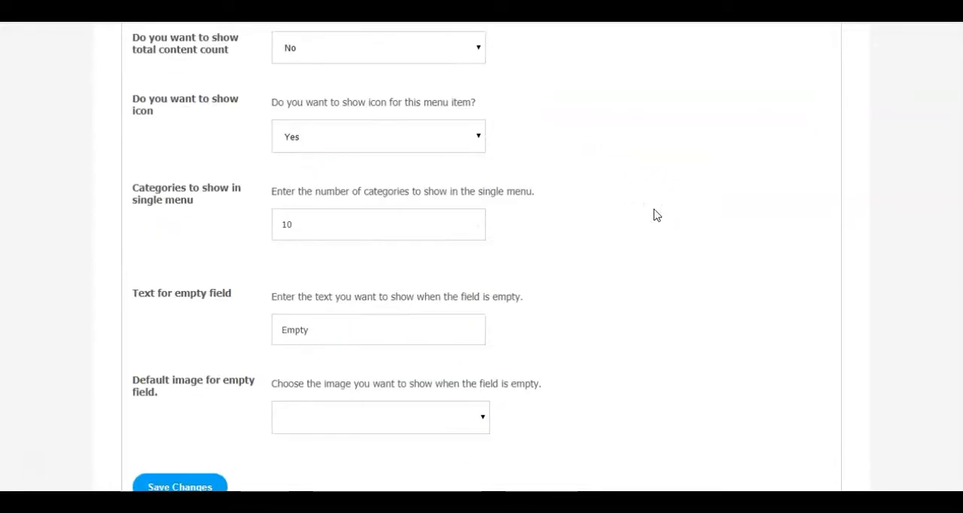
{"action": "scroll", "coordinate": [252, 130], "scroll_direction": "up", "scroll_amount": 5}
{"action": "left_click", "coordinate": [276, 206]}
{"action": "left_click", "coordinate": [277, 176]}
{"action": "left_click", "coordinate": [276, 207]}
{"action": "scroll", "coordinate": [481, 226], "scroll_direction": "down", "scroll_amount": 2}
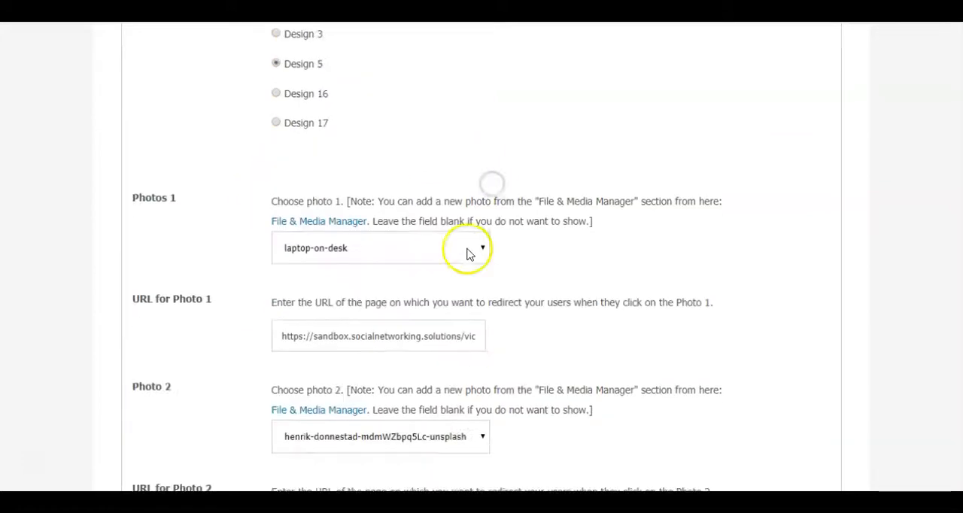
- Set Photo 1 to felipe-giacometti-sawa7hivsRs-unsplash and review its redirect URL
{"action": "left_click", "coordinate": [469, 250]}
{"action": "left_click", "coordinate": [400, 284]}
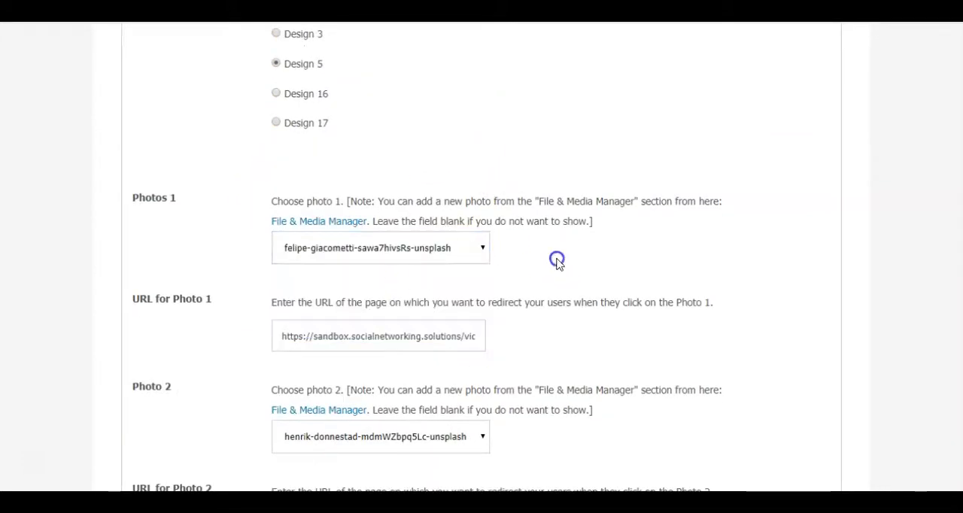
{"action": "scroll", "coordinate": [367, 129], "scroll_direction": "down", "scroll_amount": 3}
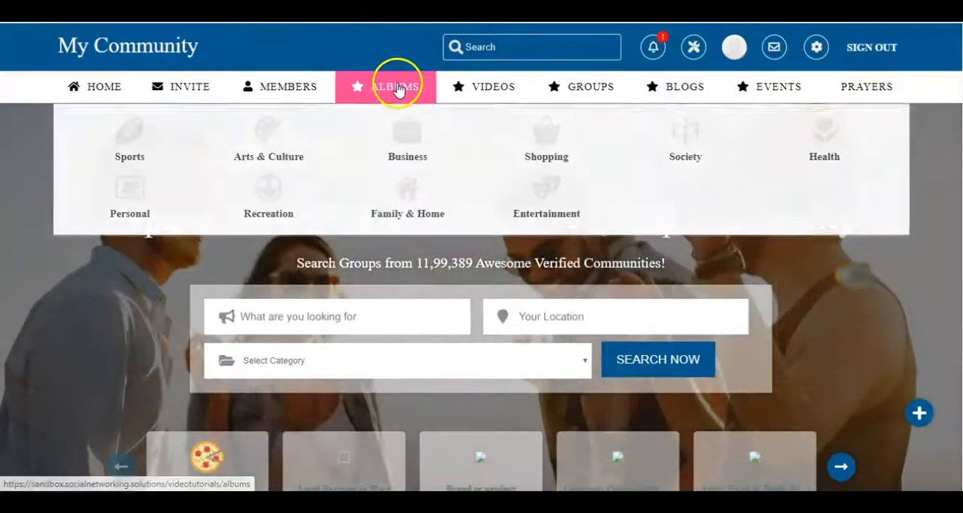
{"action": "left_click", "coordinate": [397, 90]}
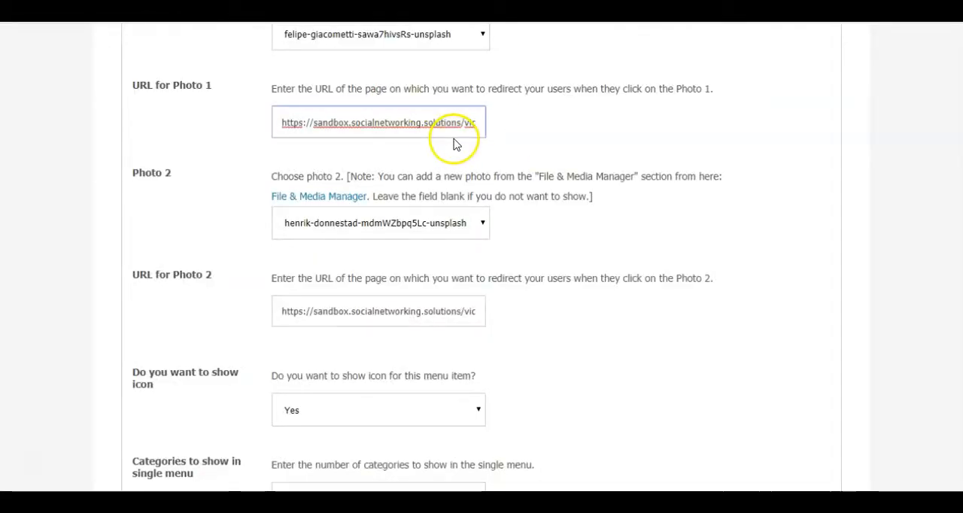
- Set Photo 2 to adventure-1850912_1280 and keep its existing redirect URL
{"action": "scroll", "coordinate": [593, 140], "scroll_direction": "down", "scroll_amount": 2}
{"action": "left_click", "coordinate": [467, 80]}
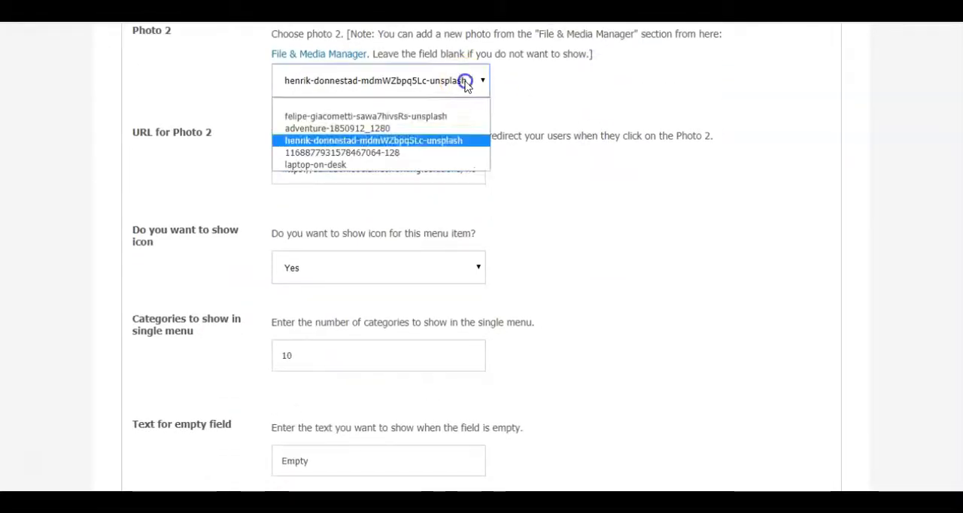
{"action": "left_click", "coordinate": [416, 128]}
{"action": "triple_click", "coordinate": [361, 171]}
{"action": "left_click", "coordinate": [582, 179]}
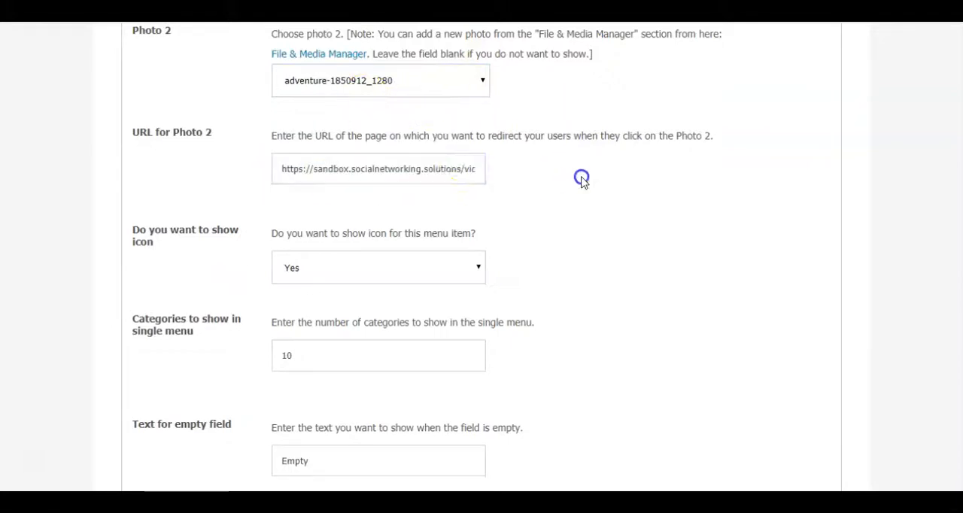
- Save the Albums menu item with a blank default image for empty fields, and check its Design 5 drop-down on the community site
{"action": "scroll", "coordinate": [570, 170], "scroll_direction": "down", "scroll_amount": 2}
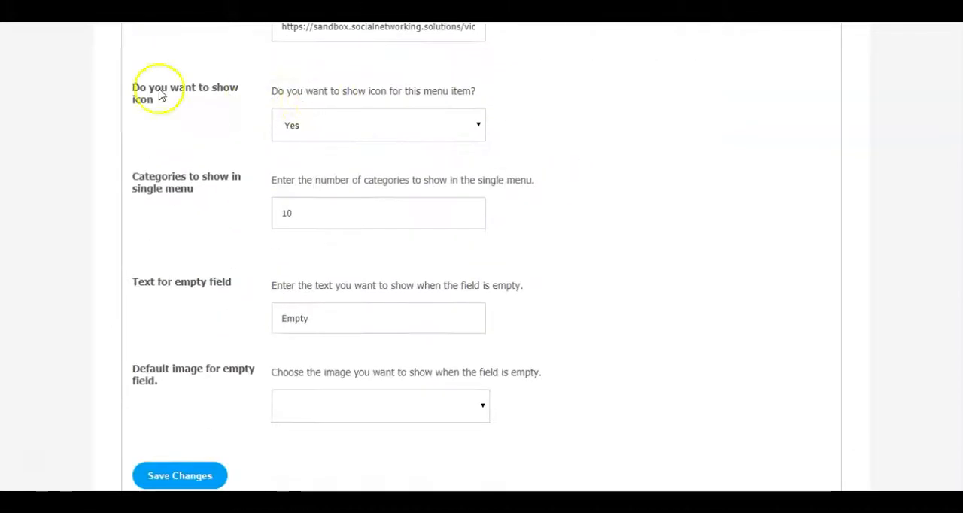
{"action": "left_click", "coordinate": [596, 124]}
{"action": "scroll", "coordinate": [598, 127], "scroll_direction": "down", "scroll_amount": 1}
{"action": "left_click", "coordinate": [340, 349]}
{"action": "left_click", "coordinate": [194, 421]}
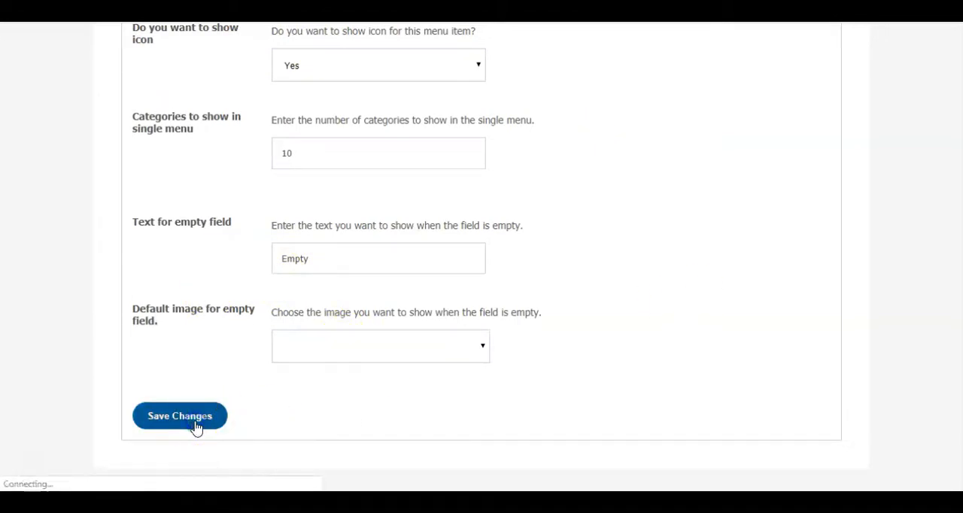
{"action": "scroll", "coordinate": [331, 352], "scroll_direction": "down", "scroll_amount": 15}
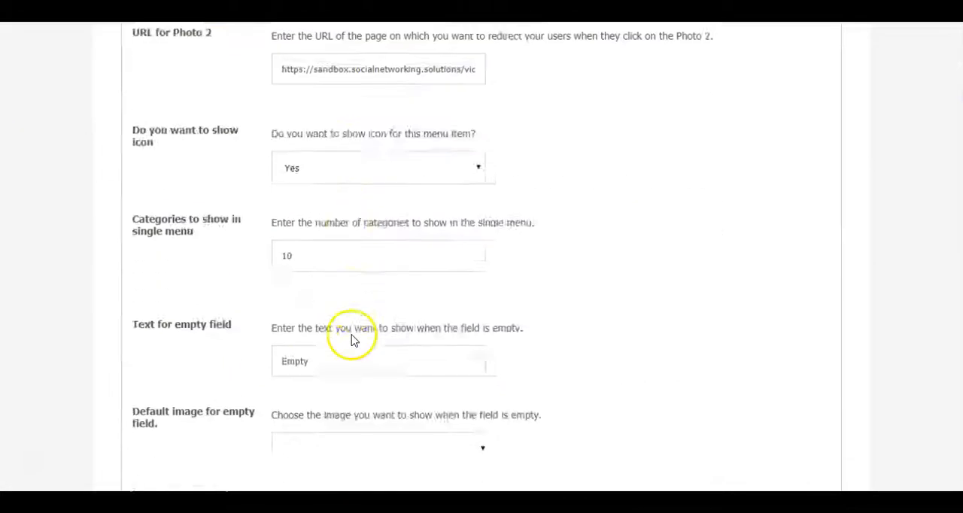
{"action": "left_click", "coordinate": [349, 343]}
{"action": "left_click", "coordinate": [343, 406]}
{"action": "left_click", "coordinate": [158, 419]}
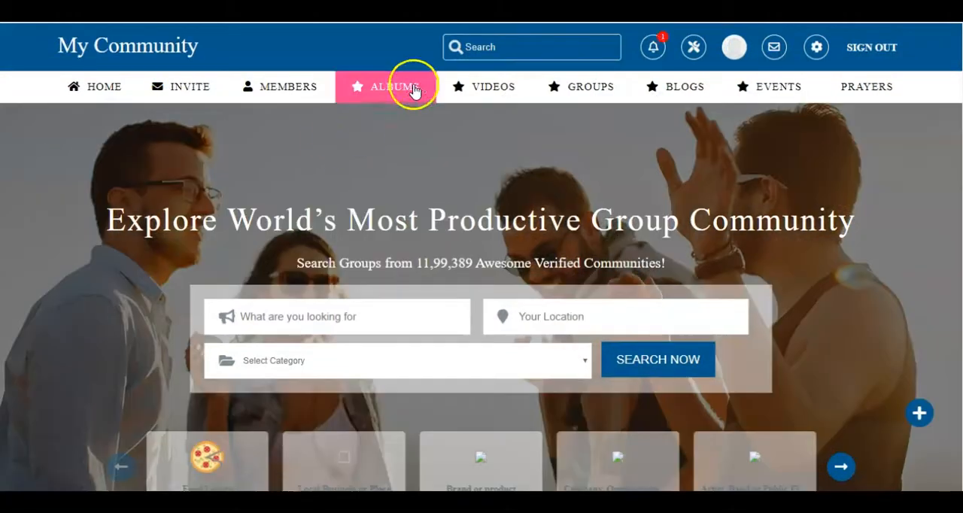
{"action": "mouse_move", "coordinate": [395, 88]}
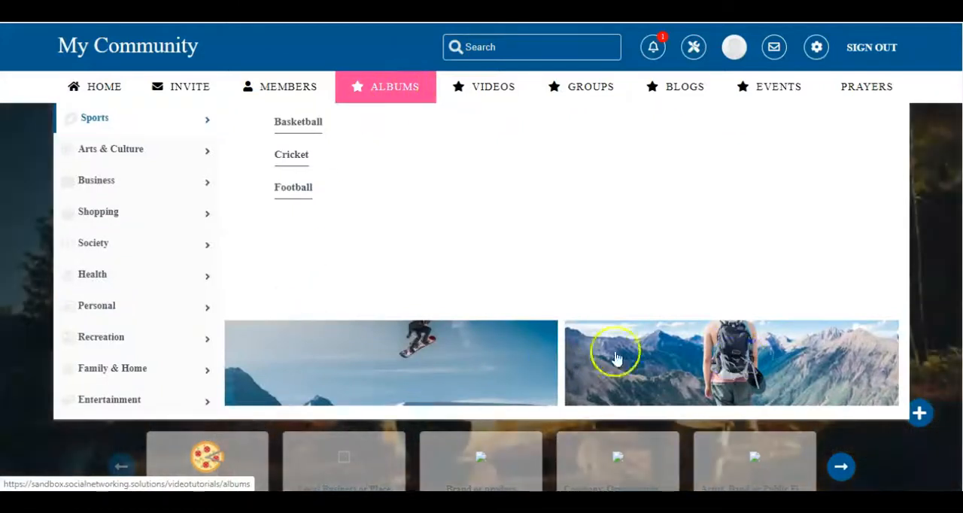
{"action": "mouse_move", "coordinate": [112, 150]}
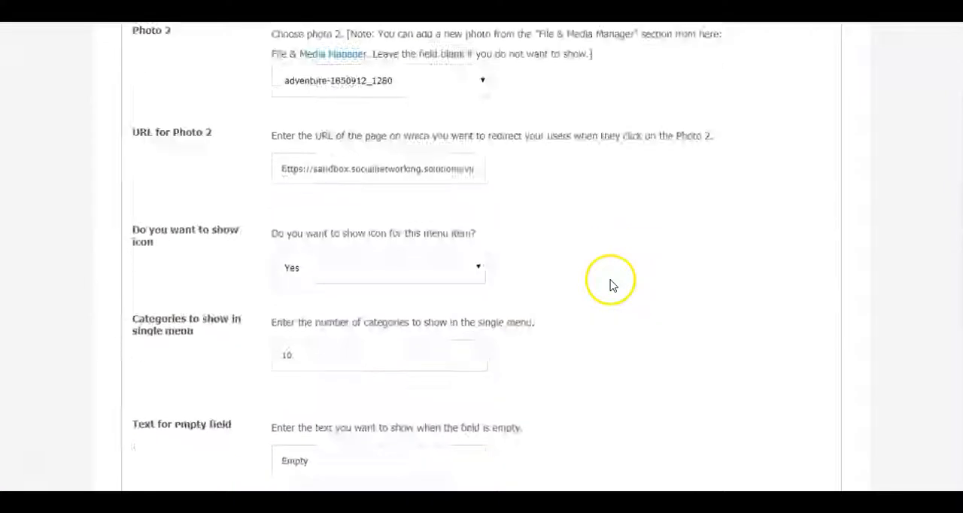
{"action": "scroll", "coordinate": [612, 286], "scroll_direction": "down", "scroll_amount": 3}
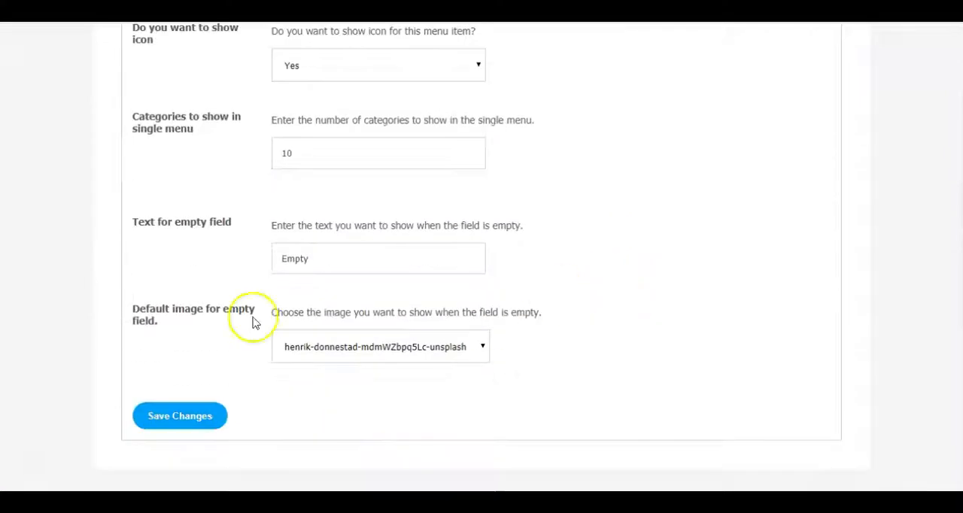
{"action": "left_click", "coordinate": [444, 346]}
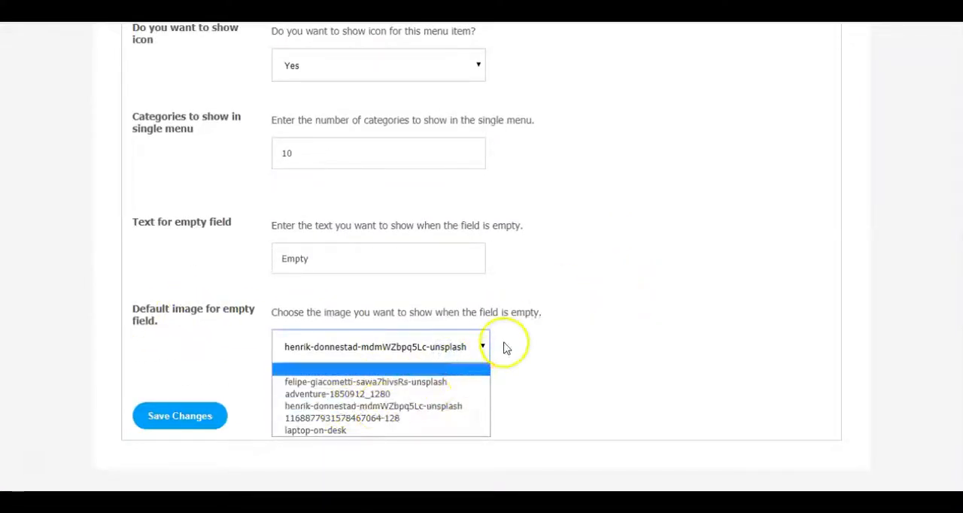
{"action": "left_click", "coordinate": [470, 343]}
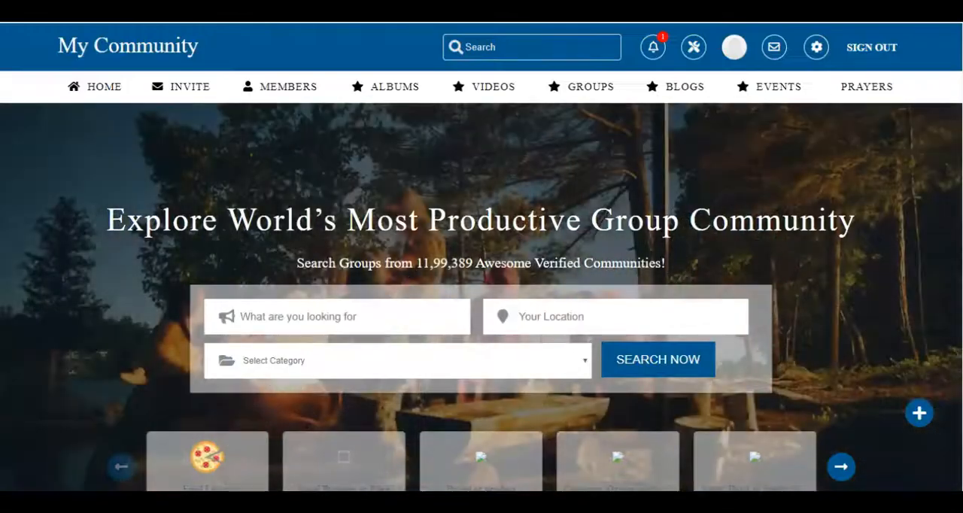
{"action": "mouse_move", "coordinate": [398, 80]}
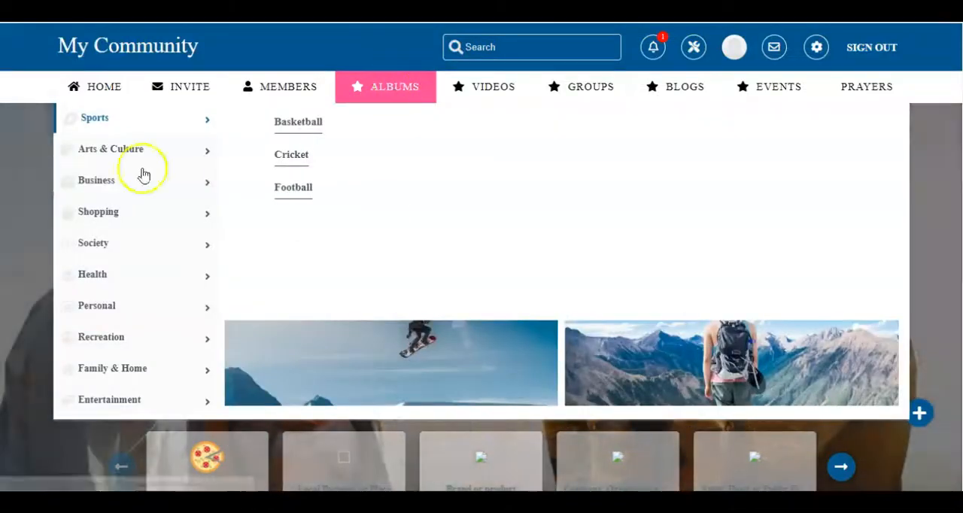
{"action": "mouse_move", "coordinate": [105, 155]}
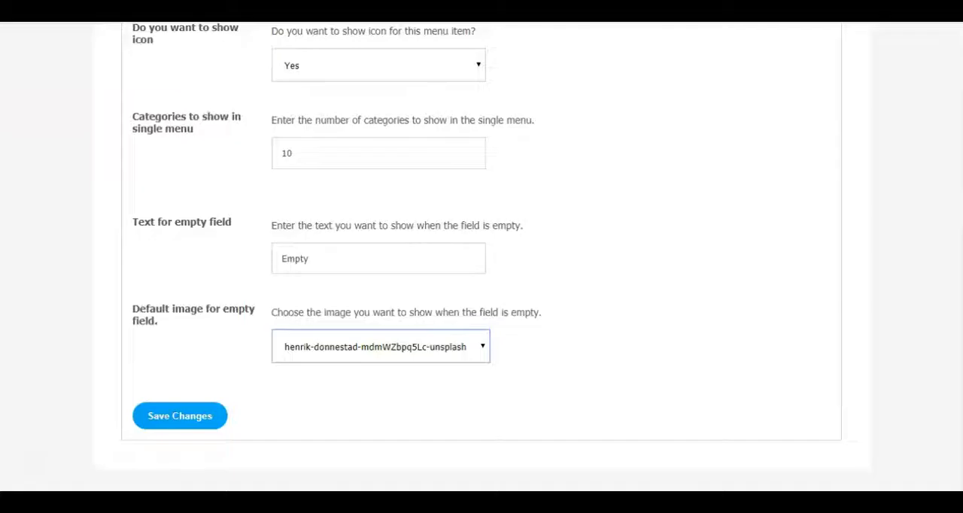
{"action": "left_click", "coordinate": [439, 336]}
{"action": "left_click", "coordinate": [377, 419]}
{"action": "left_click", "coordinate": [211, 419]}
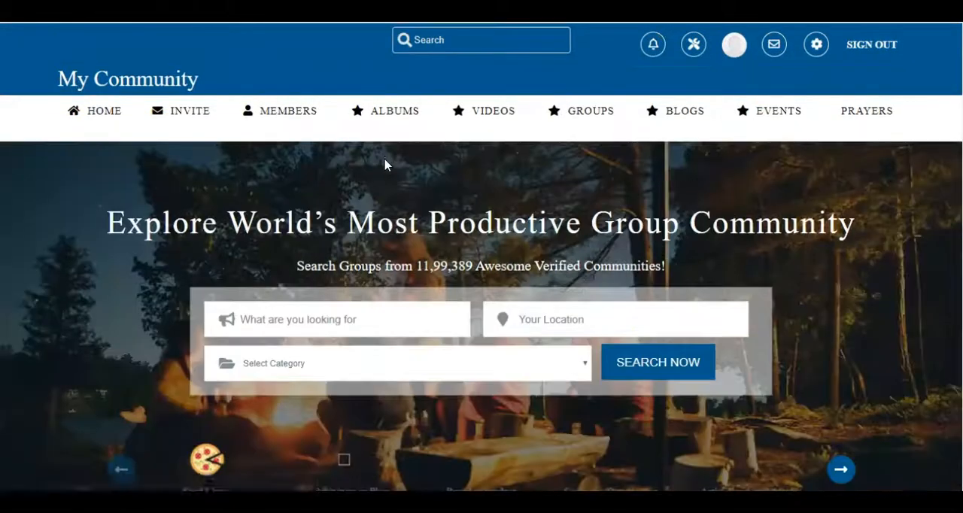
- Check the subcategory areas in the community site's Albums drop-down, follow its snowboarder photo and look over the linked page
{"action": "left_click", "coordinate": [391, 88]}
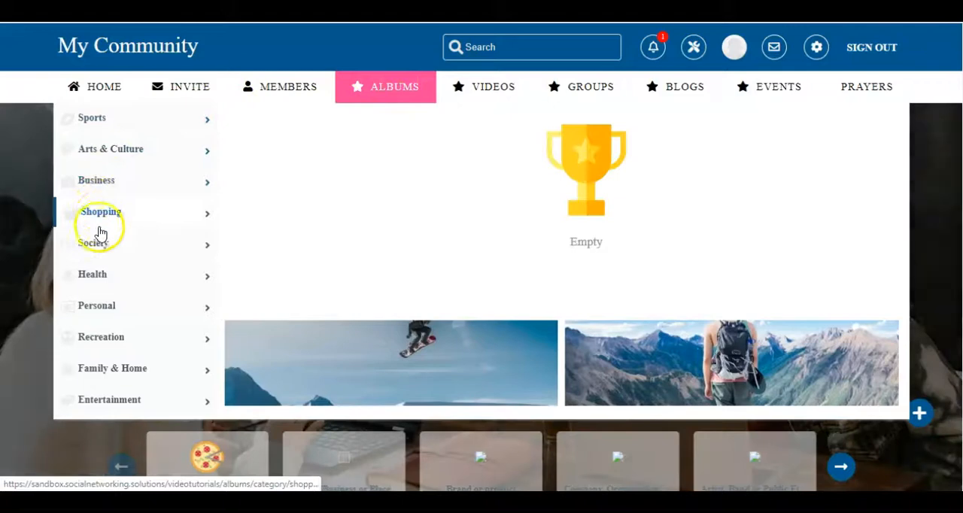
{"action": "mouse_move", "coordinate": [98, 290]}
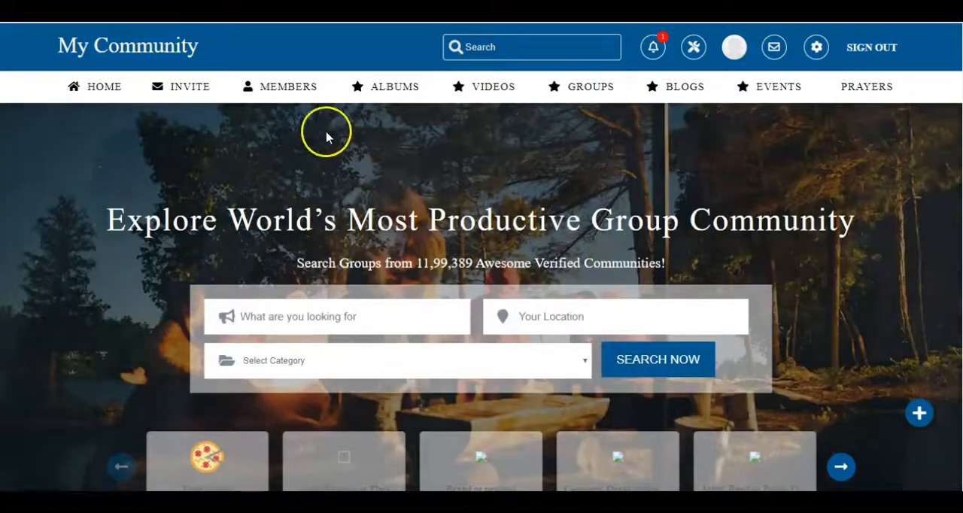
{"action": "mouse_move", "coordinate": [369, 97]}
{"action": "left_click", "coordinate": [373, 353]}
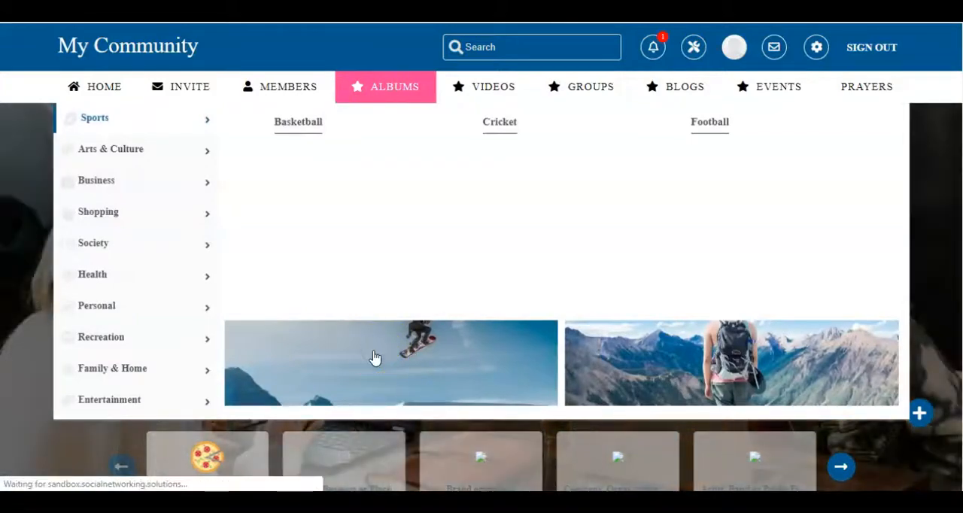
{"action": "scroll", "coordinate": [380, 303], "scroll_direction": "down", "scroll_amount": 3}
{"action": "scroll", "coordinate": [380, 303], "scroll_direction": "down", "scroll_amount": 10}
{"action": "scroll", "coordinate": [379, 303], "scroll_direction": "up", "scroll_amount": 15}
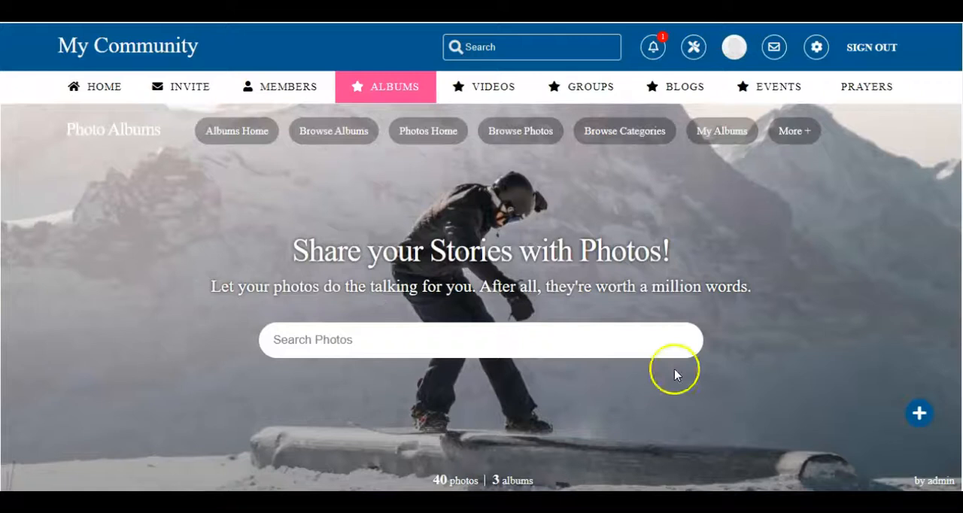
- Return to the community home page, follow the backpacker photo in the Albums drop-down and look over the linked page
{"action": "key", "text": "alt+Left"}
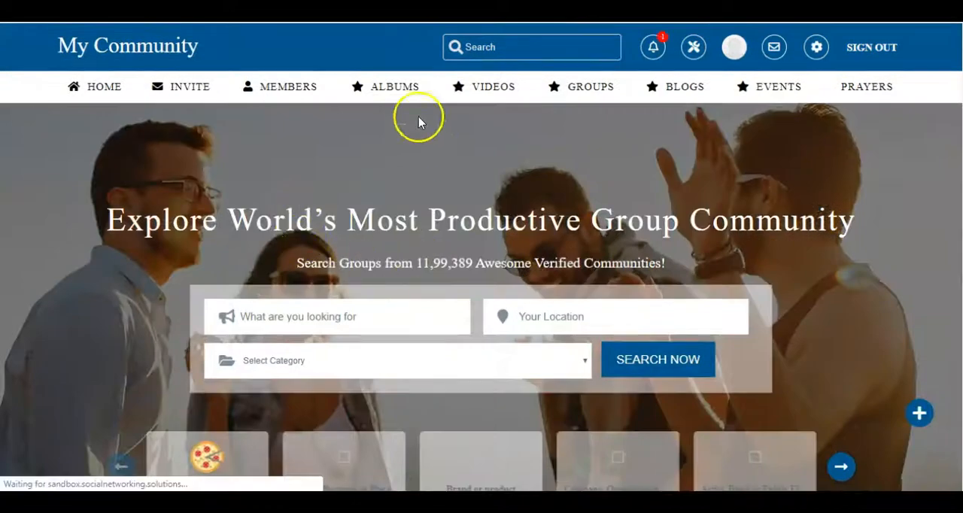
{"action": "mouse_move", "coordinate": [402, 96]}
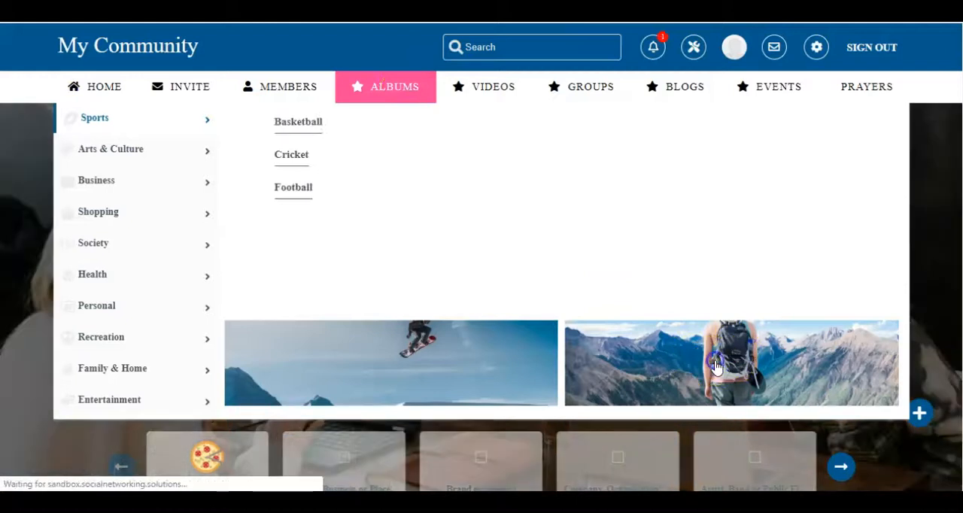
{"action": "left_click", "coordinate": [742, 365]}
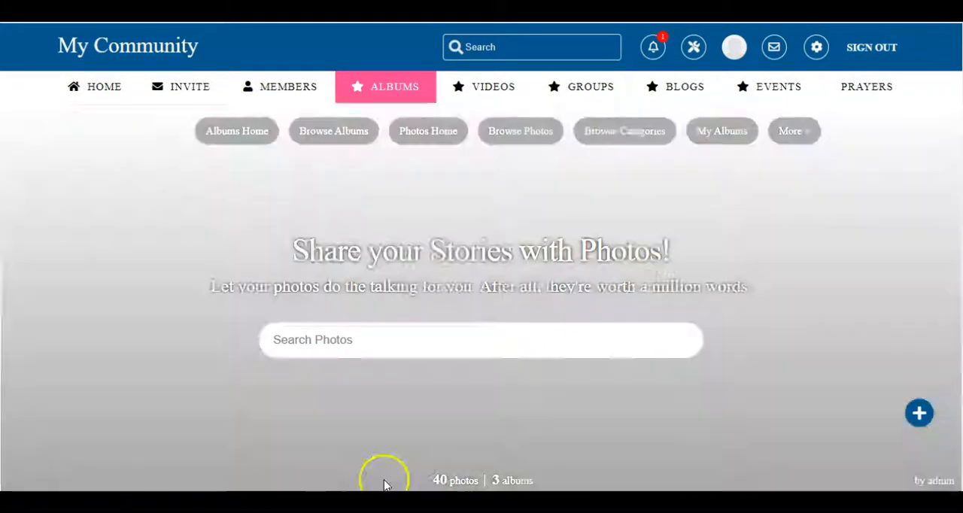
{"action": "scroll", "coordinate": [617, 372], "scroll_direction": "down", "scroll_amount": 15}
{"action": "scroll", "coordinate": [615, 377], "scroll_direction": "up", "scroll_amount": 2}
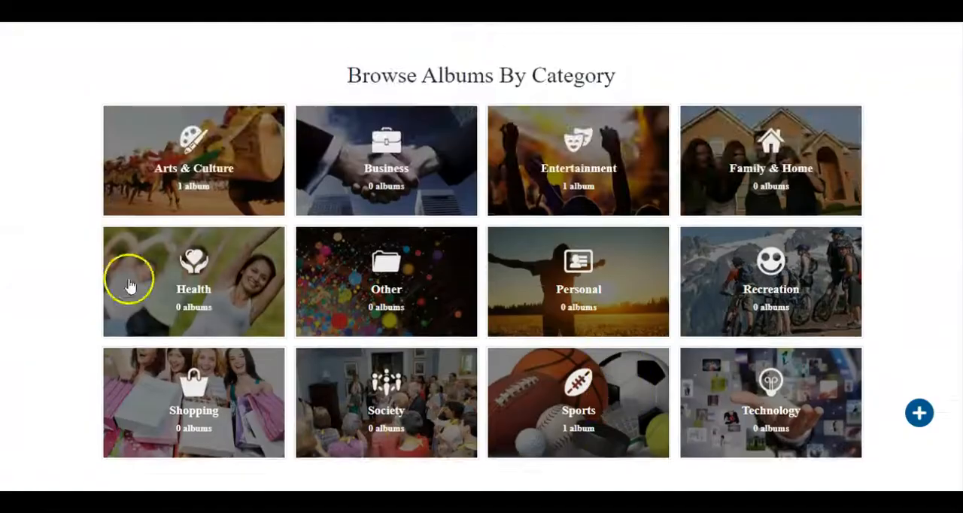
{"action": "left_click", "coordinate": [580, 279]}
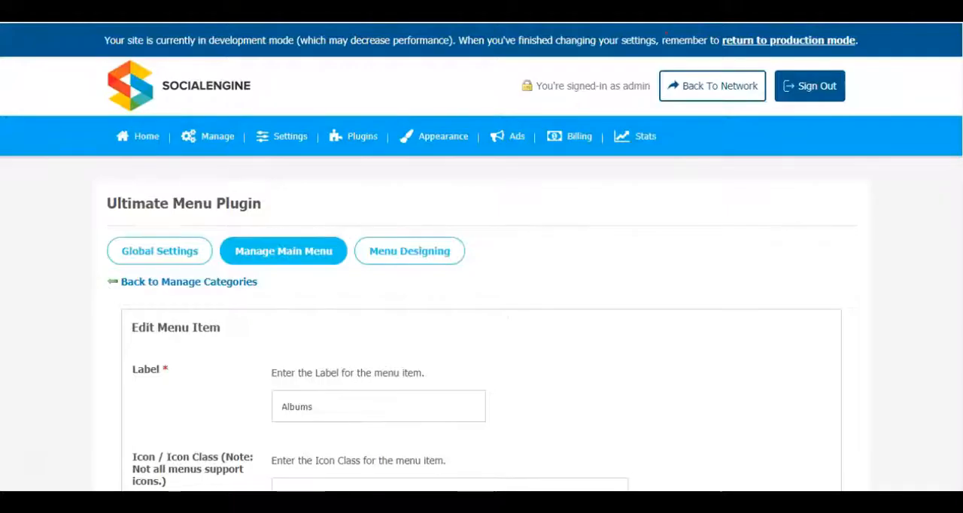
- Choose the Design 16 layout for the Albums menu item, enable categories in the footer and save the changes
{"action": "scroll", "coordinate": [695, 281], "scroll_direction": "down", "scroll_amount": 15}
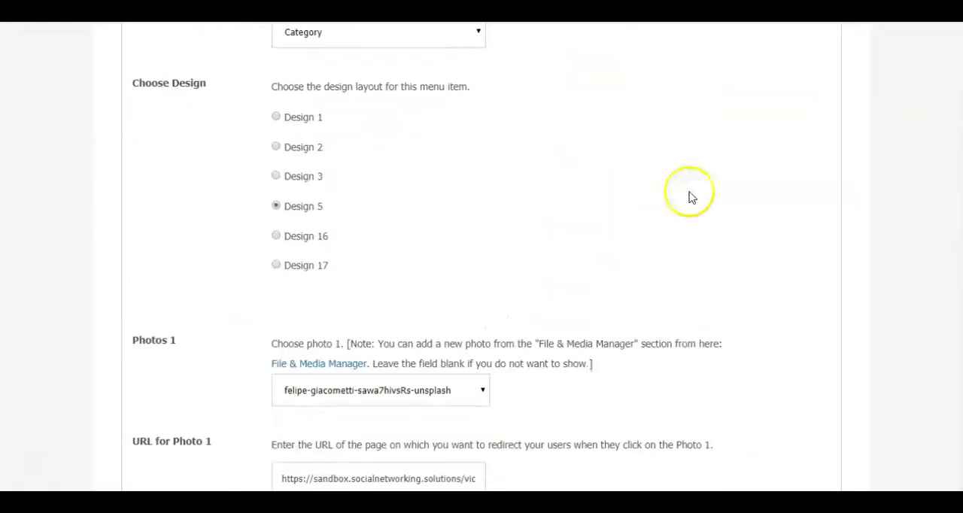
{"action": "scroll", "coordinate": [677, 170], "scroll_direction": "up", "scroll_amount": 5}
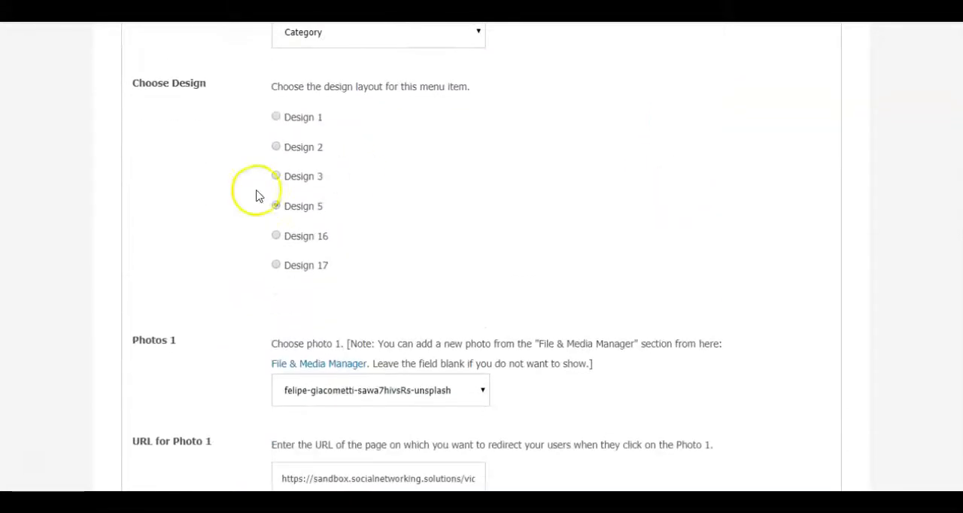
{"action": "left_click", "coordinate": [276, 236]}
{"action": "scroll", "coordinate": [561, 202], "scroll_direction": "down", "scroll_amount": 3}
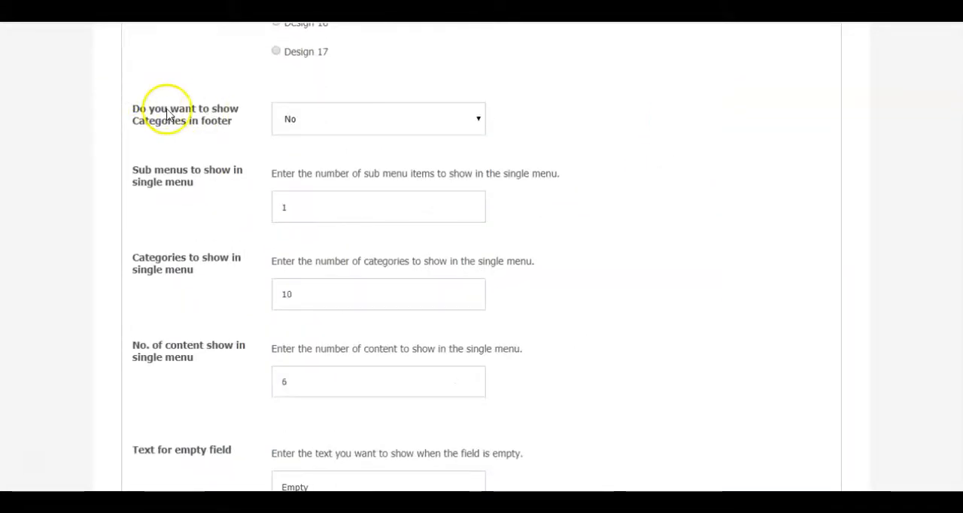
{"action": "left_click", "coordinate": [352, 121]}
{"action": "left_click", "coordinate": [335, 143]}
{"action": "scroll", "coordinate": [603, 164], "scroll_direction": "down", "scroll_amount": 3}
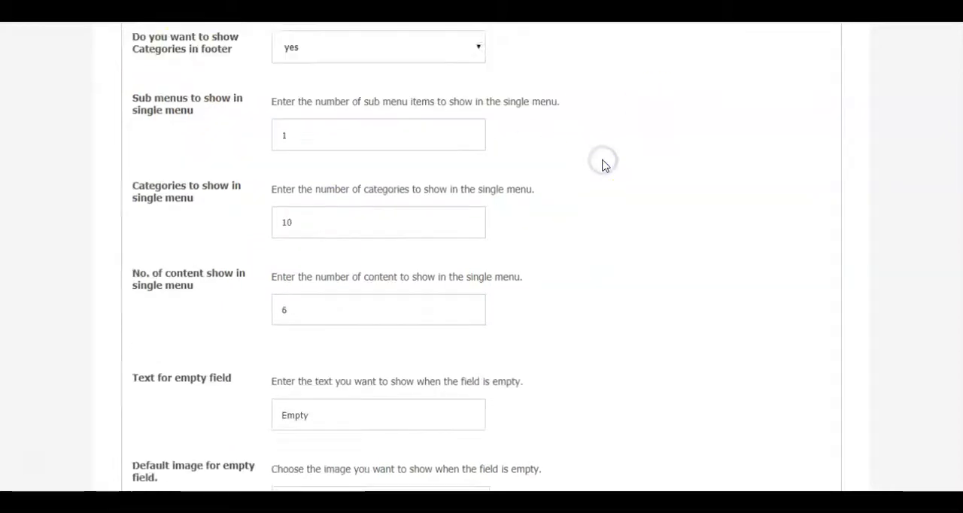
{"action": "left_click", "coordinate": [181, 415]}
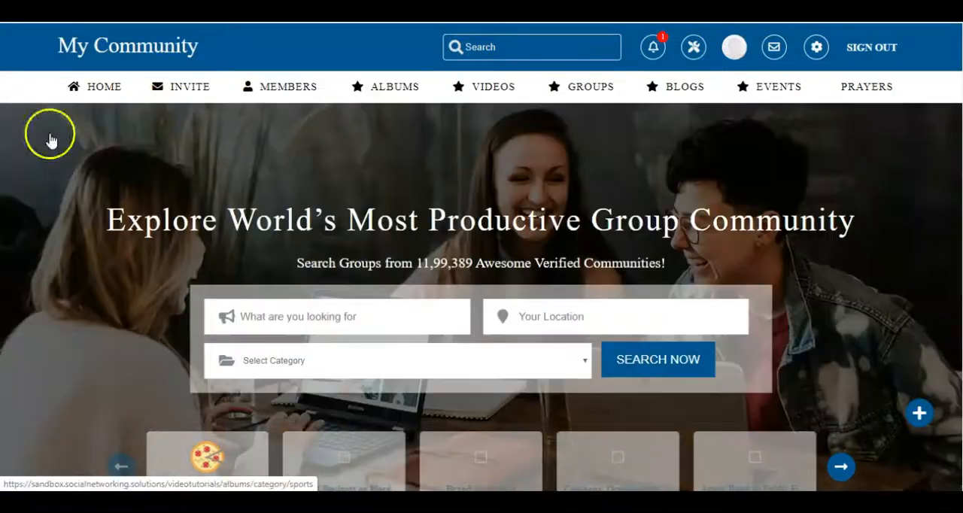
- Reload the community site and examine the Design 16 Albums drop-down across the Society, Health, Family & Home and other category tabs
{"action": "key", "text": "F5"}
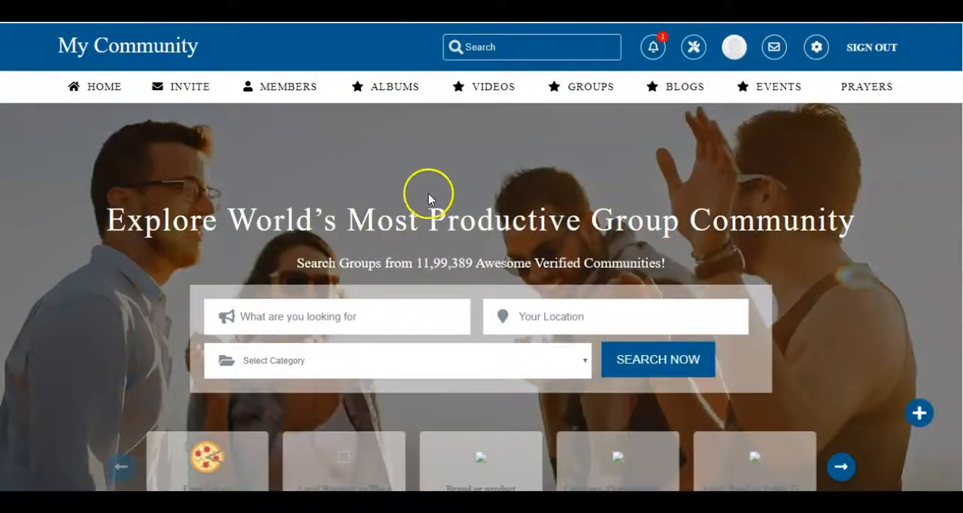
{"action": "mouse_move", "coordinate": [393, 91]}
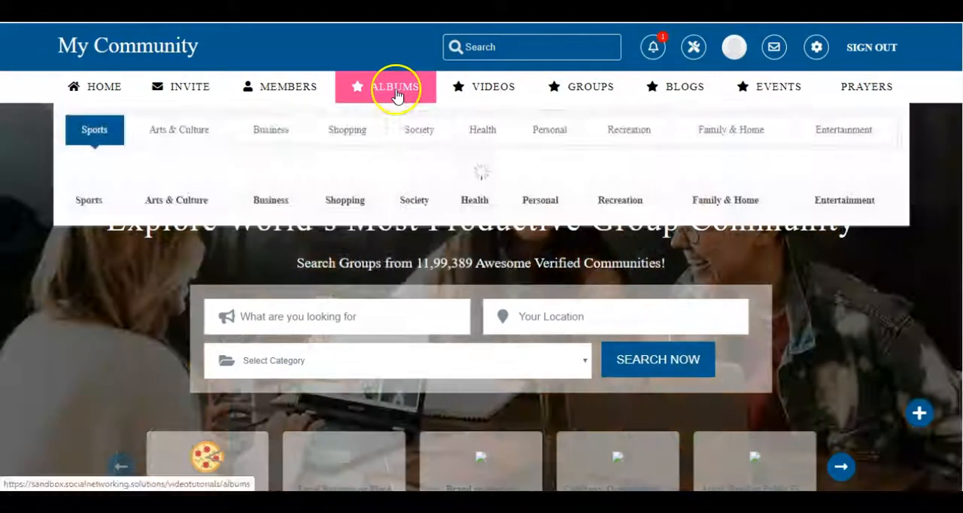
{"action": "mouse_move", "coordinate": [393, 140]}
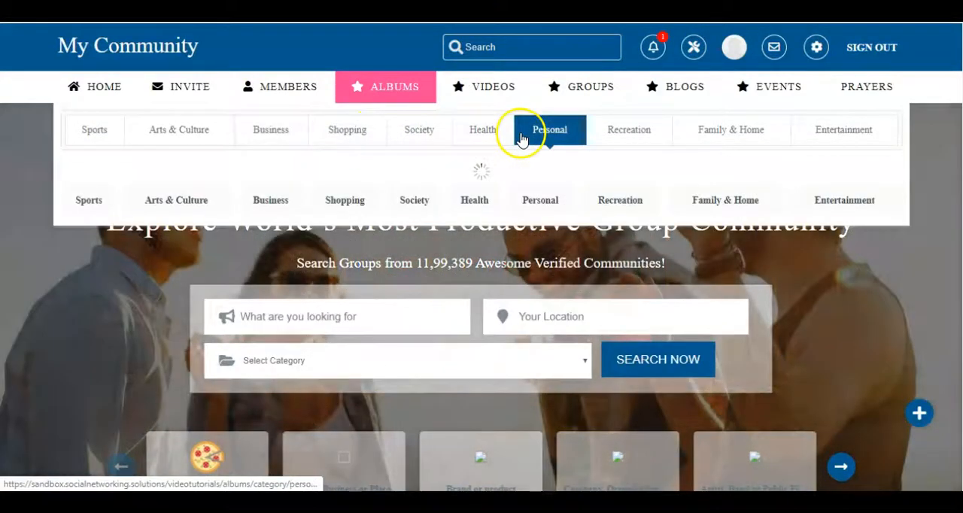
{"action": "mouse_move", "coordinate": [491, 139]}
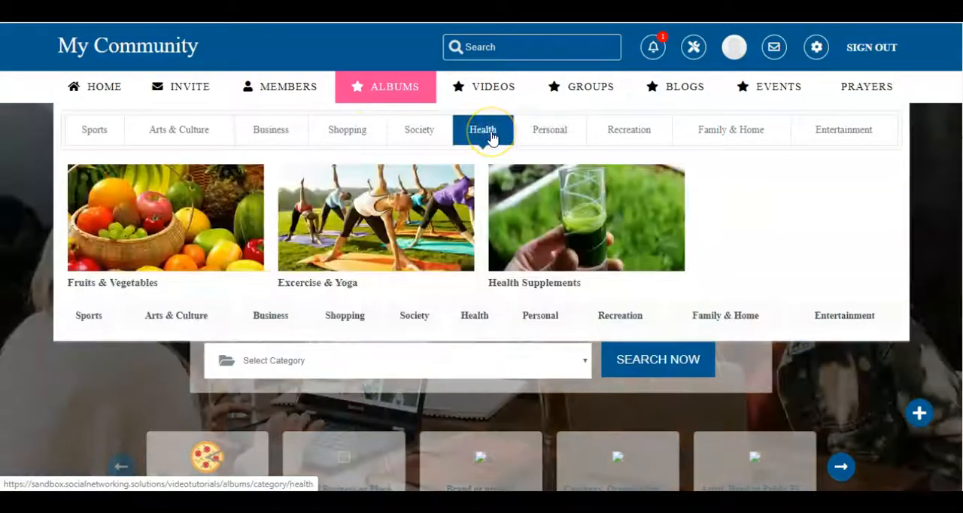
{"action": "mouse_move", "coordinate": [602, 134]}
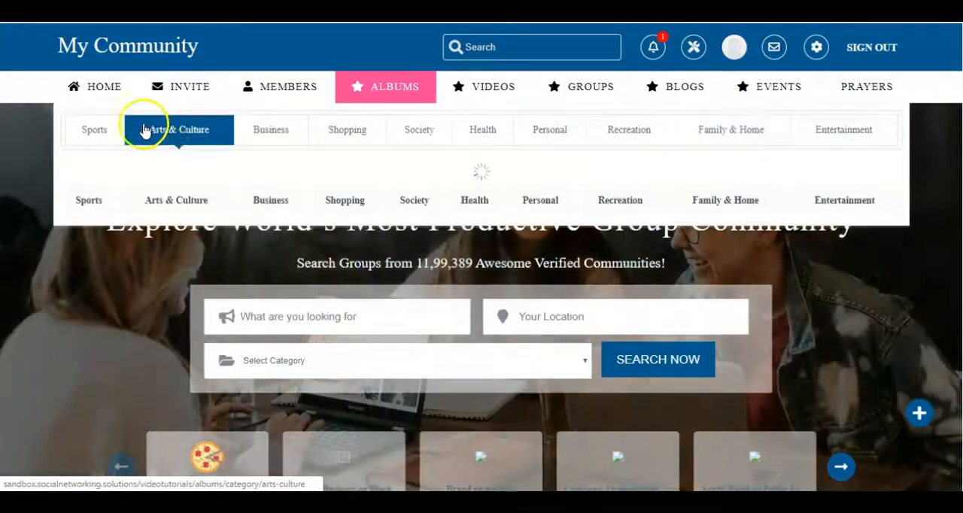
{"action": "mouse_move", "coordinate": [100, 131]}
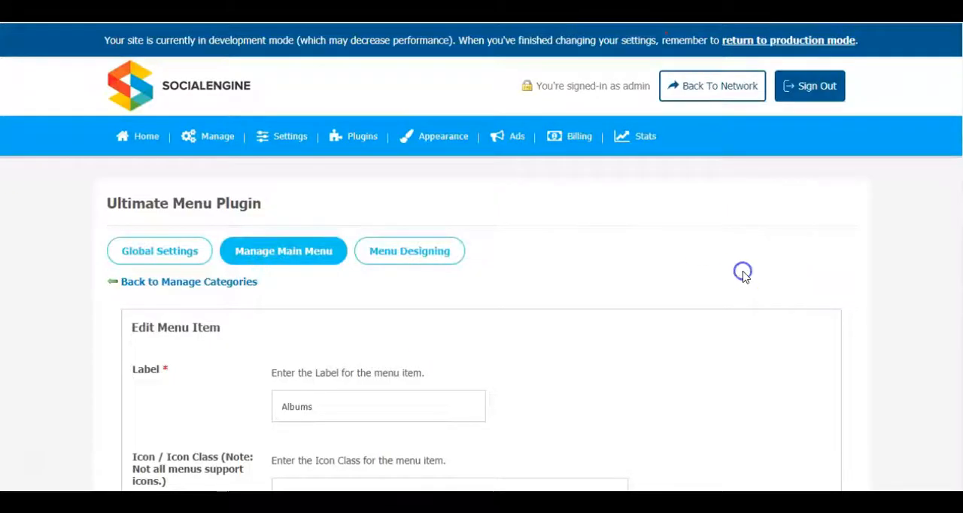
- Choose the Design 17 layout for the Albums menu item, keep icons shown and save the changes
{"action": "scroll", "coordinate": [742, 274], "scroll_direction": "down", "scroll_amount": 5}
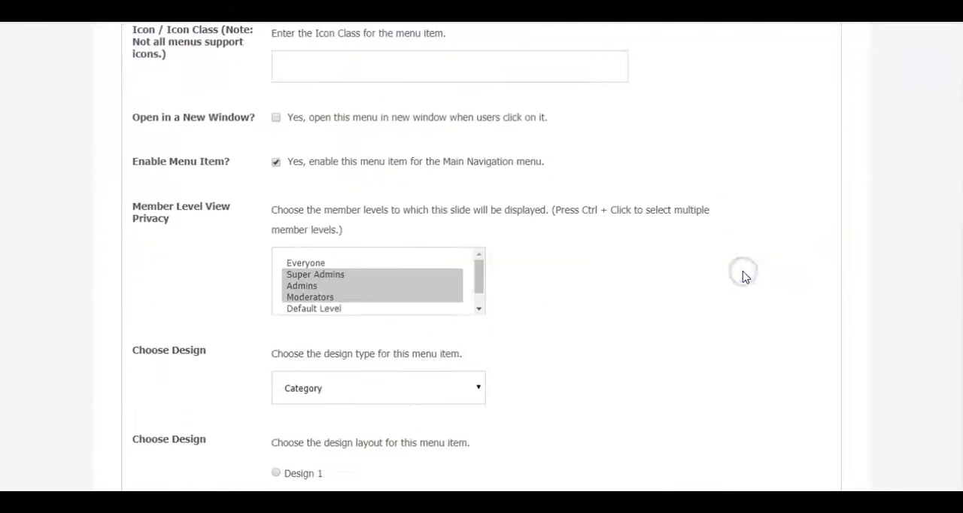
{"action": "scroll", "coordinate": [621, 208], "scroll_direction": "down", "scroll_amount": 5}
{"action": "left_click", "coordinate": [275, 265]}
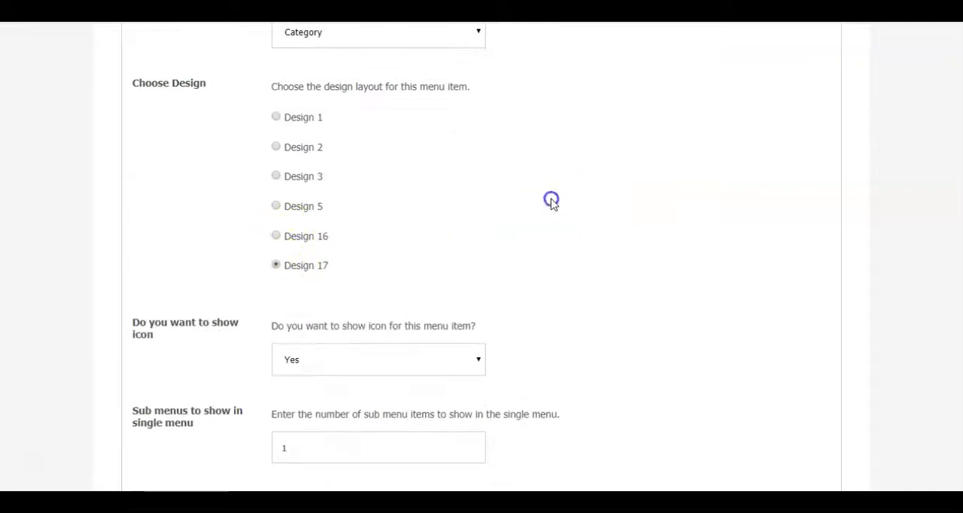
{"action": "scroll", "coordinate": [549, 200], "scroll_direction": "down", "scroll_amount": 2}
{"action": "scroll", "coordinate": [668, 141], "scroll_direction": "down", "scroll_amount": 3}
{"action": "left_click", "coordinate": [213, 413]}
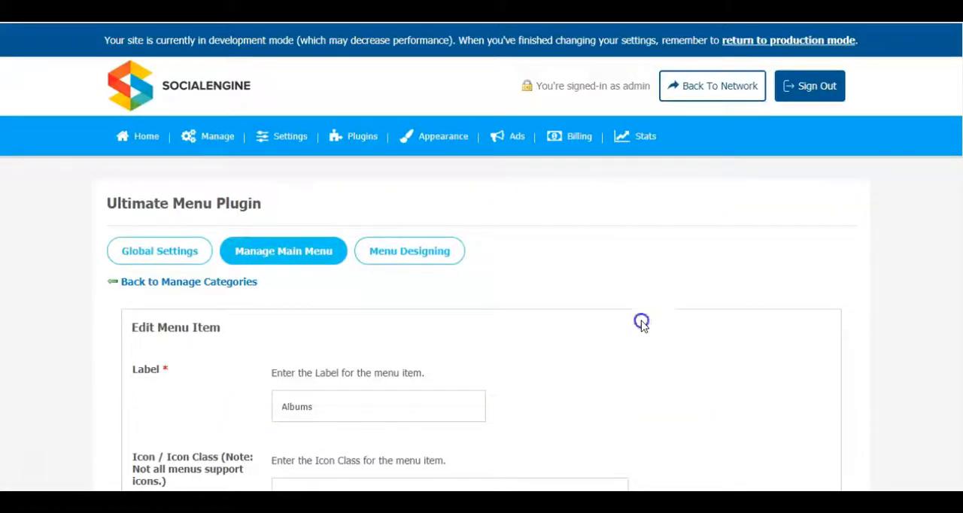
{"action": "scroll", "coordinate": [641, 324], "scroll_direction": "down", "scroll_amount": 12}
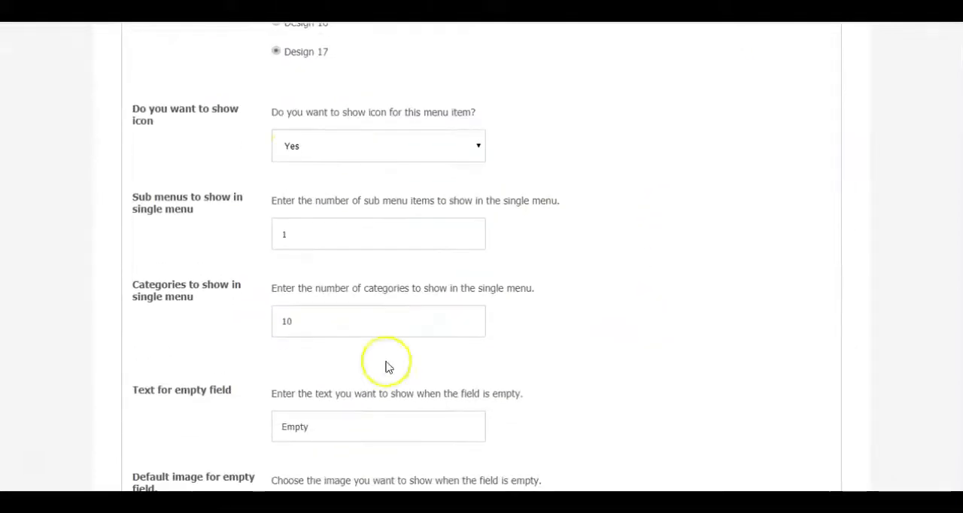
{"action": "scroll", "coordinate": [679, 219], "scroll_direction": "down", "scroll_amount": 3}
{"action": "left_click", "coordinate": [215, 410]}
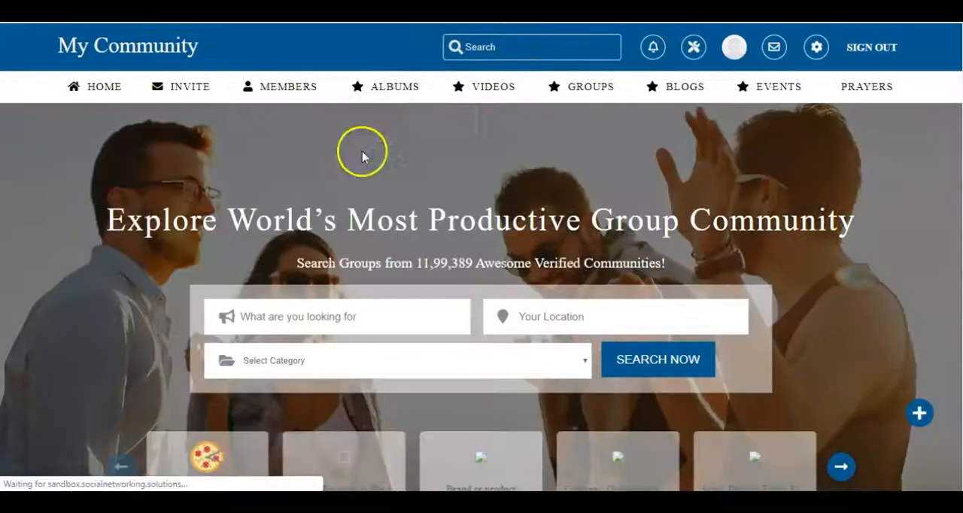
- Check the Design 17 Albums drop-down on the community site
{"action": "mouse_move", "coordinate": [390, 83]}
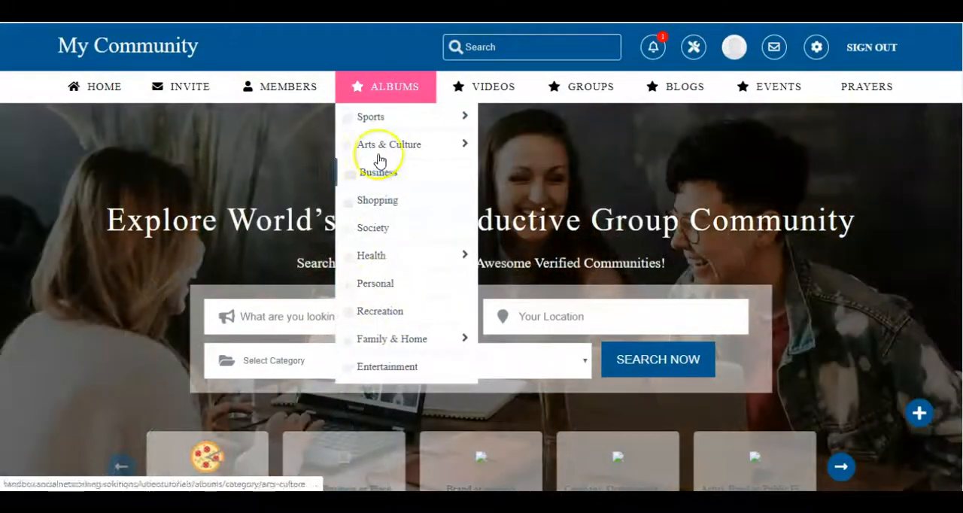
{"action": "mouse_move", "coordinate": [376, 124]}
{"action": "mouse_move", "coordinate": [492, 98]}
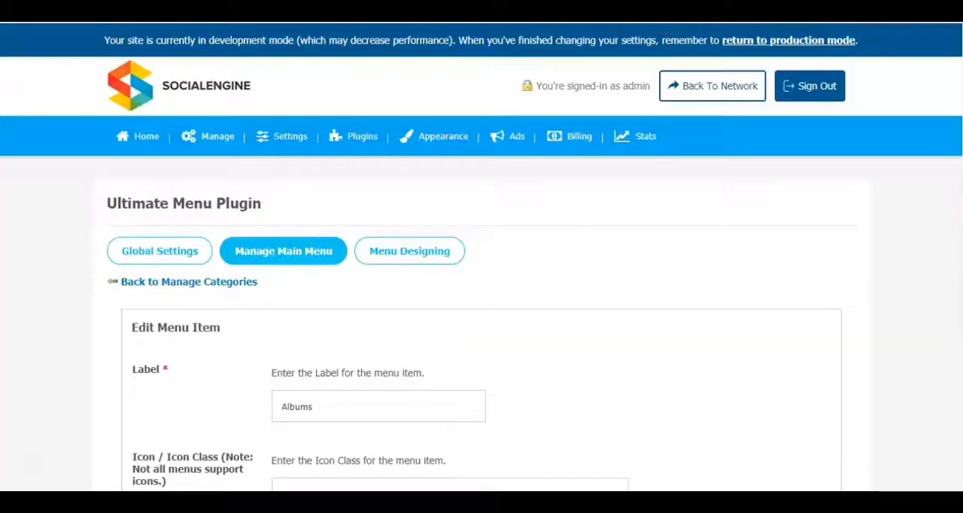
- Set the Albums menu item's design type to Content w-wo category with Design 7, save, and check its drop-down on the community site
{"action": "scroll", "coordinate": [674, 264], "scroll_direction": "down", "scroll_amount": 7}
{"action": "scroll", "coordinate": [657, 285], "scroll_direction": "down", "scroll_amount": 3}
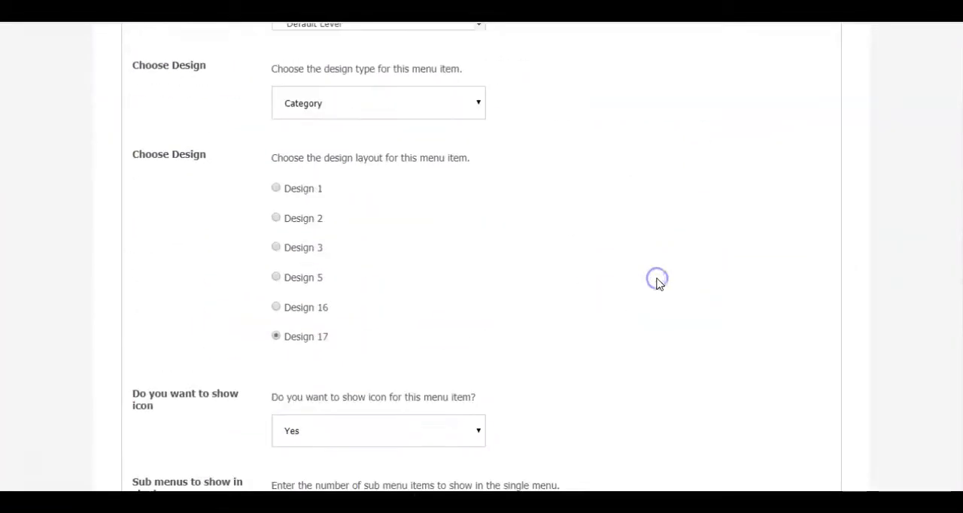
{"action": "scroll", "coordinate": [653, 249], "scroll_direction": "up", "scroll_amount": 3}
{"action": "scroll", "coordinate": [654, 249], "scroll_direction": "down", "scroll_amount": 3}
{"action": "left_click", "coordinate": [416, 105]}
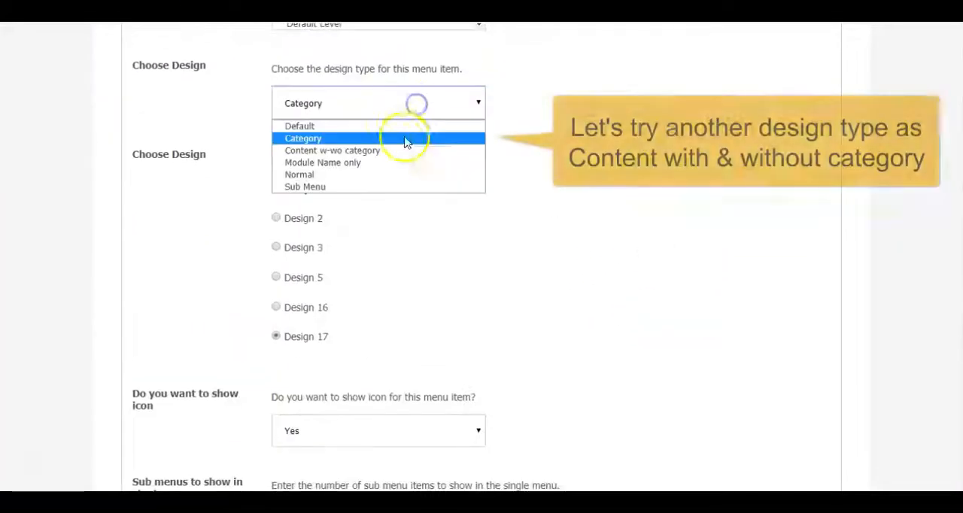
{"action": "left_click", "coordinate": [346, 150]}
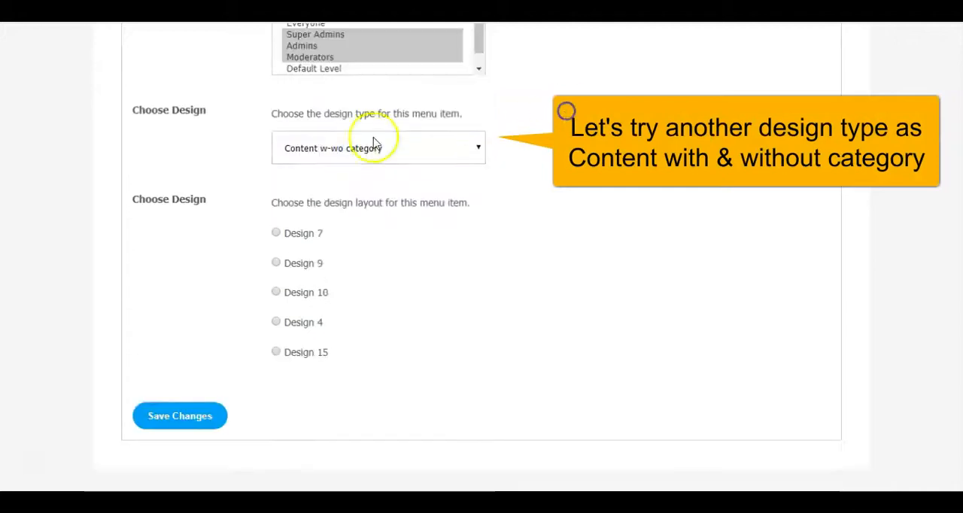
{"action": "left_click", "coordinate": [276, 233]}
{"action": "scroll", "coordinate": [556, 248], "scroll_direction": "down", "scroll_amount": 1}
{"action": "scroll", "coordinate": [556, 249], "scroll_direction": "down", "scroll_amount": 5}
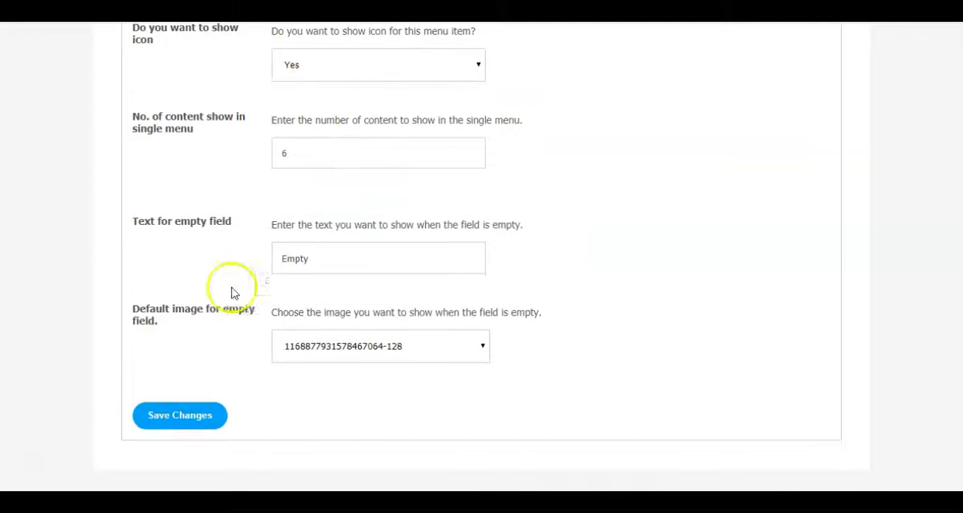
{"action": "scroll", "coordinate": [659, 166], "scroll_direction": "up", "scroll_amount": 10}
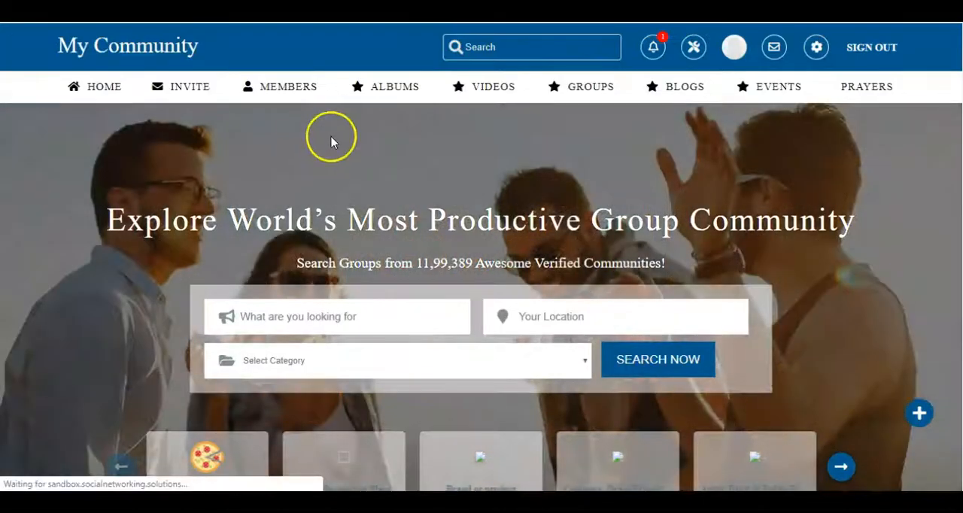
{"action": "mouse_move", "coordinate": [380, 89]}
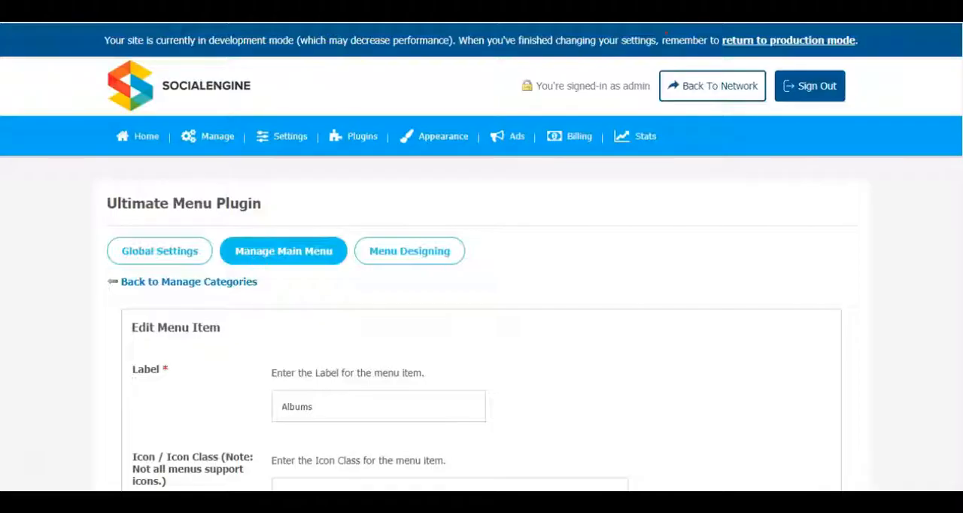
- Choose the Design 9 layout for the Albums menu item, save the changes and check the drop-down on the community site
{"action": "scroll", "coordinate": [796, 354], "scroll_direction": "down", "scroll_amount": 10}
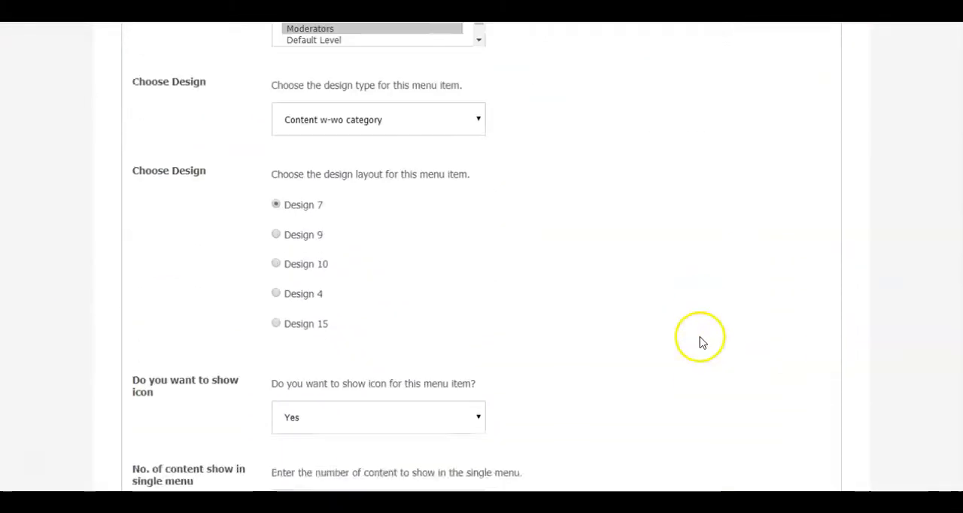
{"action": "left_click", "coordinate": [276, 219]}
{"action": "scroll", "coordinate": [369, 206], "scroll_direction": "down", "scroll_amount": 3}
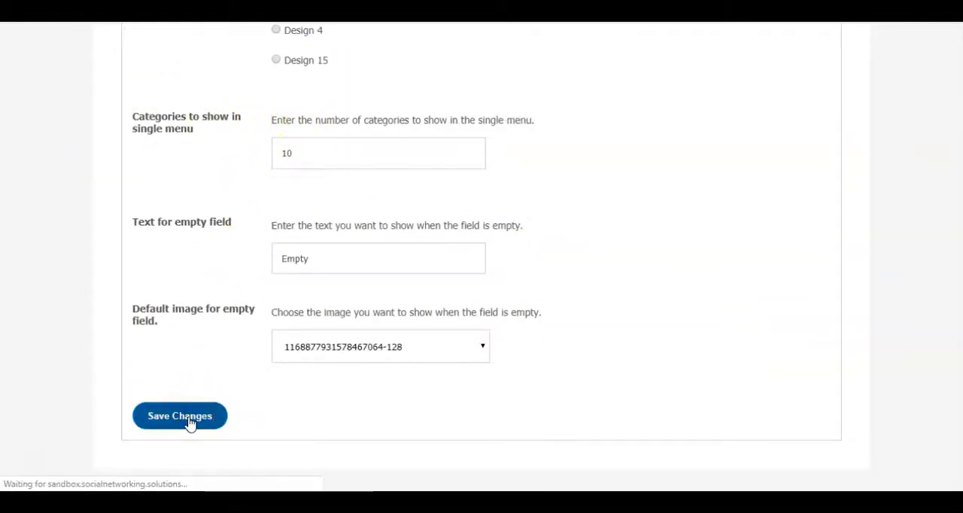
{"action": "scroll", "coordinate": [670, 324], "scroll_direction": "down", "scroll_amount": 7}
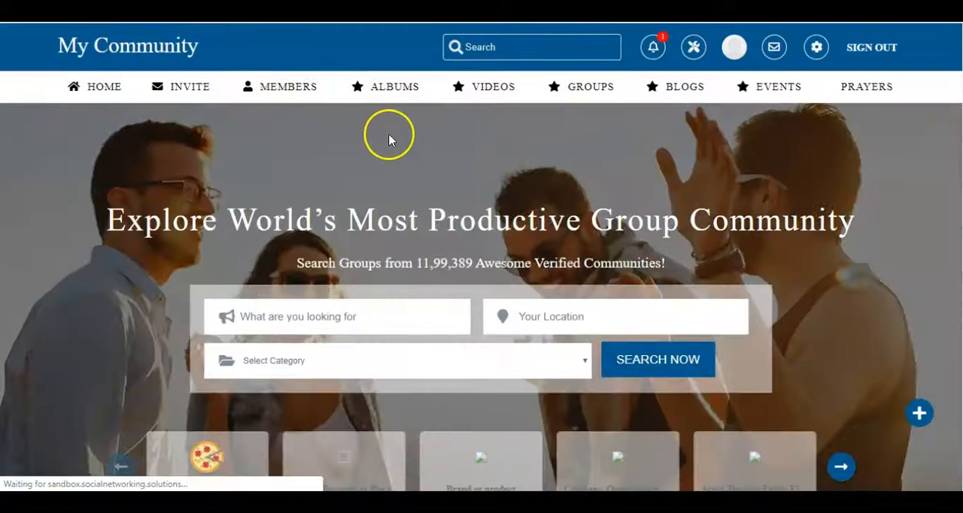
{"action": "mouse_move", "coordinate": [394, 90]}
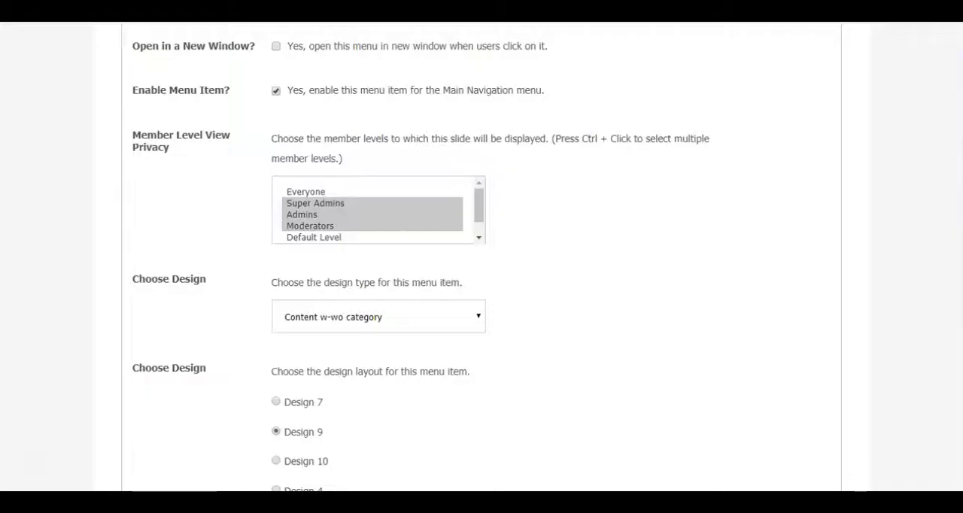
- Choose the Design 10 layout for the Albums menu item, keep categories shown in the footer and save the changes
{"action": "scroll", "coordinate": [667, 261], "scroll_direction": "down", "scroll_amount": 3}
{"action": "left_click", "coordinate": [276, 246]}
{"action": "scroll", "coordinate": [591, 231], "scroll_direction": "down", "scroll_amount": 4}
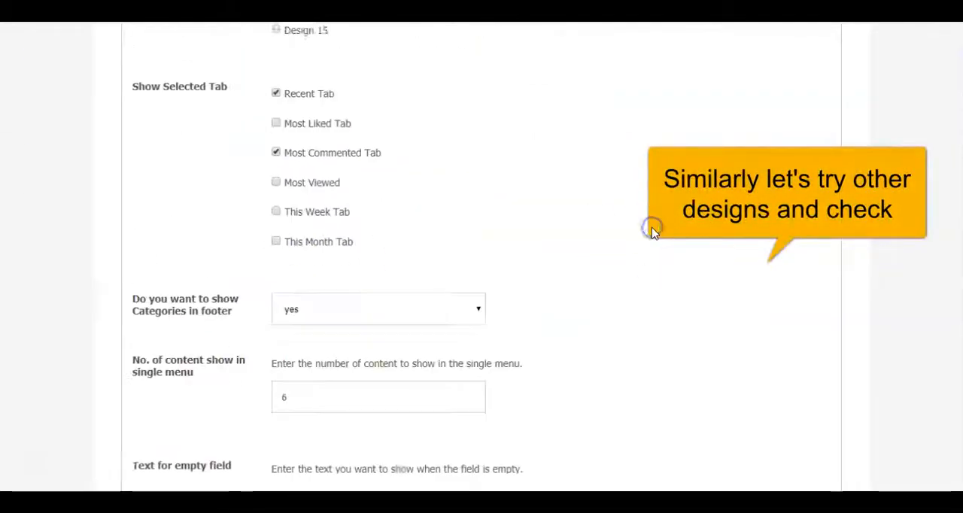
{"action": "scroll", "coordinate": [653, 232], "scroll_direction": "down", "scroll_amount": 3}
{"action": "left_click", "coordinate": [173, 421]}
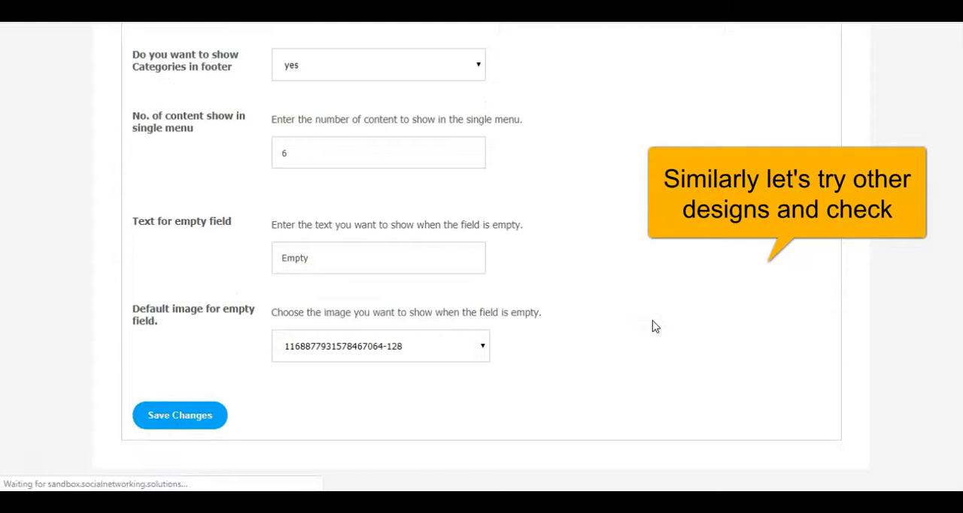
{"action": "scroll", "coordinate": [662, 312], "scroll_direction": "down", "scroll_amount": 6}
{"action": "scroll", "coordinate": [307, 261], "scroll_direction": "down", "scroll_amount": 5}
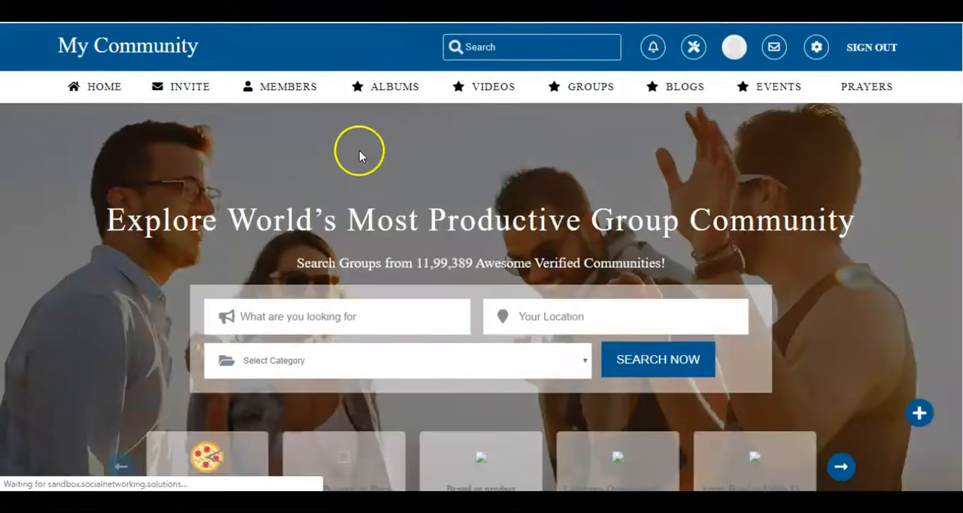
- Compare the Recent and Most commented tabs in the Design 10 Albums drop-down on the community site
{"action": "mouse_move", "coordinate": [392, 92]}
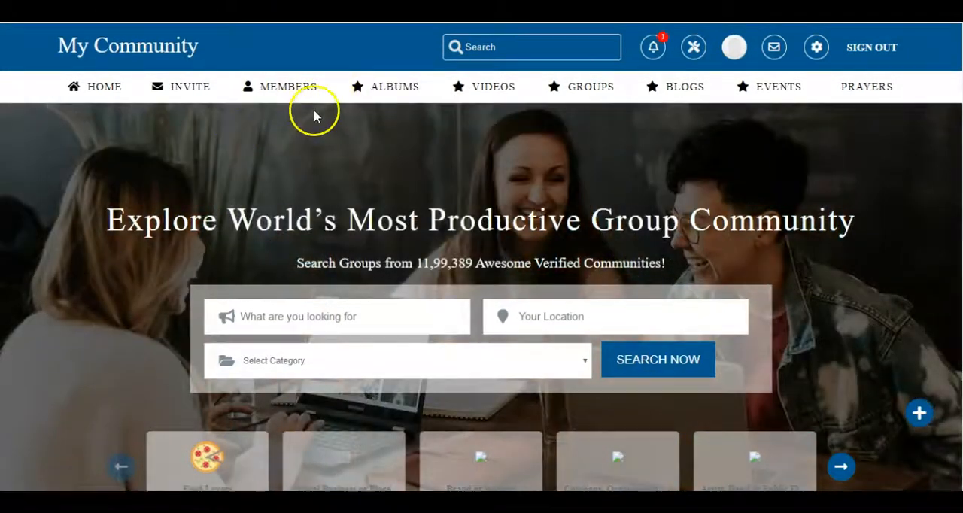
{"action": "mouse_move", "coordinate": [369, 104]}
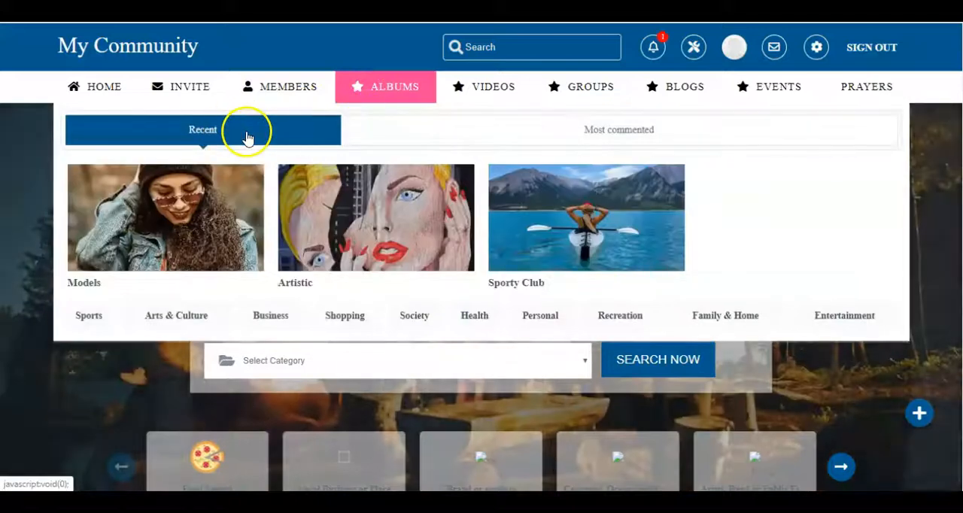
{"action": "left_click", "coordinate": [360, 144]}
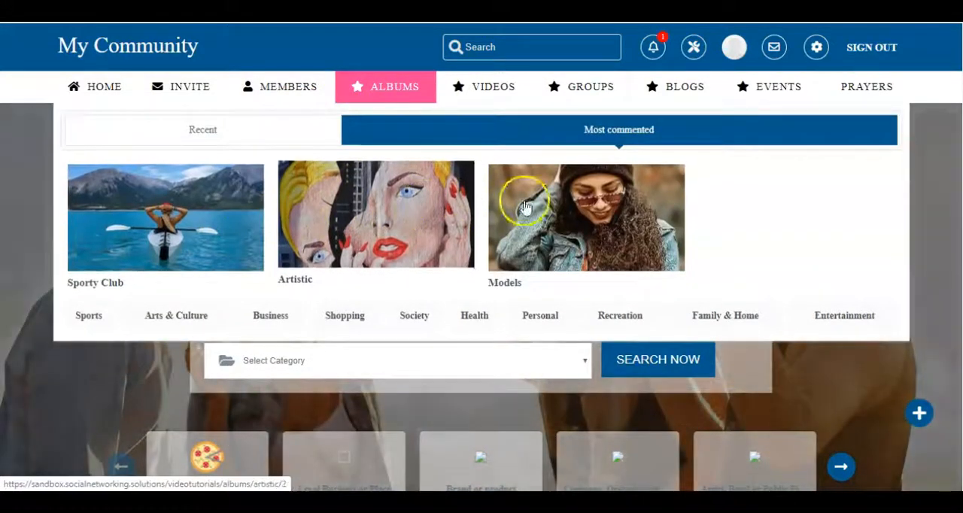
{"action": "left_click", "coordinate": [241, 143]}
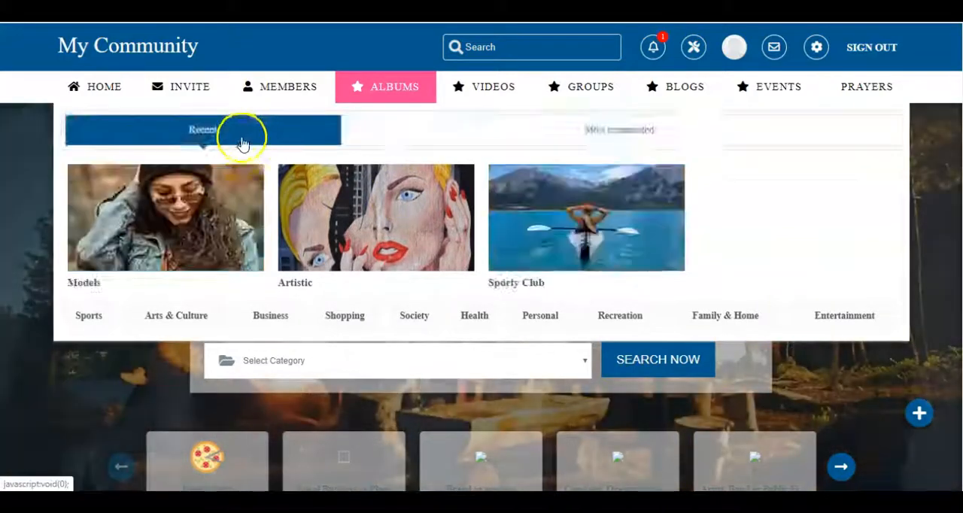
{"action": "left_click", "coordinate": [452, 129]}
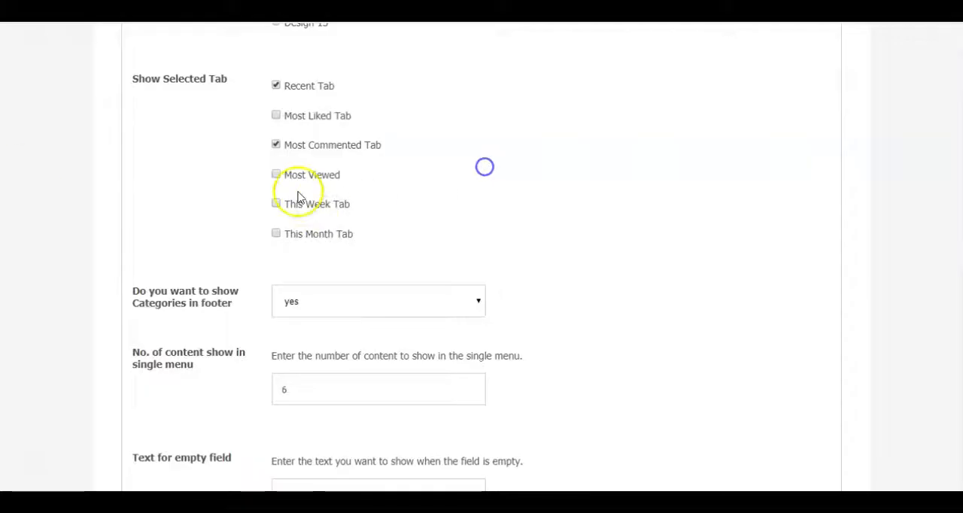
- Enable the Most Viewed and This Week tabs for the Albums menu item, save, and check them in the site's Albums drop-down
{"action": "left_click", "coordinate": [275, 203]}
{"action": "scroll", "coordinate": [322, 144], "scroll_direction": "down", "scroll_amount": 3}
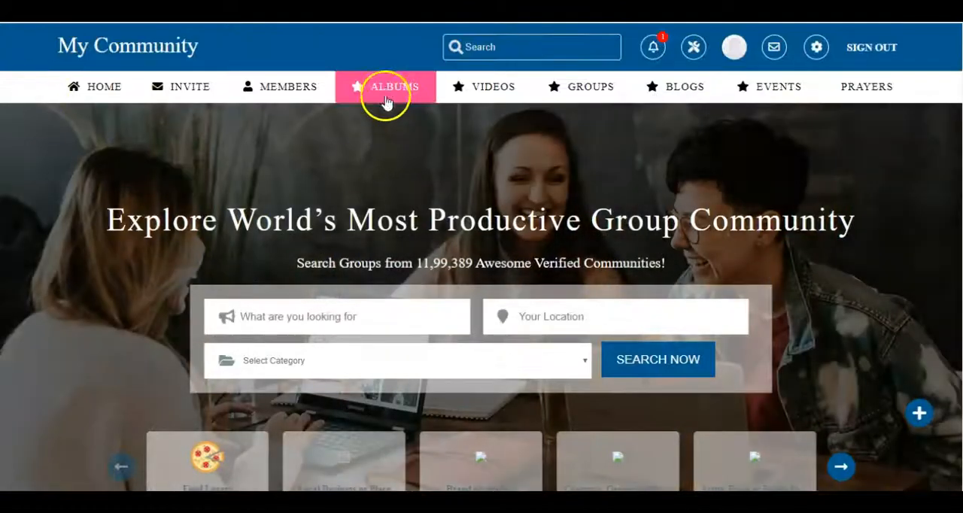
{"action": "mouse_move", "coordinate": [361, 103]}
{"action": "left_click", "coordinate": [539, 140]}
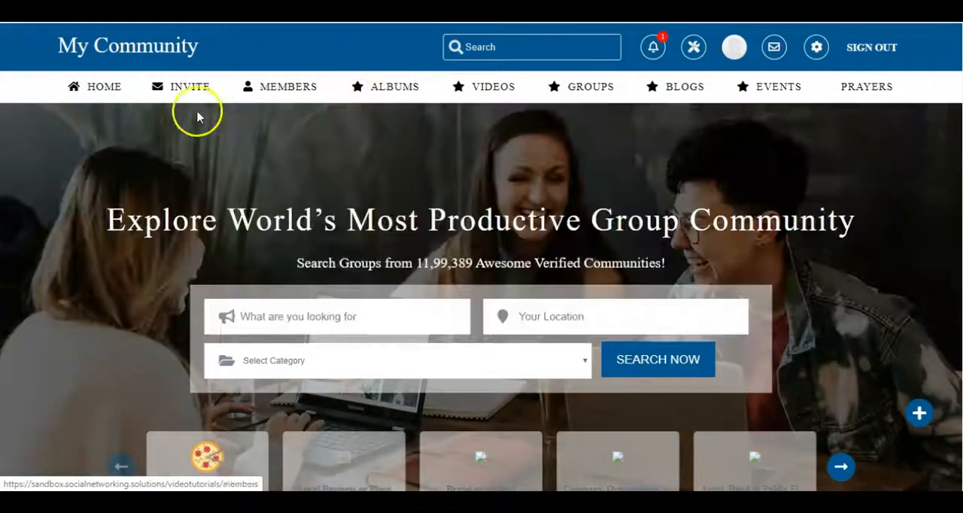
{"action": "mouse_move", "coordinate": [381, 88]}
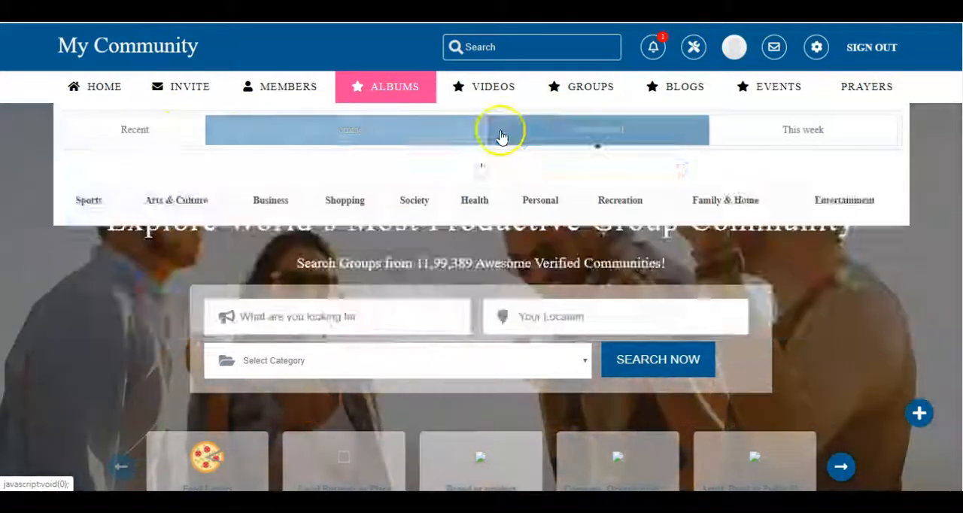
{"action": "mouse_move", "coordinate": [575, 136]}
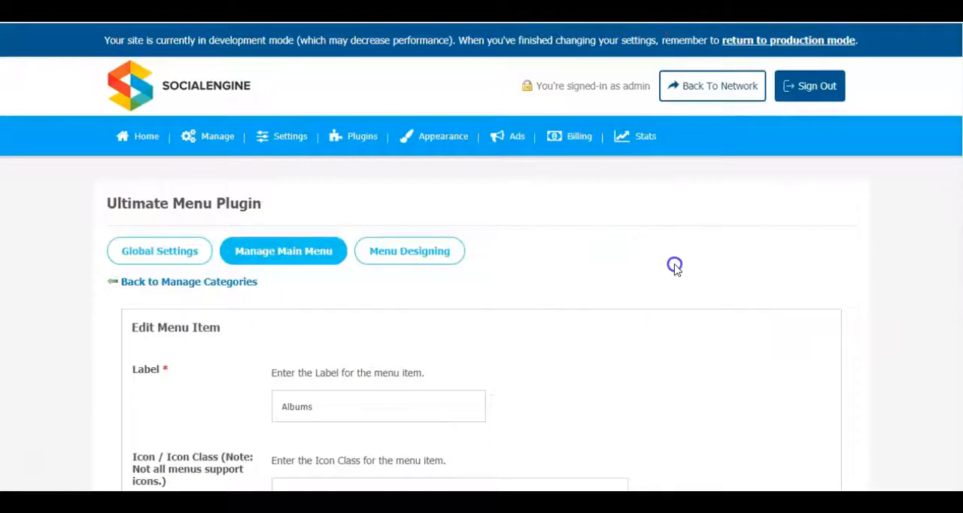
- Choose the Design 4 layout for the Albums menu item, keep the icon shown and save the changes
{"action": "scroll", "coordinate": [673, 267], "scroll_direction": "down", "scroll_amount": 15}
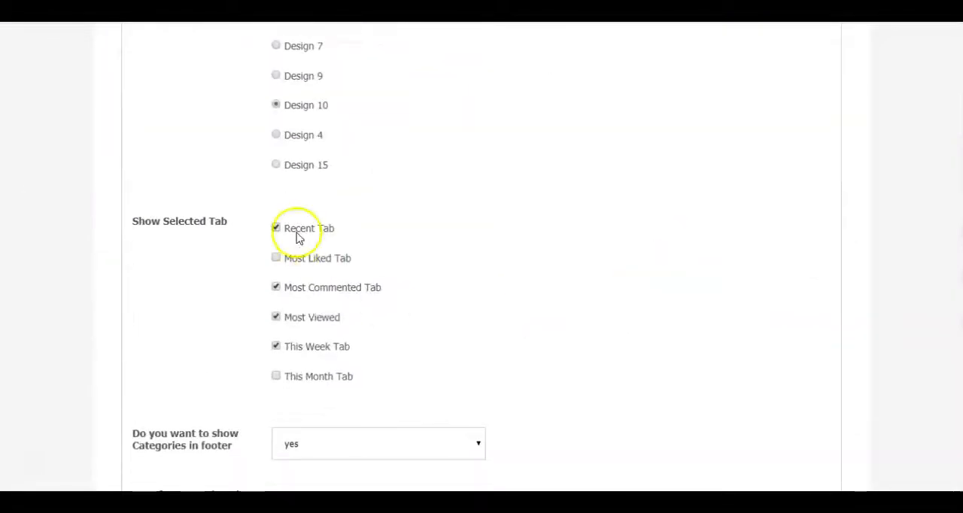
{"action": "scroll", "coordinate": [626, 222], "scroll_direction": "down", "scroll_amount": 5}
{"action": "scroll", "coordinate": [357, 404], "scroll_direction": "up", "scroll_amount": 7}
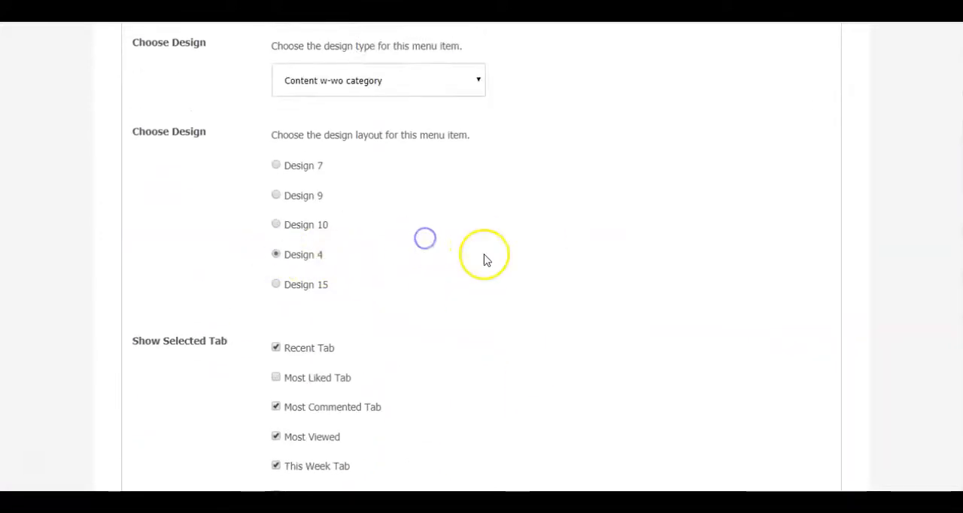
{"action": "scroll", "coordinate": [475, 250], "scroll_direction": "down", "scroll_amount": 2}
{"action": "scroll", "coordinate": [484, 215], "scroll_direction": "down", "scroll_amount": 5}
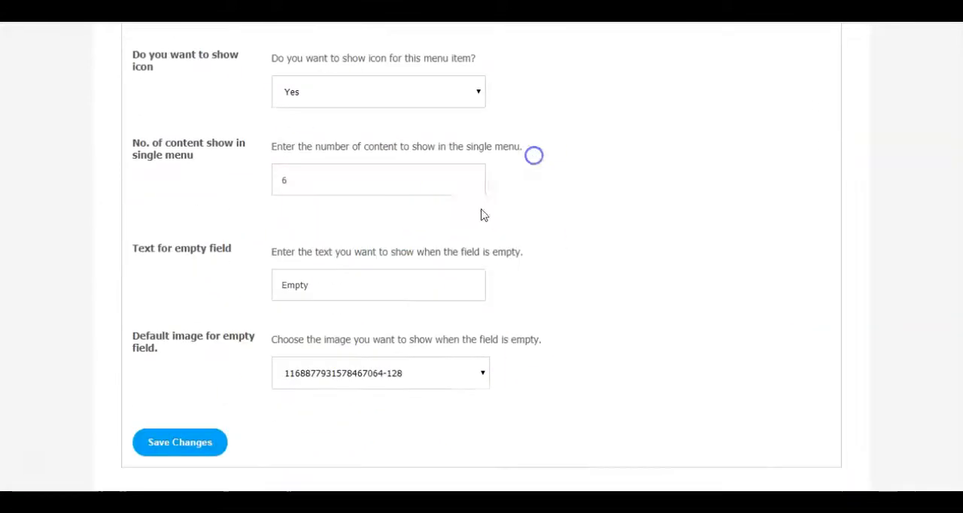
{"action": "left_click", "coordinate": [179, 450]}
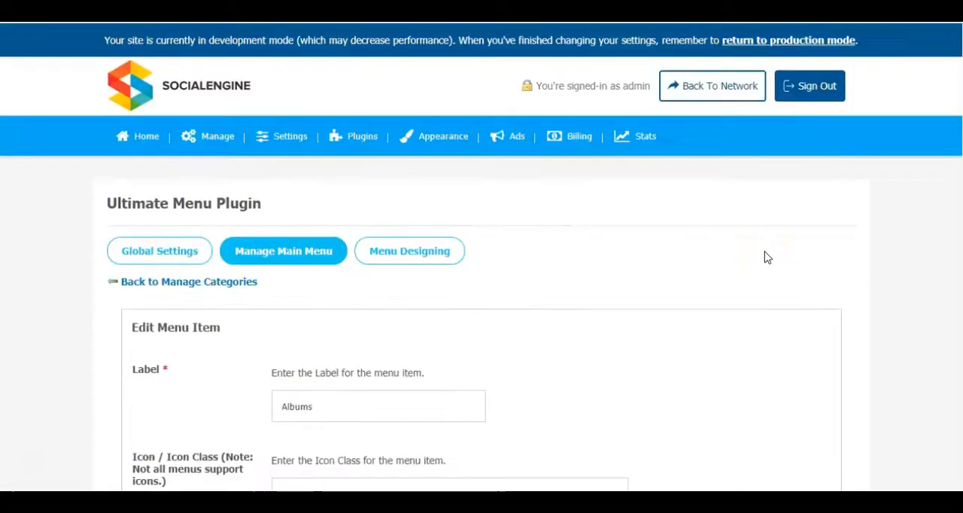
- Check the Design 4 Albums drop-down on the reloaded community site, and open the Models album from it to view its photos
{"action": "left_click", "coordinate": [356, 86]}
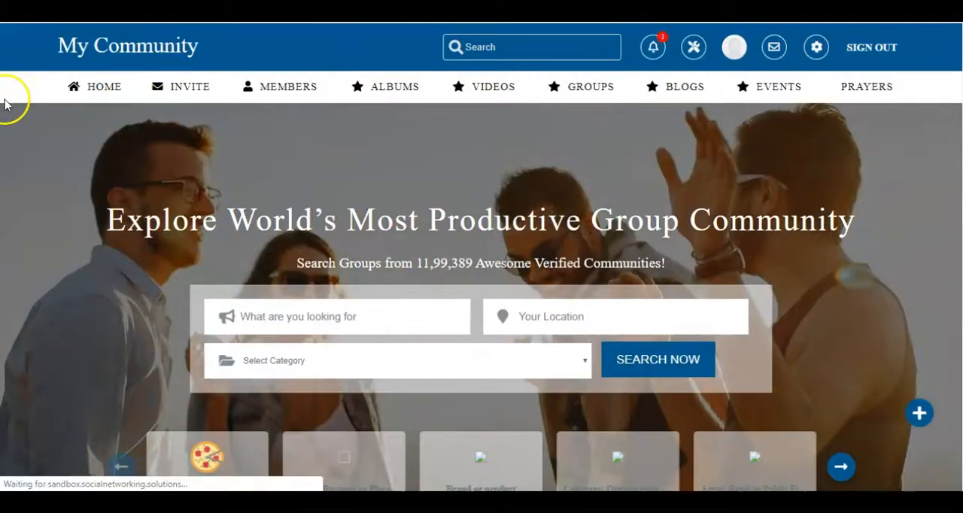
{"action": "mouse_move", "coordinate": [394, 88]}
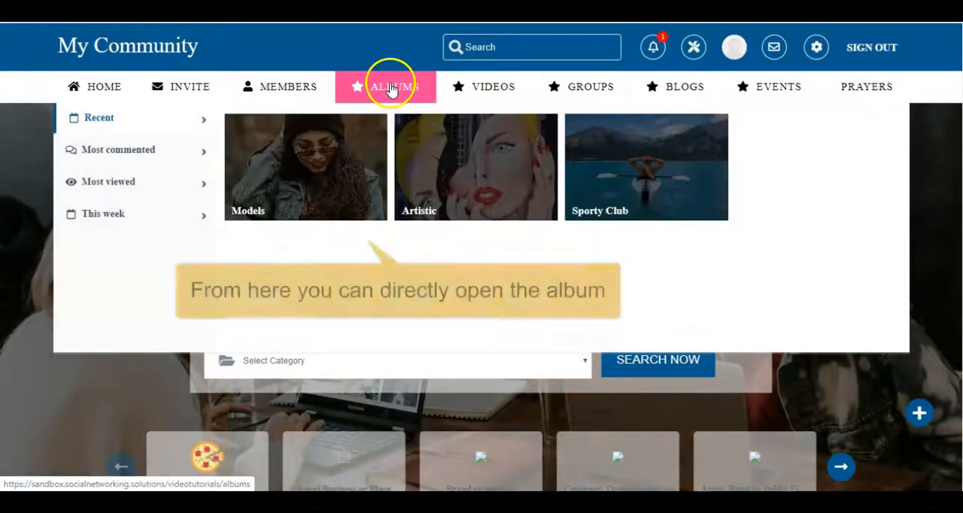
{"action": "mouse_move", "coordinate": [117, 156]}
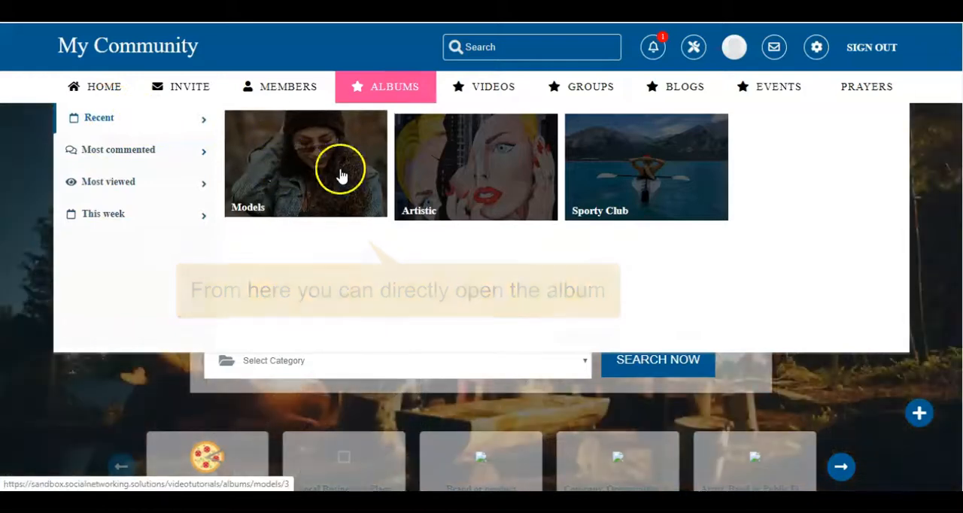
{"action": "left_click", "coordinate": [305, 177]}
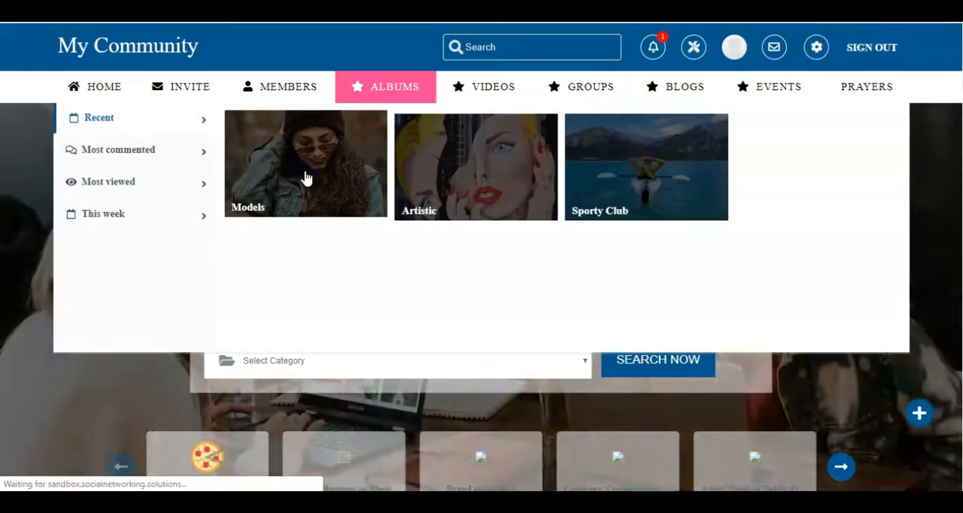
{"action": "scroll", "coordinate": [306, 179], "scroll_direction": "down", "scroll_amount": 10}
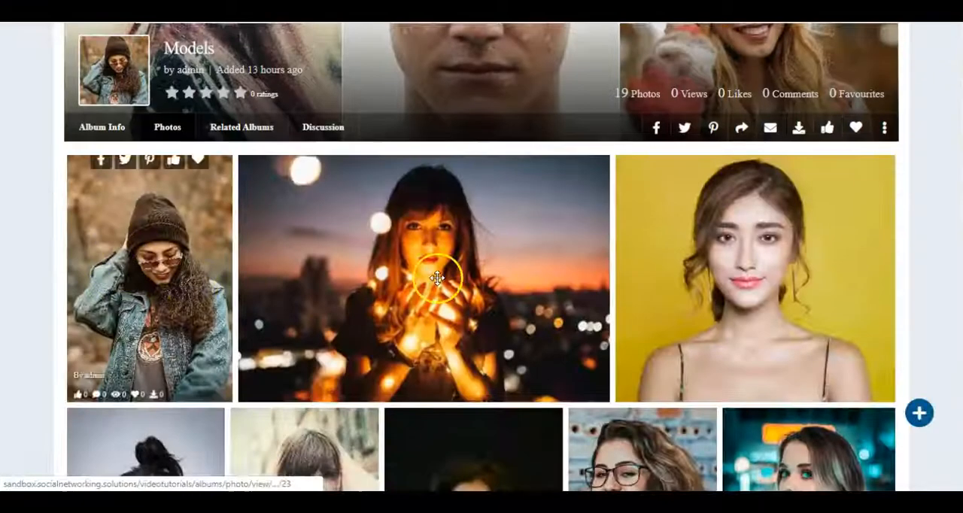
{"action": "scroll", "coordinate": [570, 271], "scroll_direction": "up", "scroll_amount": 10}
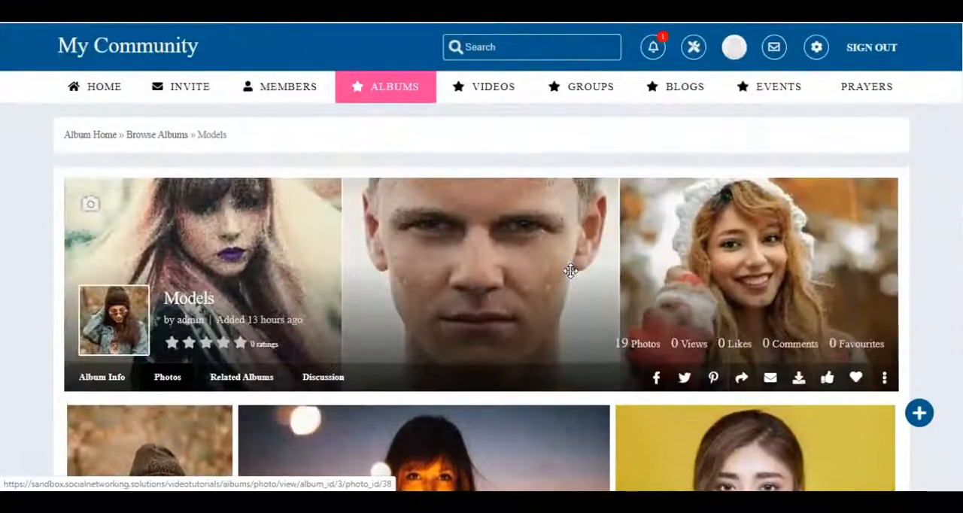
- Open the Artistic album from the Albums drop-down and look through its photos
{"action": "mouse_move", "coordinate": [394, 91]}
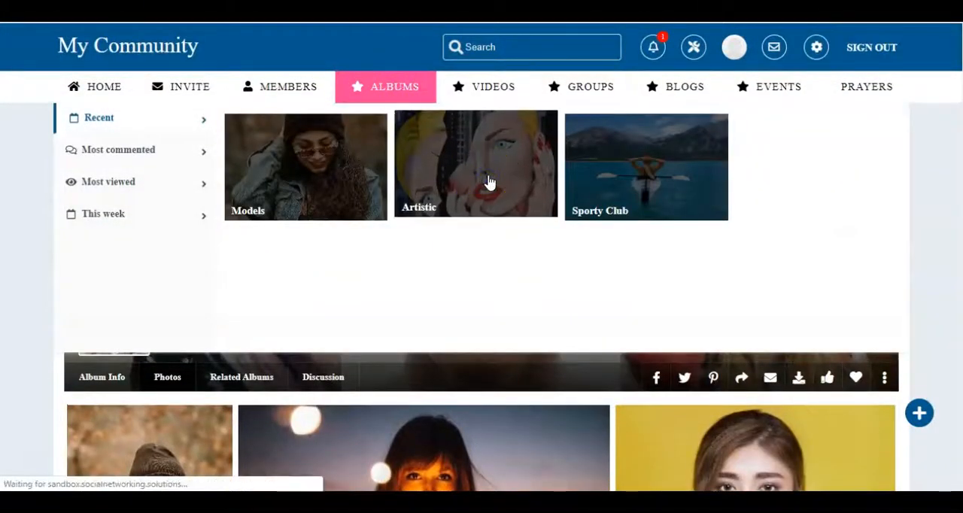
{"action": "scroll", "coordinate": [288, 271], "scroll_direction": "down", "scroll_amount": 3}
{"action": "scroll", "coordinate": [288, 270], "scroll_direction": "up", "scroll_amount": 3}
{"action": "scroll", "coordinate": [363, 338], "scroll_direction": "down", "scroll_amount": 3}
{"action": "scroll", "coordinate": [361, 340], "scroll_direction": "down", "scroll_amount": 5}
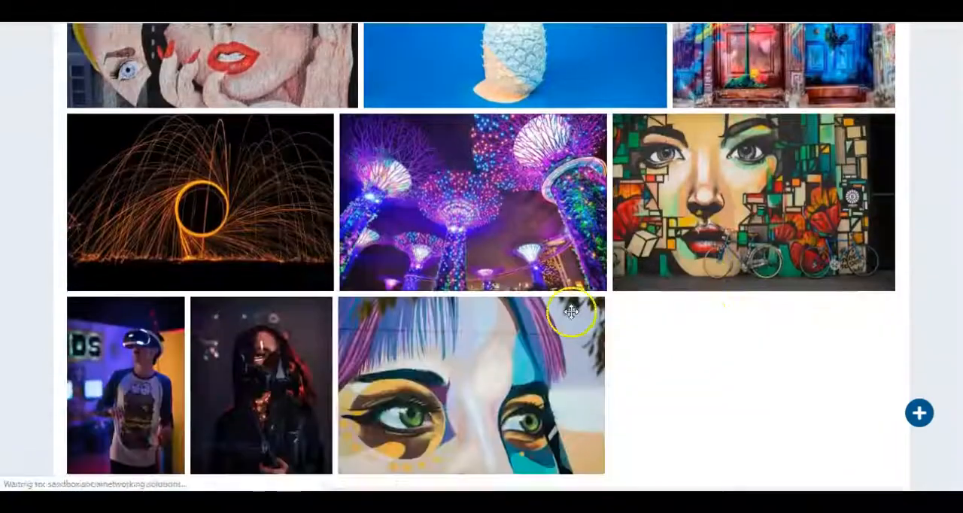
{"action": "scroll", "coordinate": [418, 104], "scroll_direction": "up", "scroll_amount": 10}
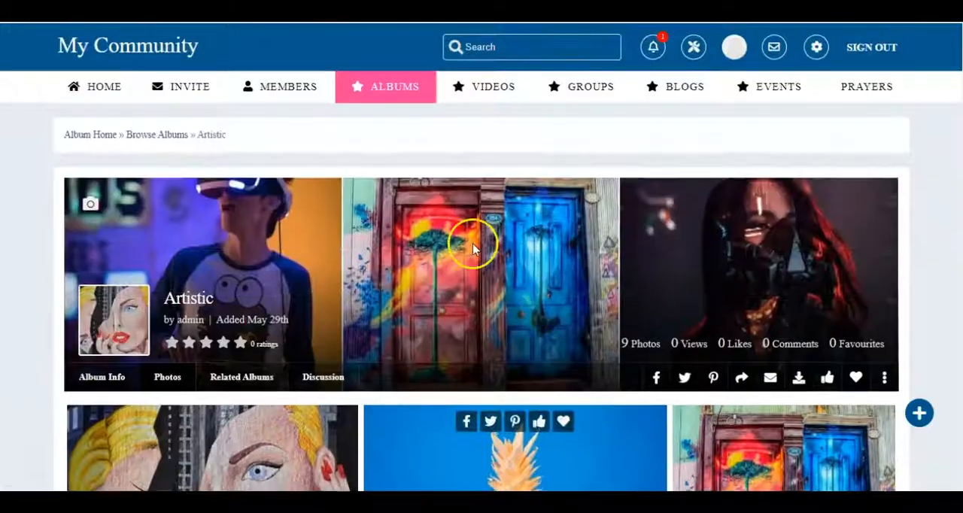
- Return to the community's home page, choose the Design 15 layout for the Albums menu item and save the changes
{"action": "left_click", "coordinate": [109, 88]}
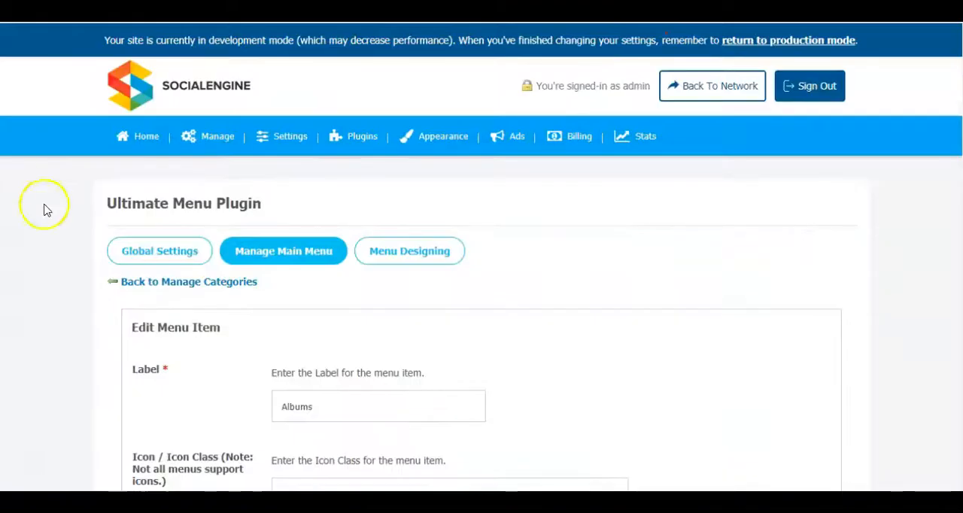
{"action": "scroll", "coordinate": [669, 278], "scroll_direction": "down", "scroll_amount": 6}
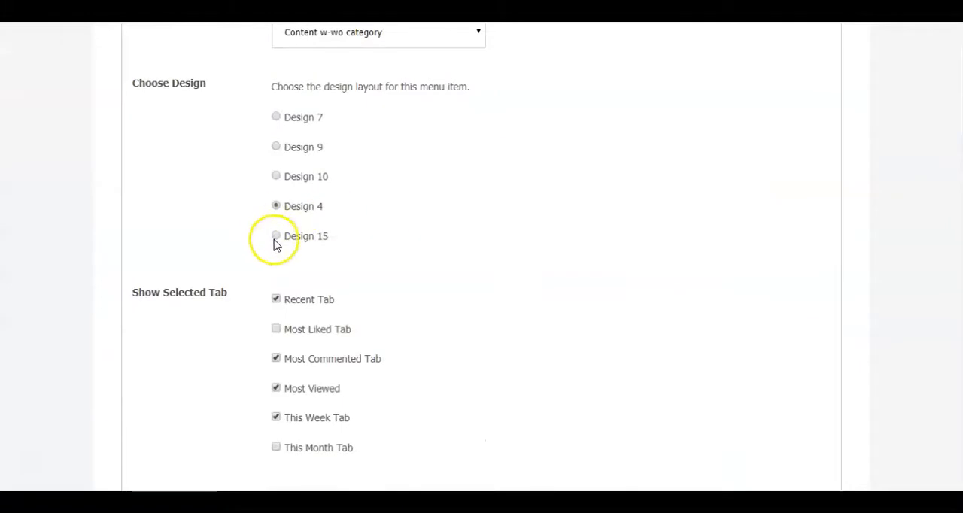
{"action": "left_click", "coordinate": [276, 237]}
{"action": "scroll", "coordinate": [522, 226], "scroll_direction": "down", "scroll_amount": 5}
{"action": "left_click", "coordinate": [169, 417]}
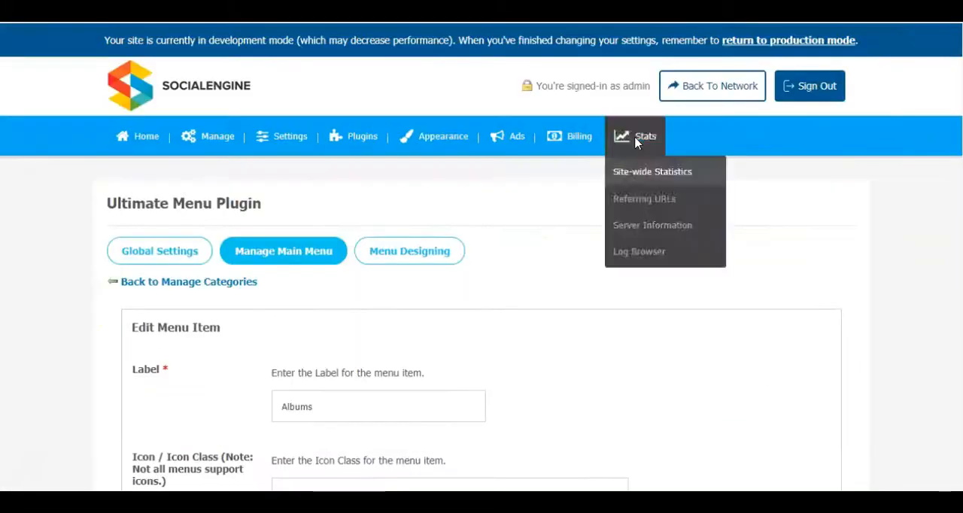
- Check the Design 15 Albums drop-down on the community site
{"action": "scroll", "coordinate": [615, 249], "scroll_direction": "down", "scroll_amount": 8}
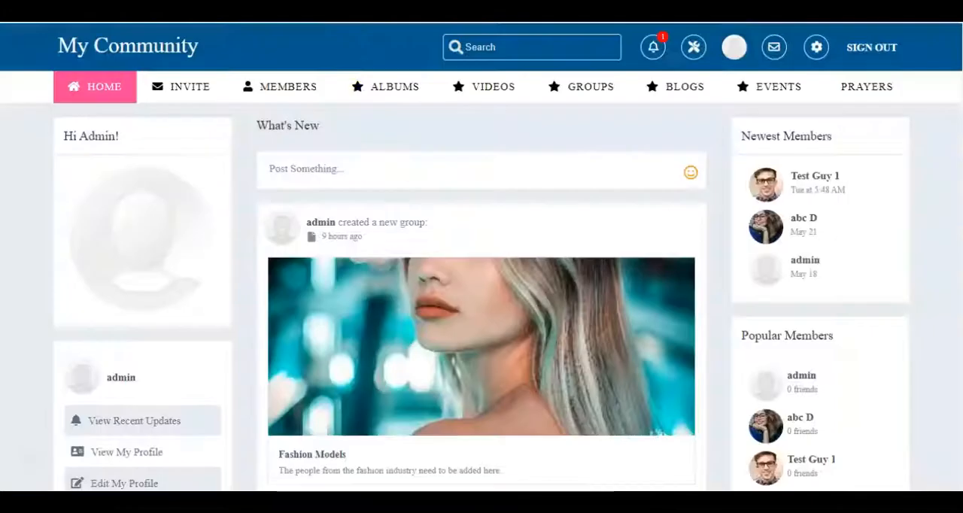
{"action": "left_click", "coordinate": [384, 92]}
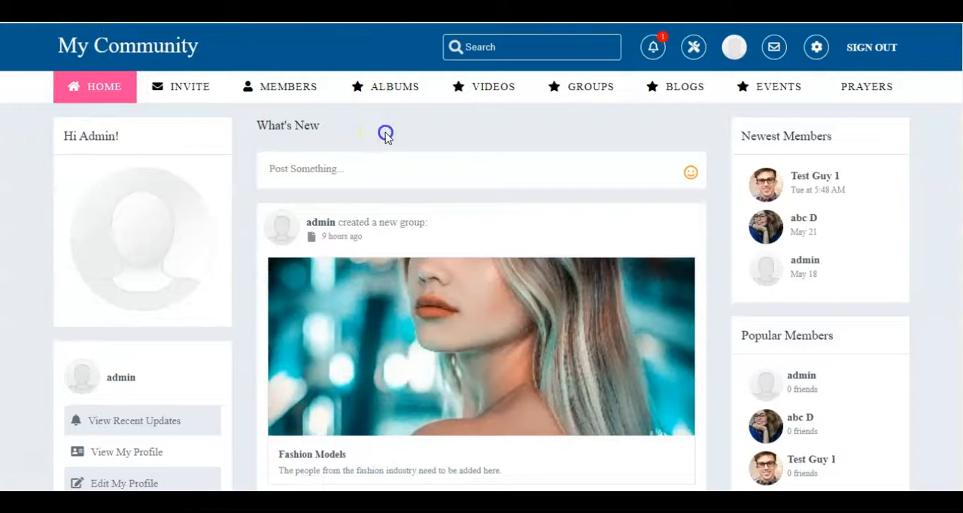
{"action": "left_click", "coordinate": [399, 90]}
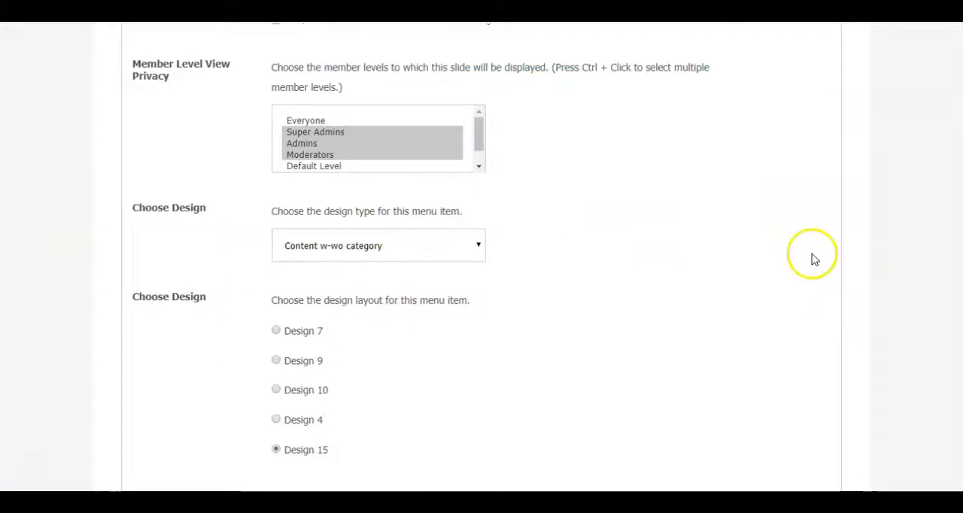
- Set the Albums menu item's design type to Module Name only
{"action": "scroll", "coordinate": [827, 248], "scroll_direction": "down", "scroll_amount": 3}
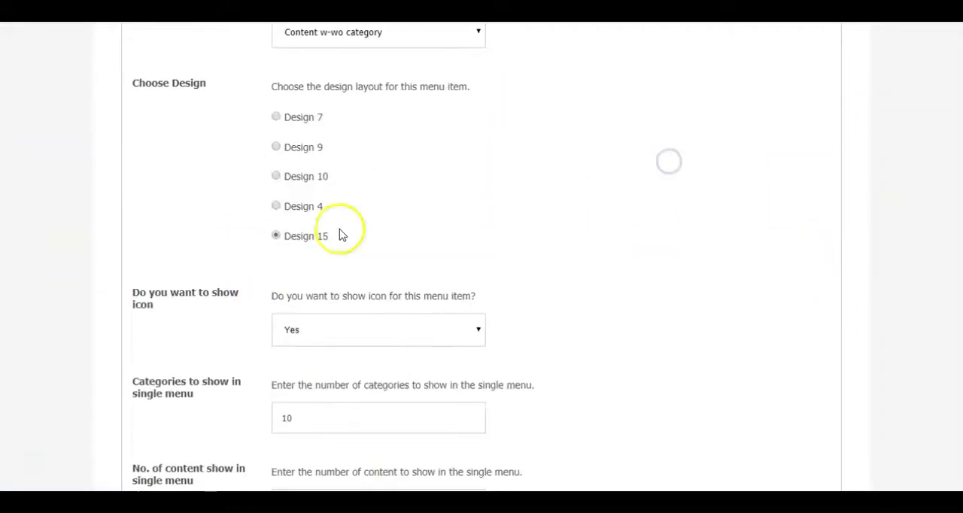
{"action": "scroll", "coordinate": [606, 158], "scroll_direction": "down", "scroll_amount": 5}
{"action": "scroll", "coordinate": [607, 161], "scroll_direction": "up", "scroll_amount": 2}
{"action": "scroll", "coordinate": [397, 369], "scroll_direction": "down", "scroll_amount": 2}
{"action": "scroll", "coordinate": [636, 354], "scroll_direction": "up", "scroll_amount": 7}
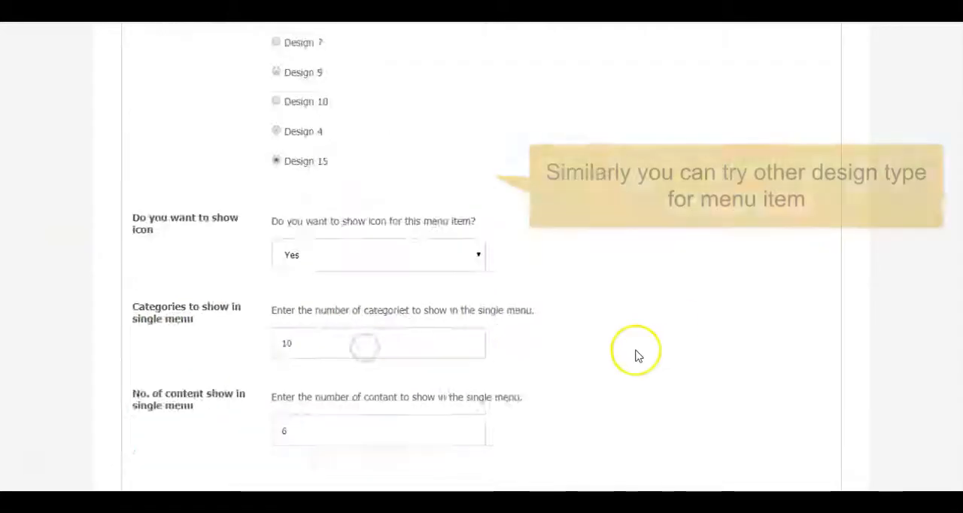
{"action": "left_click", "coordinate": [418, 178]}
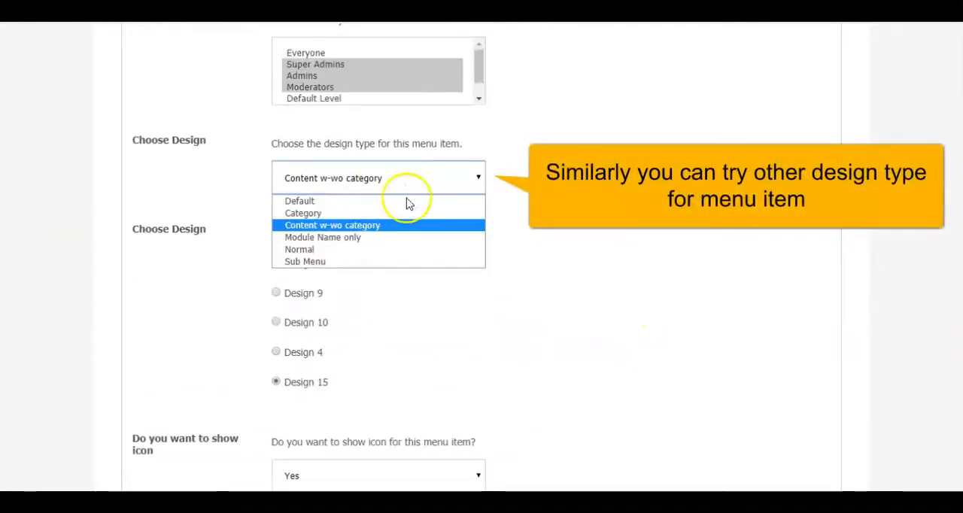
{"action": "left_click", "coordinate": [355, 238]}
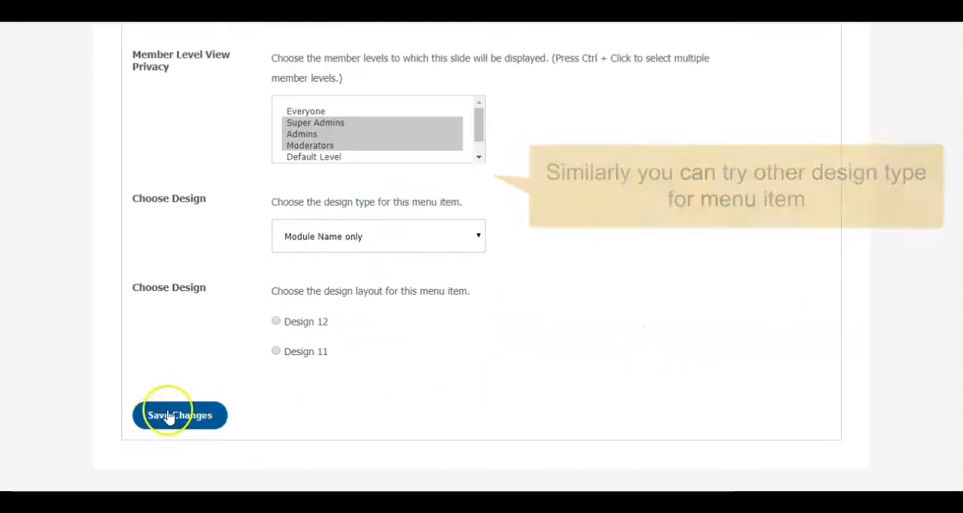
- Choose the Design 12 layout for the Albums menu item, save the changes and check its category drop-down on the site
{"action": "left_click", "coordinate": [276, 322]}
{"action": "scroll", "coordinate": [274, 323], "scroll_direction": "down", "scroll_amount": 1}
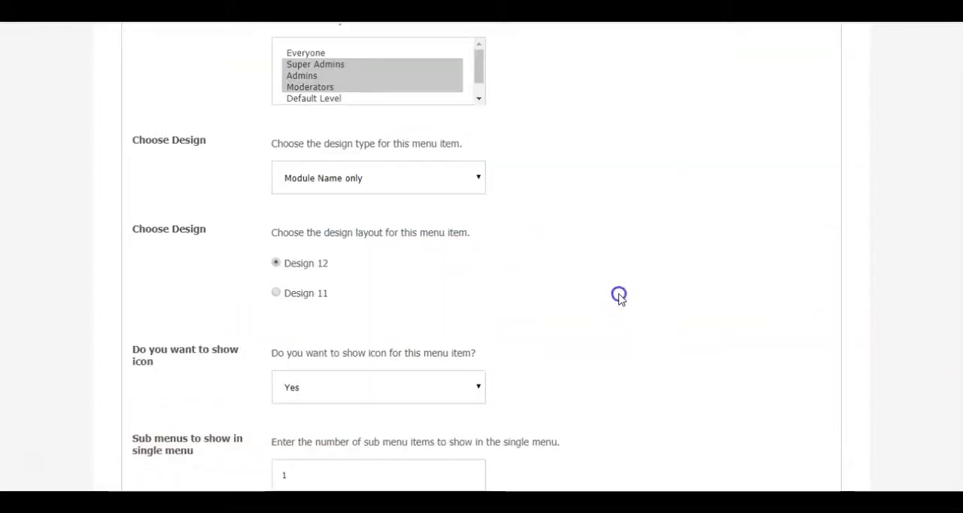
{"action": "scroll", "coordinate": [618, 296], "scroll_direction": "down", "scroll_amount": 3}
{"action": "scroll", "coordinate": [623, 298], "scroll_direction": "up", "scroll_amount": 2}
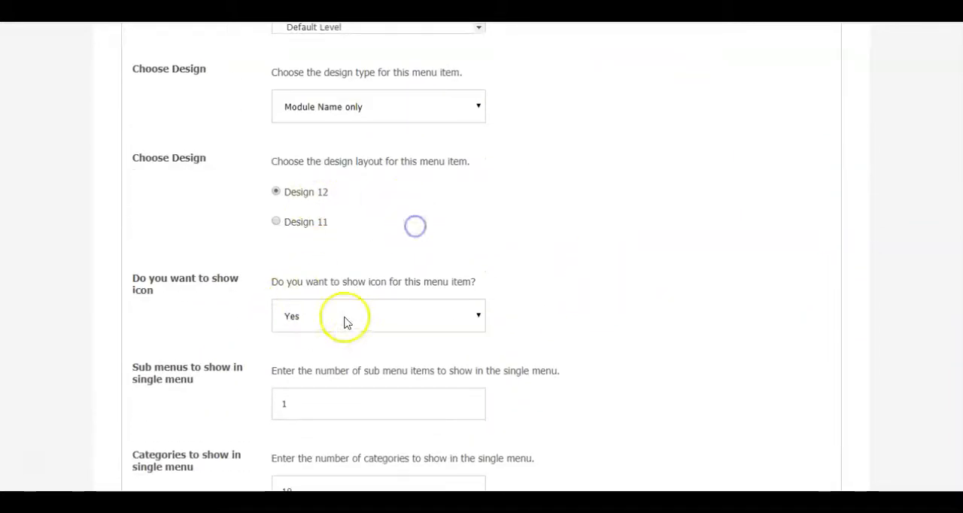
{"action": "scroll", "coordinate": [744, 288], "scroll_direction": "down", "scroll_amount": 5}
{"action": "left_click", "coordinate": [170, 420]}
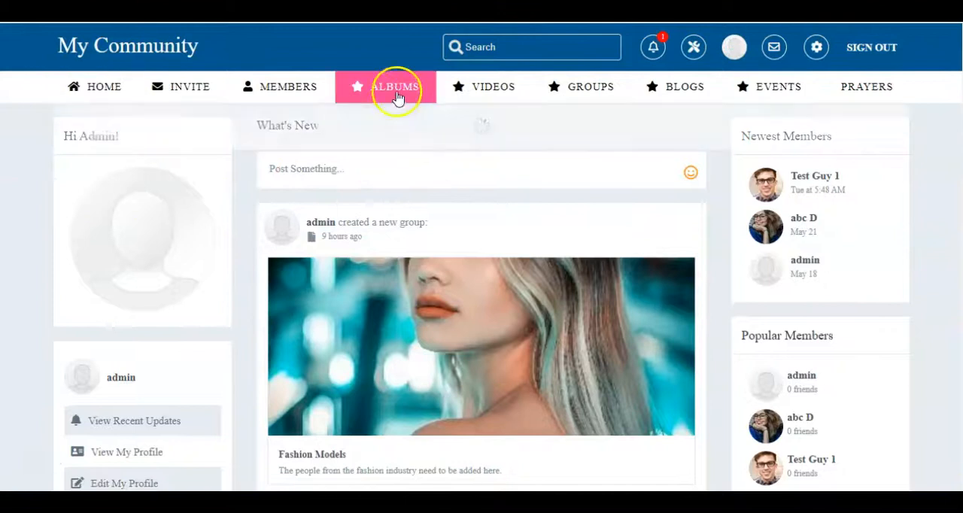
{"action": "mouse_move", "coordinate": [397, 91]}
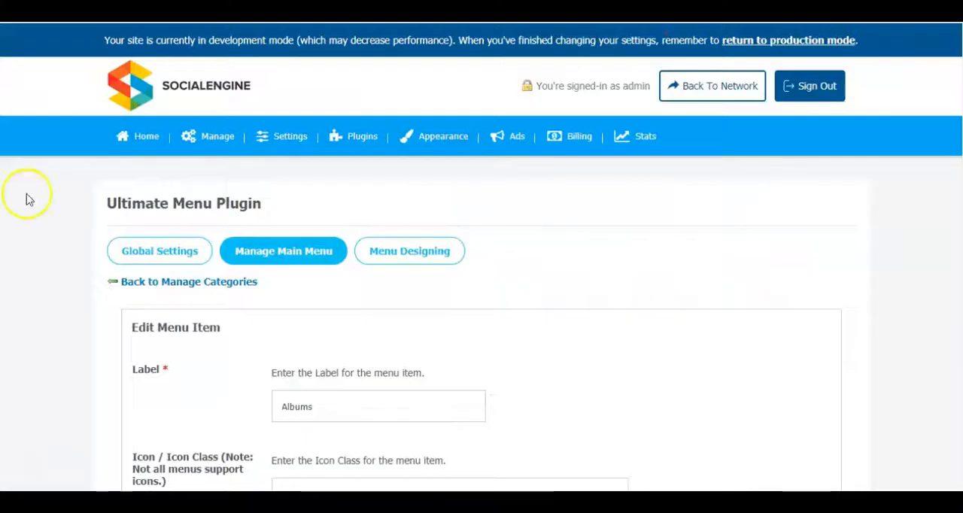
- Choose the Design 11 layout for the Albums menu item, save the changes and check the Albums drop-down on the site
{"action": "scroll", "coordinate": [604, 260], "scroll_direction": "down", "scroll_amount": 6}
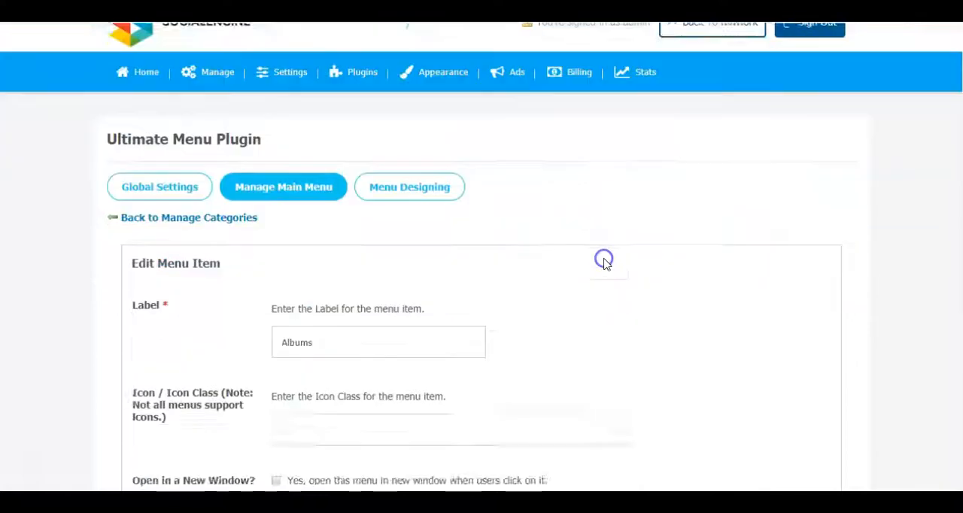
{"action": "scroll", "coordinate": [604, 263], "scroll_direction": "down", "scroll_amount": 4}
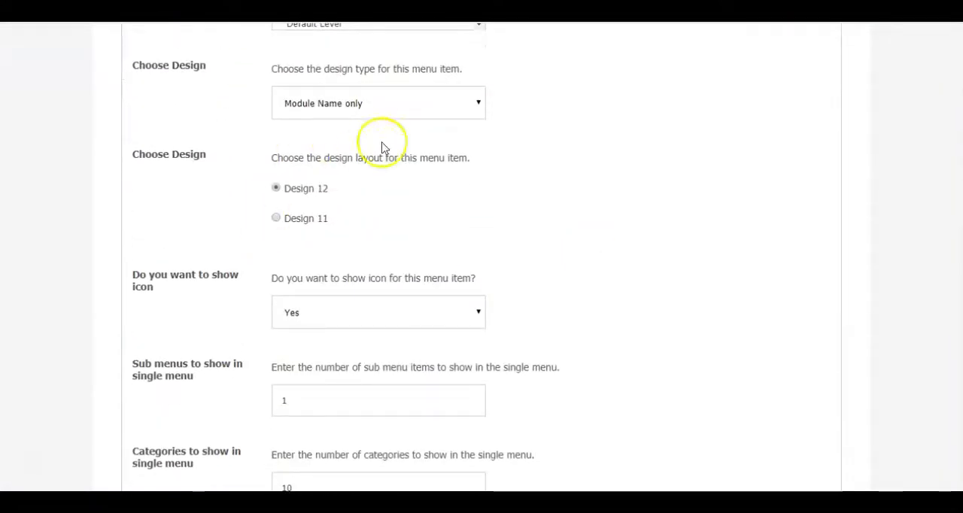
{"action": "left_click", "coordinate": [275, 223]}
{"action": "scroll", "coordinate": [591, 208], "scroll_direction": "down", "scroll_amount": 3}
{"action": "left_click", "coordinate": [211, 404]}
{"action": "scroll", "coordinate": [716, 262], "scroll_direction": "down", "scroll_amount": 6}
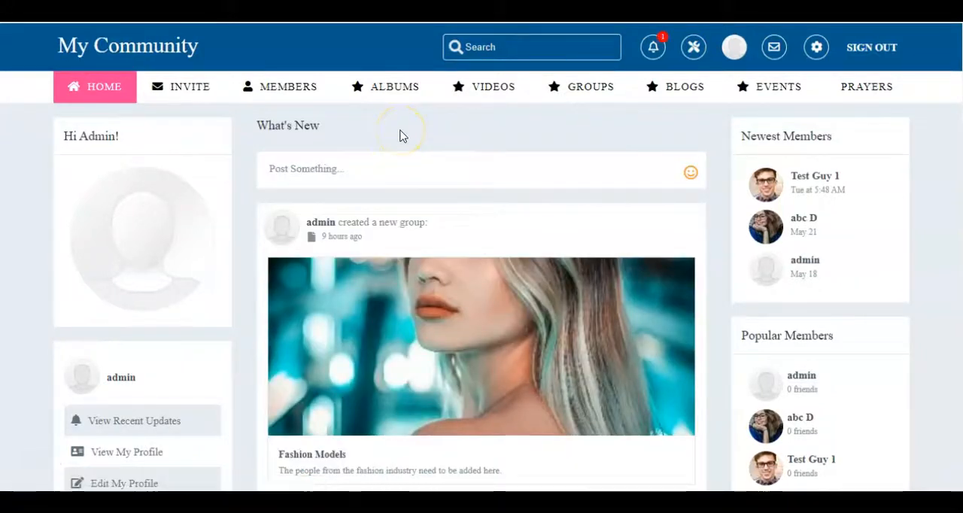
{"action": "mouse_move", "coordinate": [393, 95]}
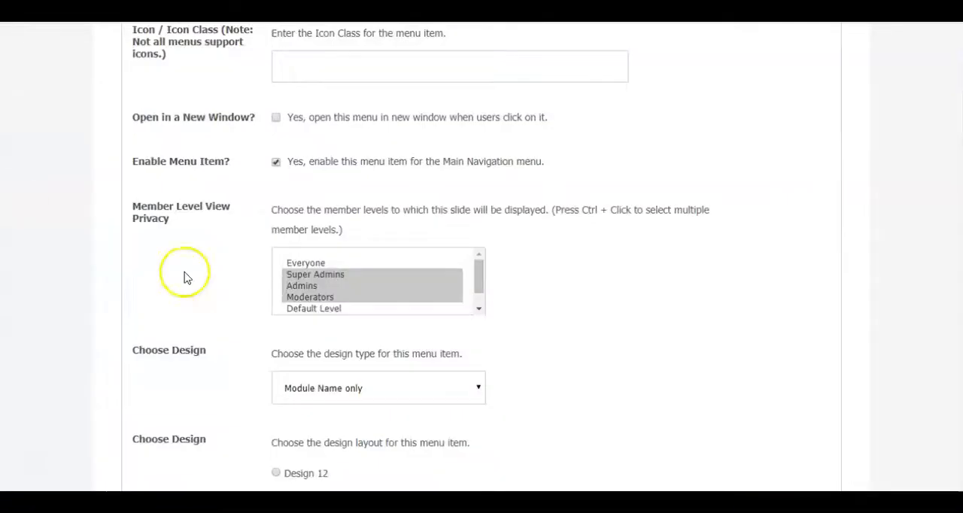
- Turn off the icon for the Albums menu item, save, and check the drop-down on the reloaded community site
{"action": "scroll", "coordinate": [712, 254], "scroll_direction": "down", "scroll_amount": 4}
{"action": "scroll", "coordinate": [669, 229], "scroll_direction": "down", "scroll_amount": 3}
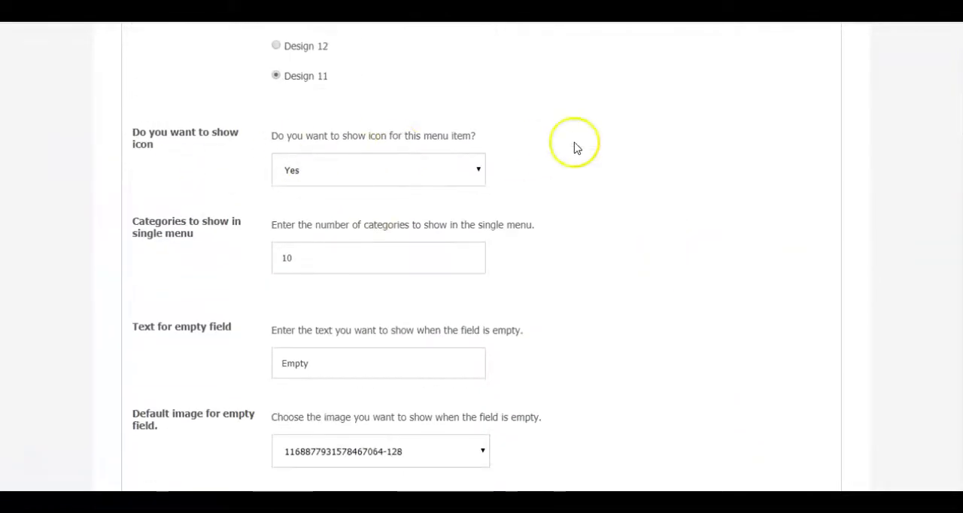
{"action": "left_click", "coordinate": [449, 97]}
{"action": "left_click", "coordinate": [180, 450]}
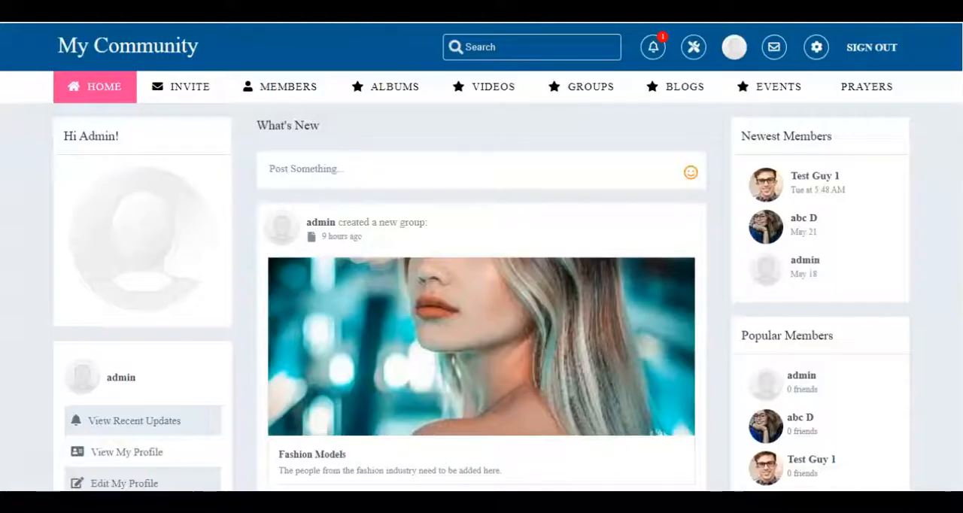
{"action": "mouse_move", "coordinate": [390, 89]}
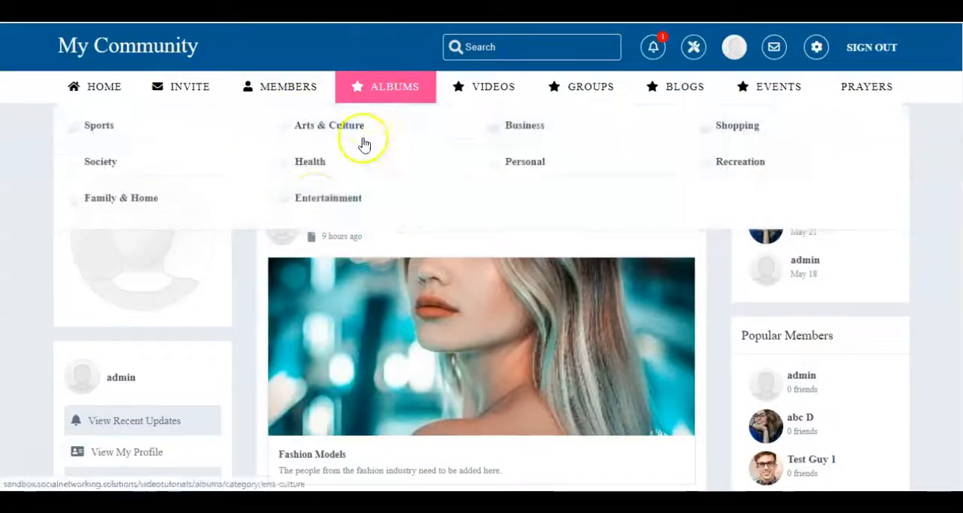
{"action": "left_click", "coordinate": [279, 146]}
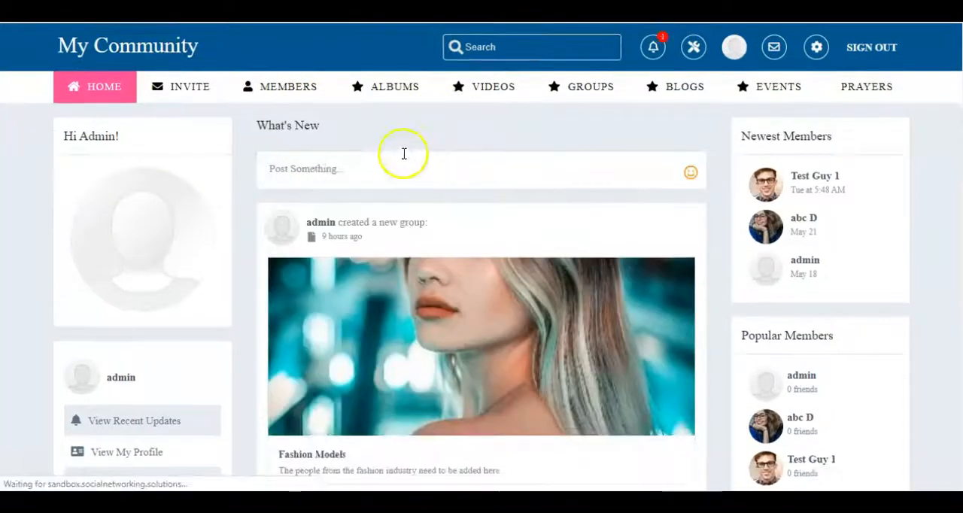
{"action": "mouse_move", "coordinate": [398, 89]}
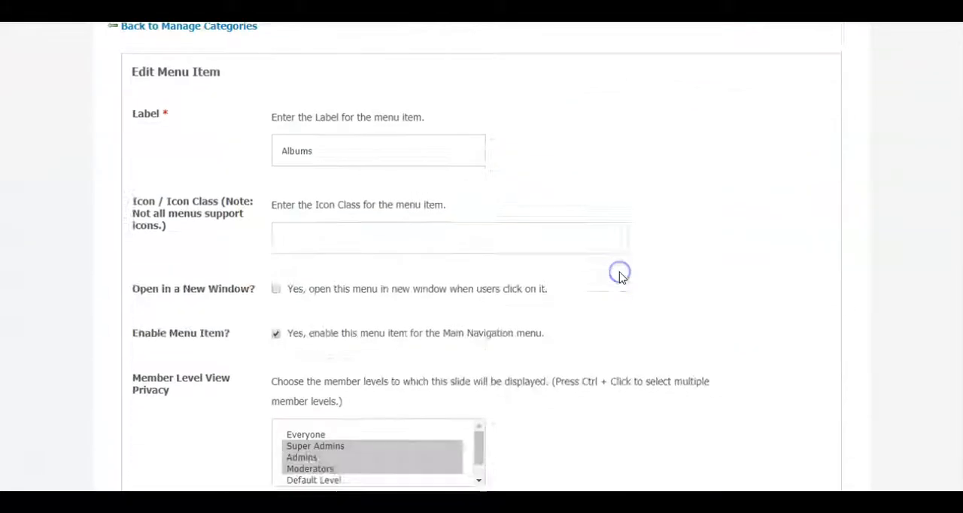
- Set the Albums menu item's show icon option to Yes and save the changes
{"action": "scroll", "coordinate": [619, 276], "scroll_direction": "down", "scroll_amount": 8}
{"action": "left_click", "coordinate": [403, 175]}
{"action": "left_click", "coordinate": [376, 195]}
{"action": "scroll", "coordinate": [252, 371], "scroll_direction": "down", "scroll_amount": 2}
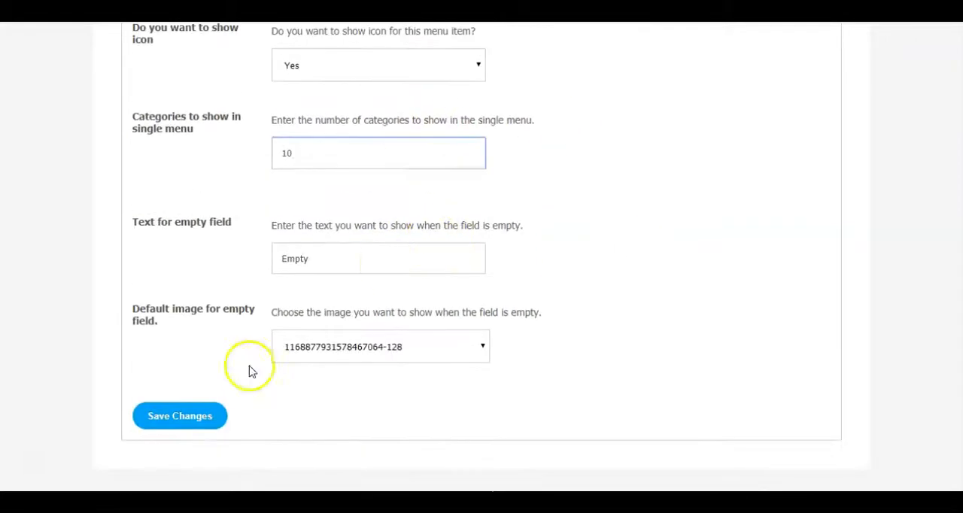
{"action": "left_click", "coordinate": [180, 416]}
{"action": "scroll", "coordinate": [621, 163], "scroll_direction": "up", "scroll_amount": 5}
- Switch the Albums menu item's design type to Normal with the Design 6 layout and save the changes
{"action": "scroll", "coordinate": [424, 223], "scroll_direction": "down", "scroll_amount": 6}
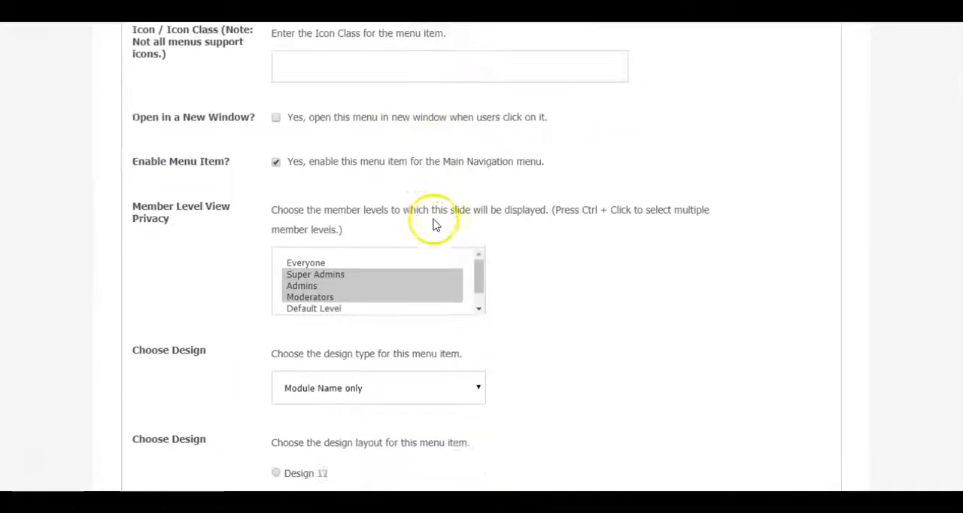
{"action": "scroll", "coordinate": [433, 224], "scroll_direction": "down", "scroll_amount": 3}
{"action": "left_click", "coordinate": [395, 172]}
{"action": "left_click", "coordinate": [336, 250]}
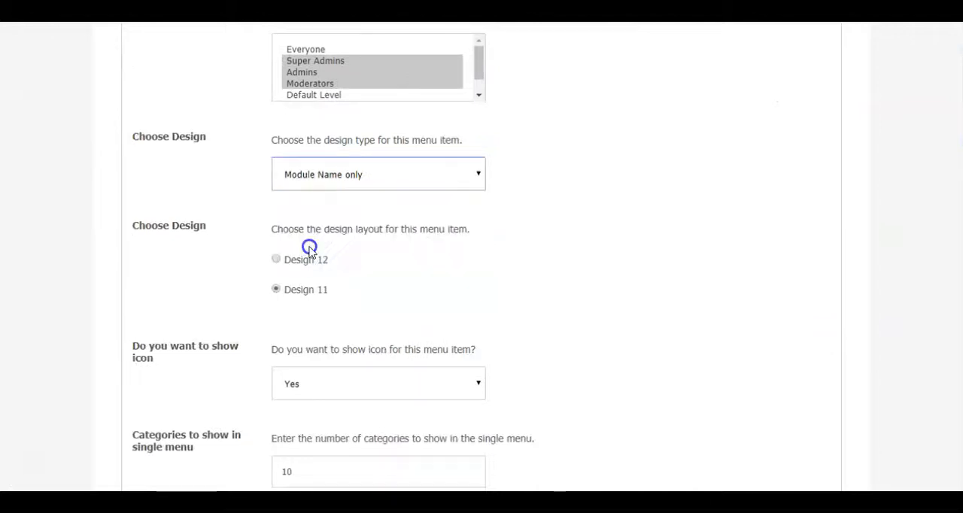
{"action": "left_click", "coordinate": [275, 350]}
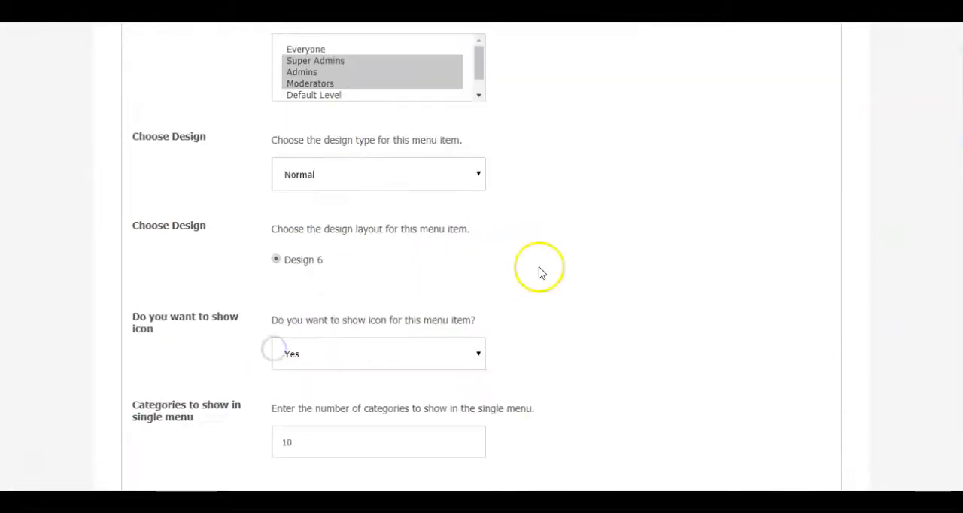
{"action": "scroll", "coordinate": [538, 273], "scroll_direction": "down", "scroll_amount": 4}
{"action": "left_click", "coordinate": [135, 426]}
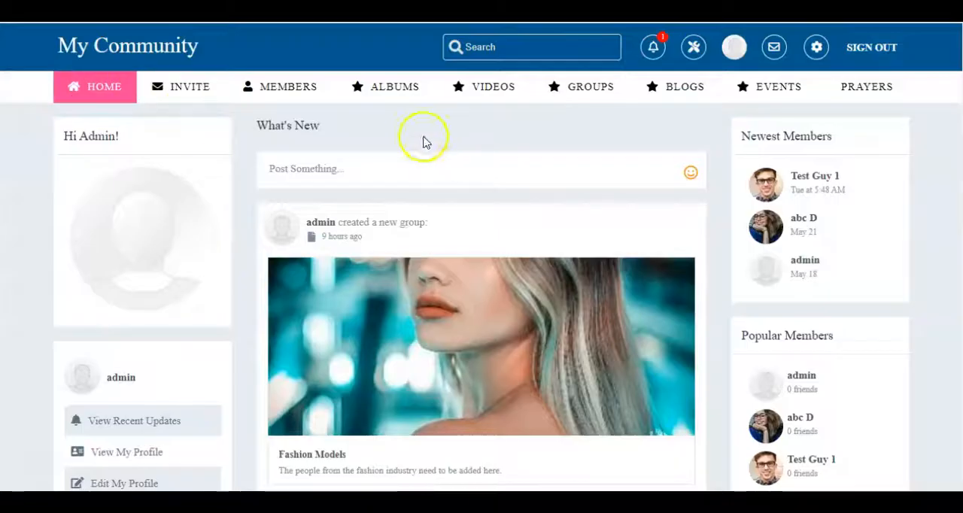
- Reload the community site and check the Albums category list with its Family & Home and Health subcategories
{"action": "key", "text": "F5"}
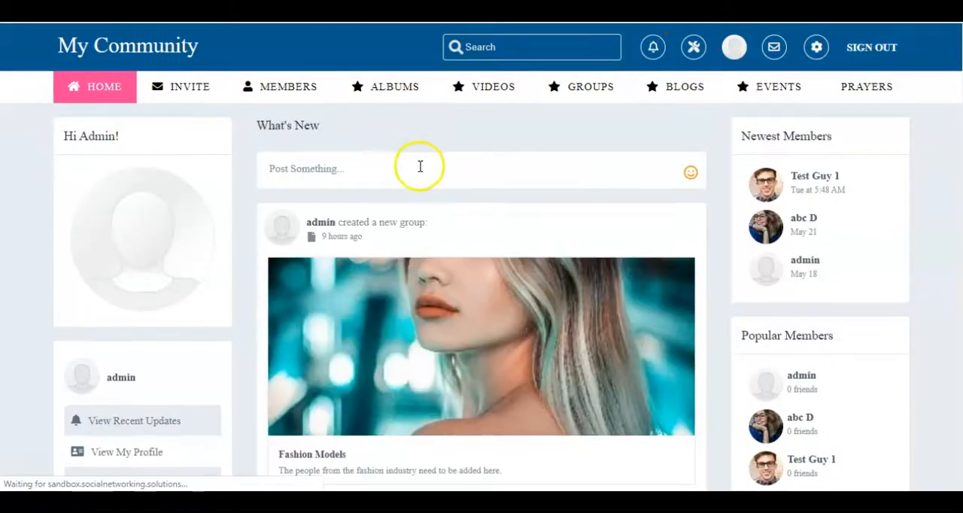
{"action": "mouse_move", "coordinate": [393, 90]}
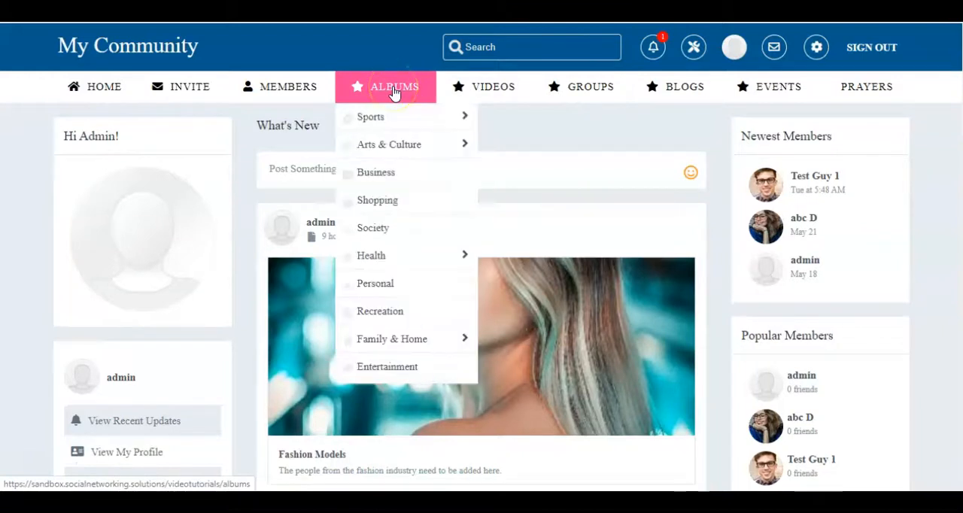
{"action": "mouse_move", "coordinate": [382, 344]}
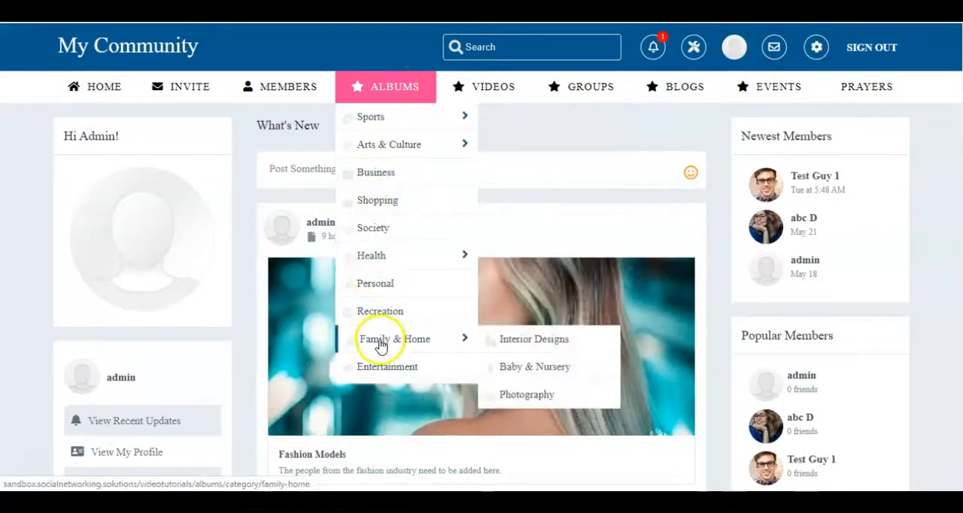
{"action": "mouse_move", "coordinate": [393, 267]}
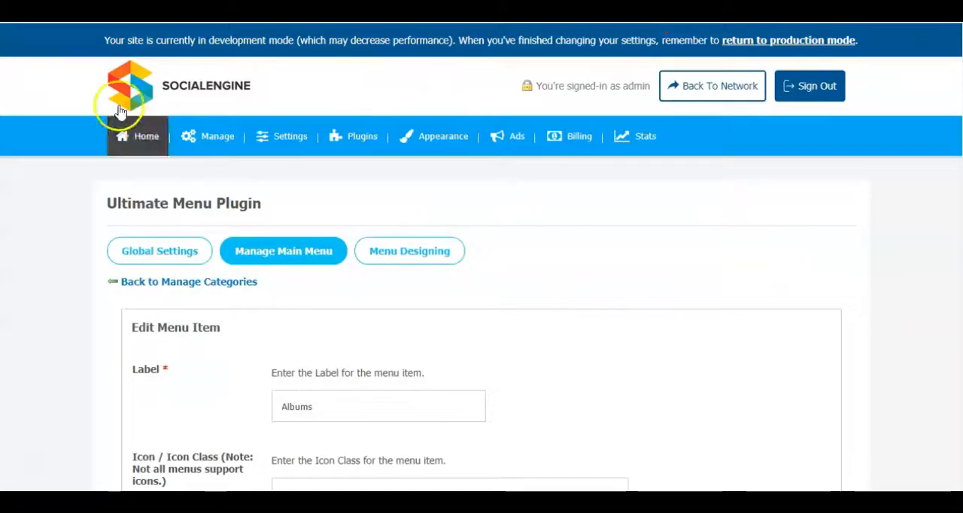
- Set the Albums menu item's design type to Sub Menu, choose its layout, save the changes and return to the community site
{"action": "scroll", "coordinate": [611, 250], "scroll_direction": "down", "scroll_amount": 7}
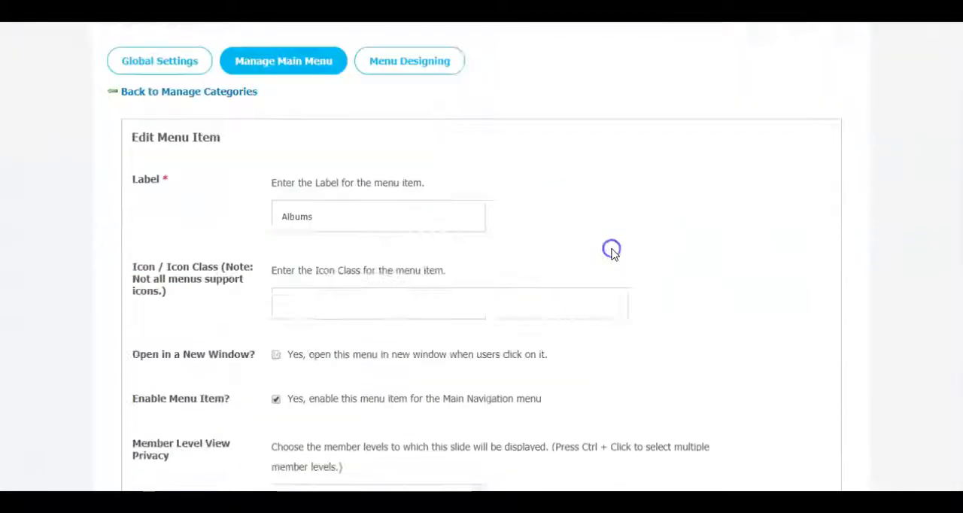
{"action": "scroll", "coordinate": [559, 229], "scroll_direction": "down", "scroll_amount": 2}
{"action": "left_click", "coordinate": [424, 181]}
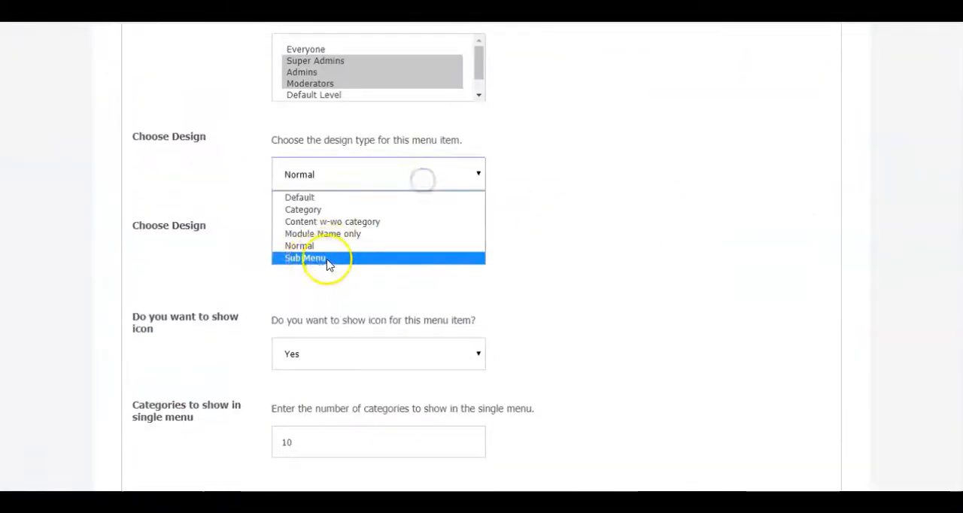
{"action": "left_click", "coordinate": [312, 259]}
{"action": "left_click", "coordinate": [275, 350]}
{"action": "scroll", "coordinate": [276, 355], "scroll_direction": "down", "scroll_amount": 1}
{"action": "scroll", "coordinate": [579, 299], "scroll_direction": "down", "scroll_amount": 3}
{"action": "left_click", "coordinate": [185, 415]}
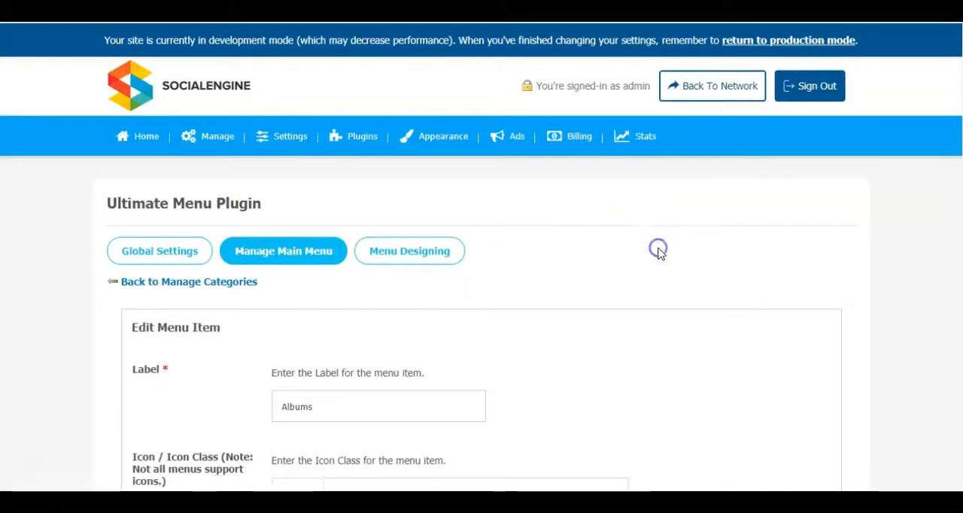
{"action": "left_click", "coordinate": [289, 32]}
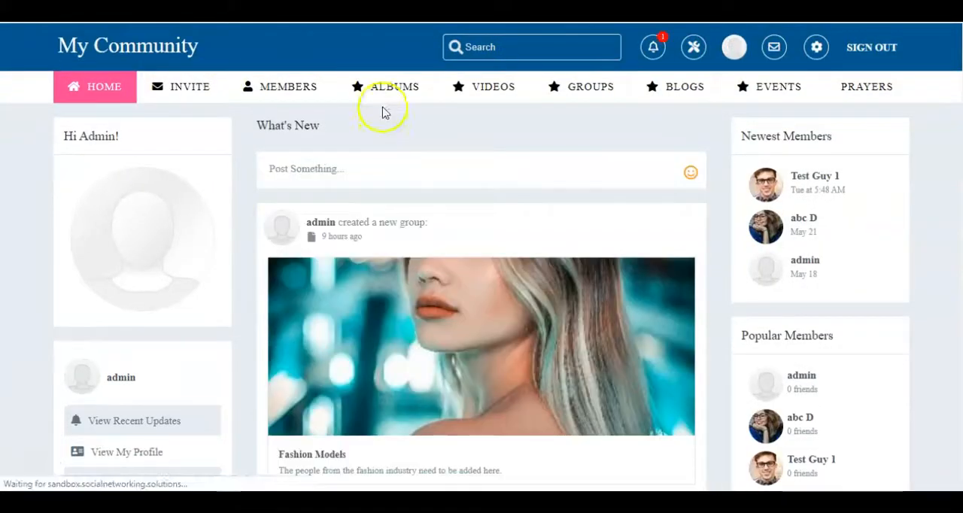
- Set the Albums menu item's design type to Content w-wo category with the Design 9 layout and save the changes
{"action": "mouse_move", "coordinate": [382, 90]}
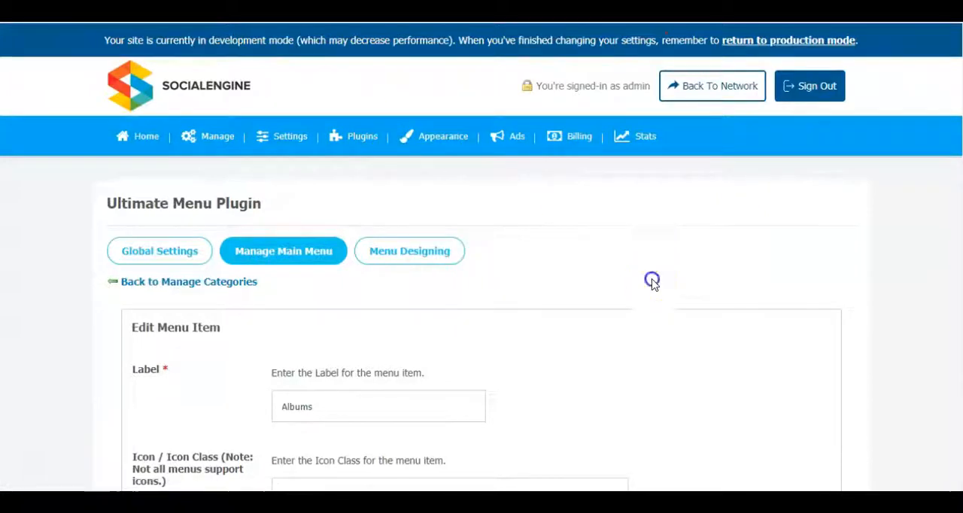
{"action": "scroll", "coordinate": [651, 281], "scroll_direction": "down", "scroll_amount": 10}
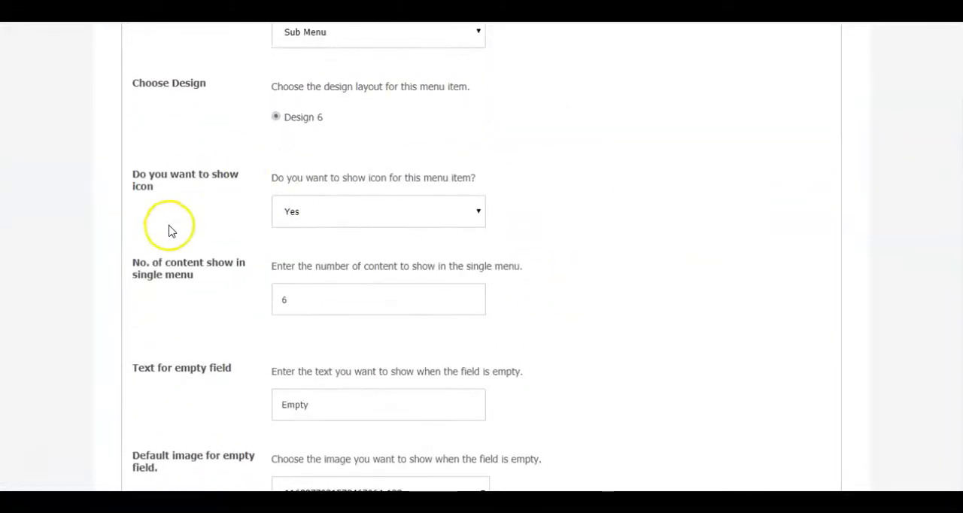
{"action": "scroll", "coordinate": [395, 244], "scroll_direction": "down", "scroll_amount": 2}
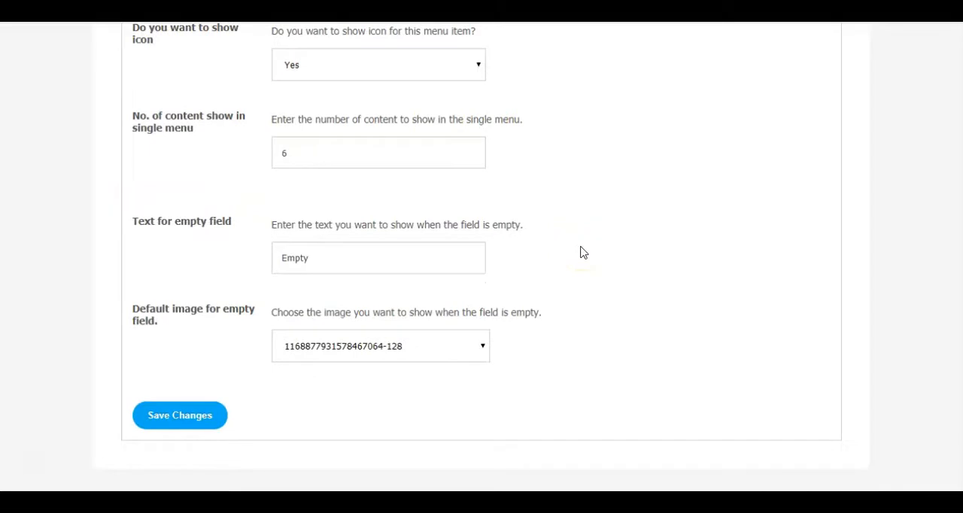
{"action": "scroll", "coordinate": [697, 319], "scroll_direction": "up", "scroll_amount": 12}
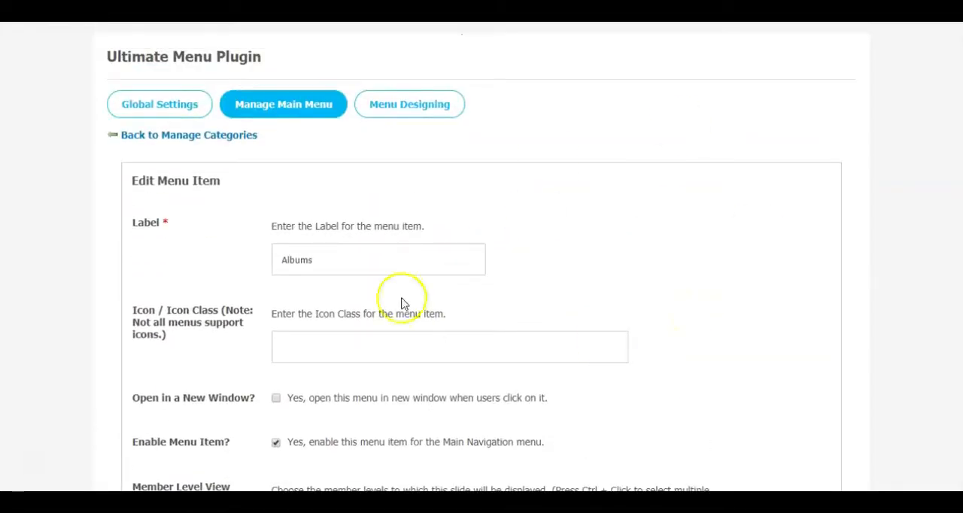
{"action": "scroll", "coordinate": [511, 243], "scroll_direction": "down", "scroll_amount": 6}
{"action": "left_click", "coordinate": [358, 229]}
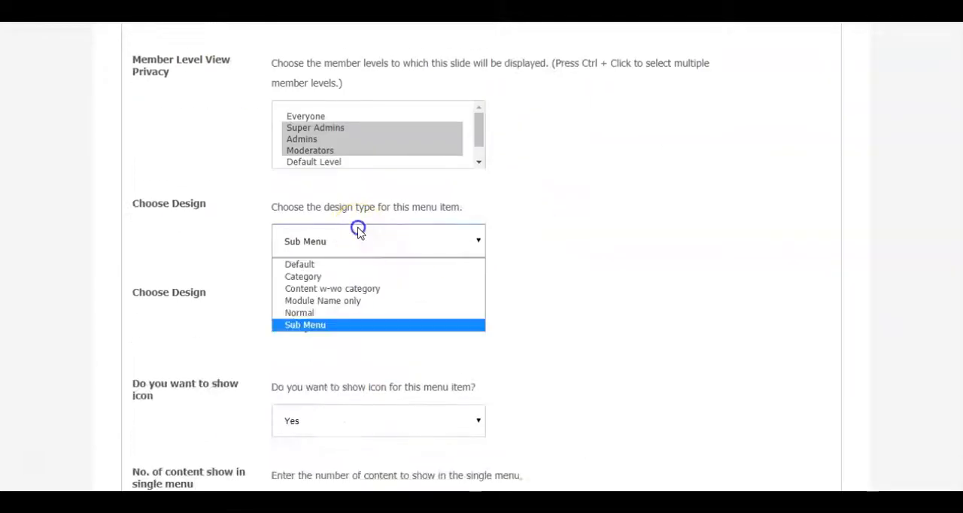
{"action": "left_click", "coordinate": [336, 289]}
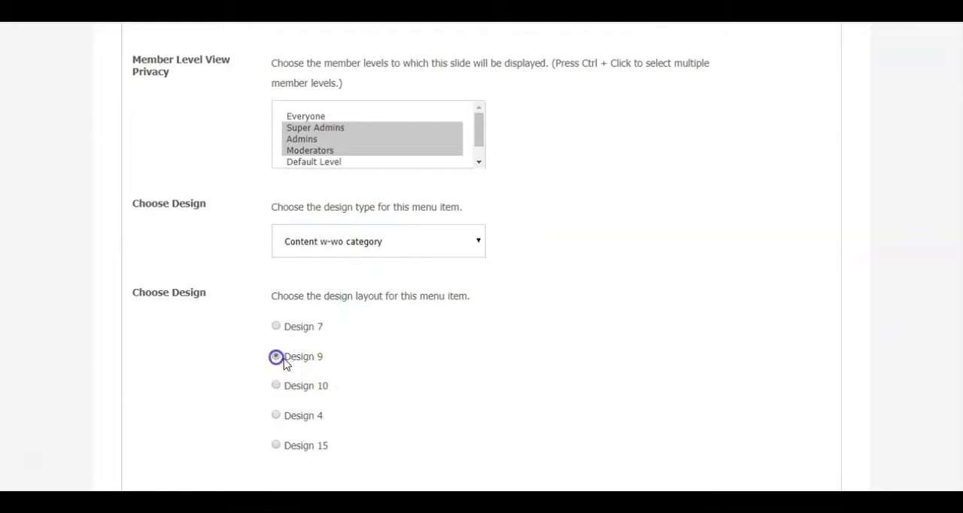
{"action": "scroll", "coordinate": [284, 364], "scroll_direction": "down", "scroll_amount": 5}
{"action": "left_click", "coordinate": [181, 416]}
{"action": "scroll", "coordinate": [655, 210], "scroll_direction": "up", "scroll_amount": 4}
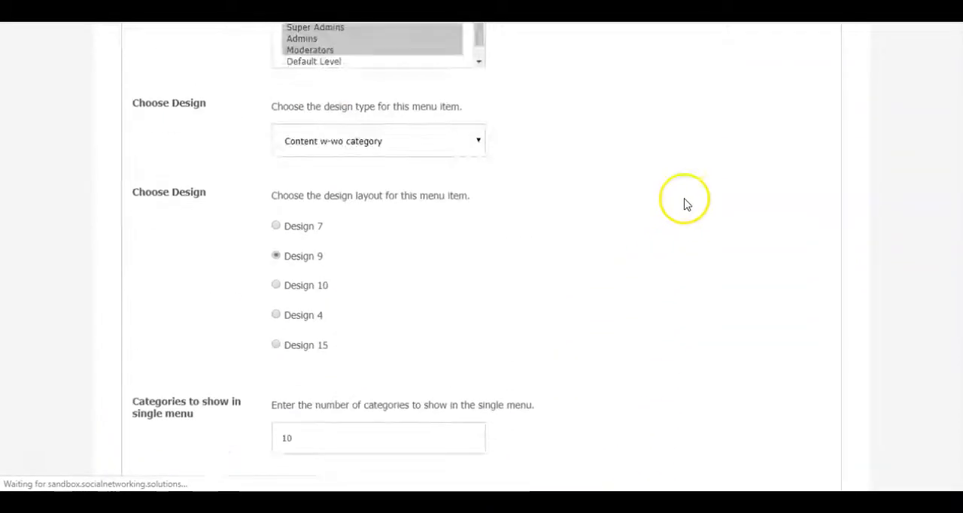
- Reload the community site and check the Albums menu's drop-down content
{"action": "scroll", "coordinate": [604, 255], "scroll_direction": "down", "scroll_amount": 4}
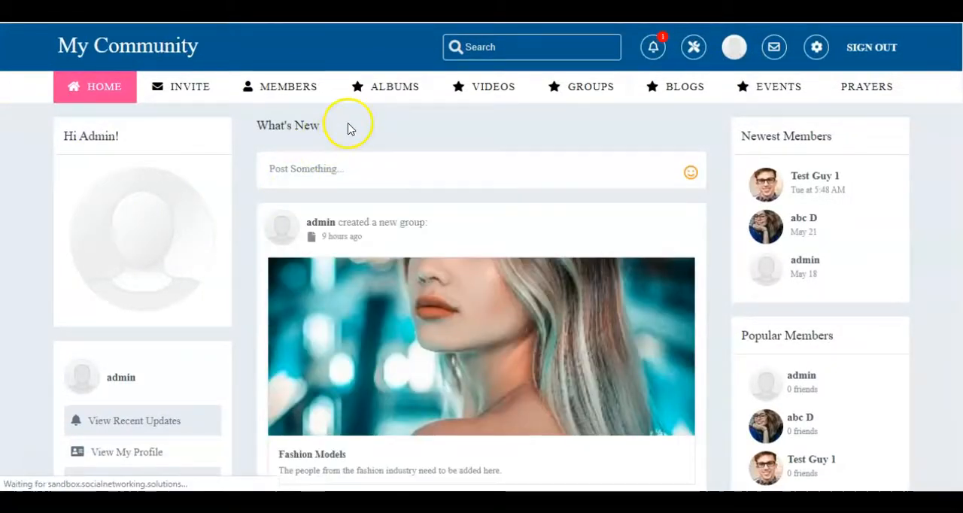
{"action": "left_click", "coordinate": [372, 92]}
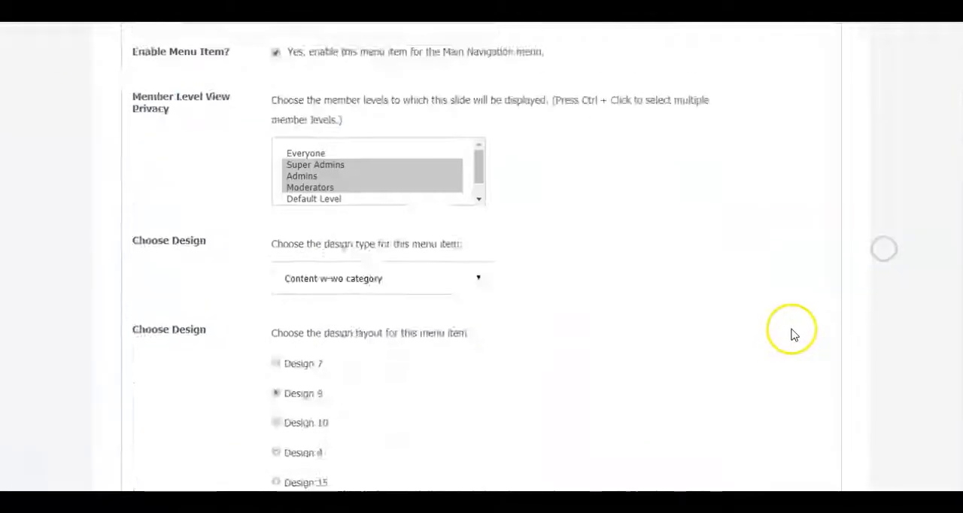
{"action": "scroll", "coordinate": [790, 333], "scroll_direction": "up", "scroll_amount": 5}
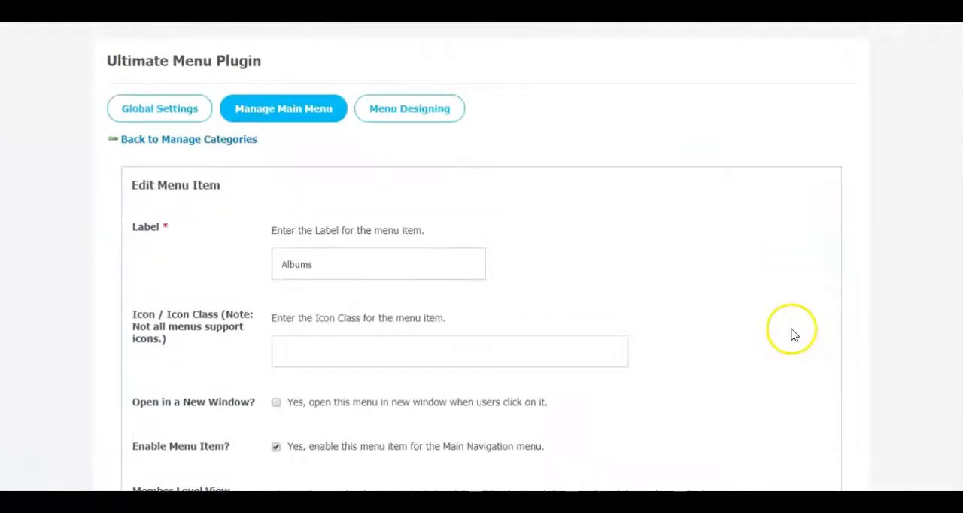
- Return to the main menu item list and open the Videos menu item for editing
{"action": "left_click", "coordinate": [228, 143]}
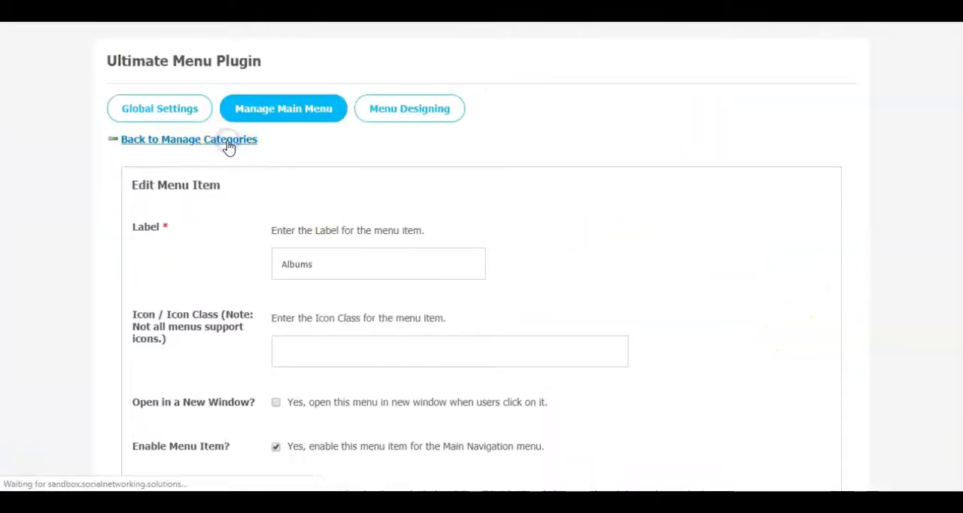
{"action": "scroll", "coordinate": [688, 200], "scroll_direction": "down", "scroll_amount": 3}
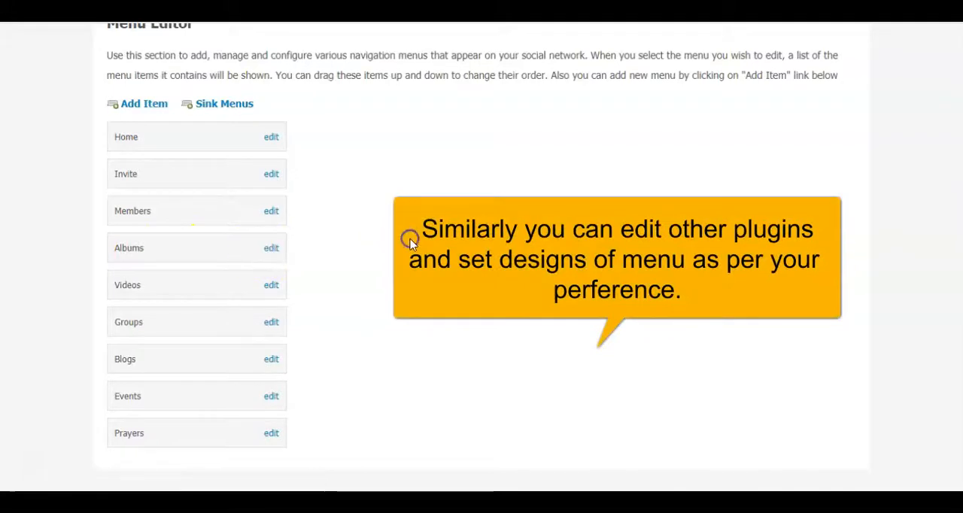
{"action": "left_click", "coordinate": [272, 285]}
{"action": "scroll", "coordinate": [486, 254], "scroll_direction": "down", "scroll_amount": 4}
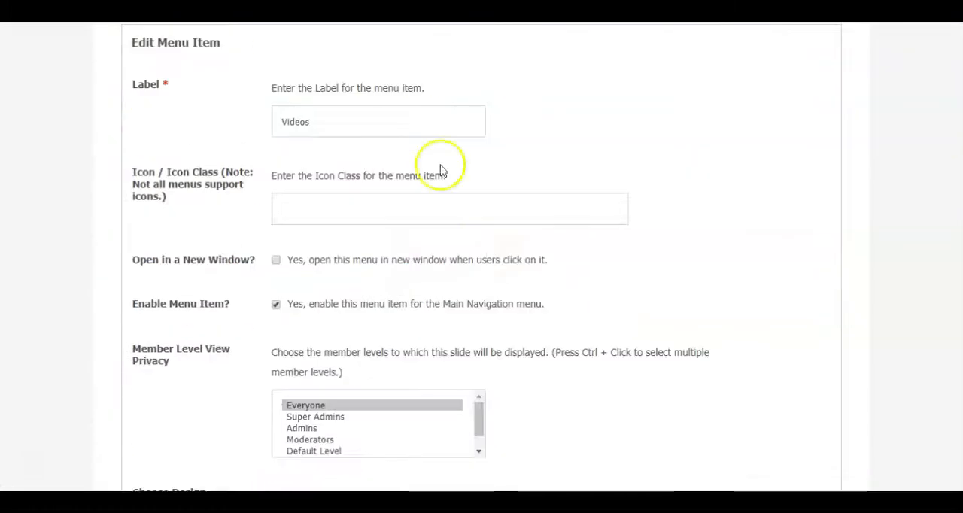
- Examine the Videos menu item's settings and available design types, then return to the menu item list
{"action": "scroll", "coordinate": [632, 186], "scroll_direction": "down", "scroll_amount": 3}
{"action": "scroll", "coordinate": [632, 186], "scroll_direction": "down", "scroll_amount": 3}
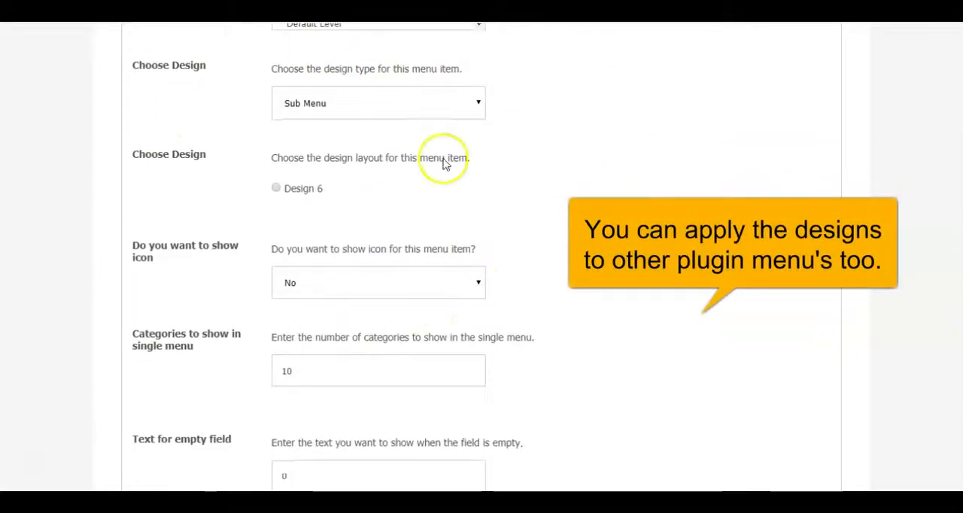
{"action": "scroll", "coordinate": [444, 165], "scroll_direction": "down", "scroll_amount": 3}
{"action": "scroll", "coordinate": [440, 240], "scroll_direction": "up", "scroll_amount": 4}
{"action": "left_click", "coordinate": [426, 178]}
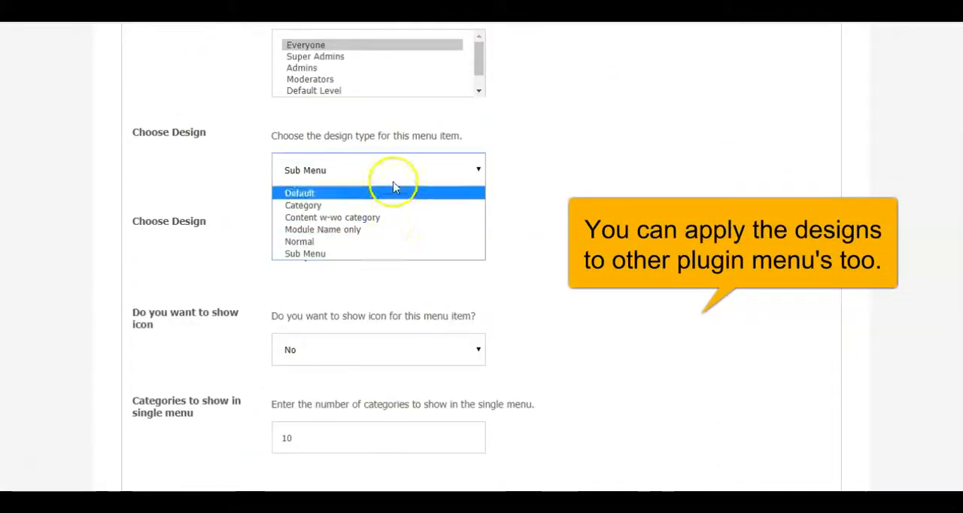
{"action": "left_click", "coordinate": [672, 43]}
{"action": "scroll", "coordinate": [673, 43], "scroll_direction": "up", "scroll_amount": 3}
{"action": "left_click_drag", "start_coordinate": [320, 259], "coordinate": [348, 268]}
{"action": "left_click", "coordinate": [344, 258]}
{"action": "left_click", "coordinate": [615, 262]}
{"action": "scroll", "coordinate": [614, 263], "scroll_direction": "down", "scroll_amount": 10}
{"action": "scroll", "coordinate": [155, 339], "scroll_direction": "up", "scroll_amount": 13}
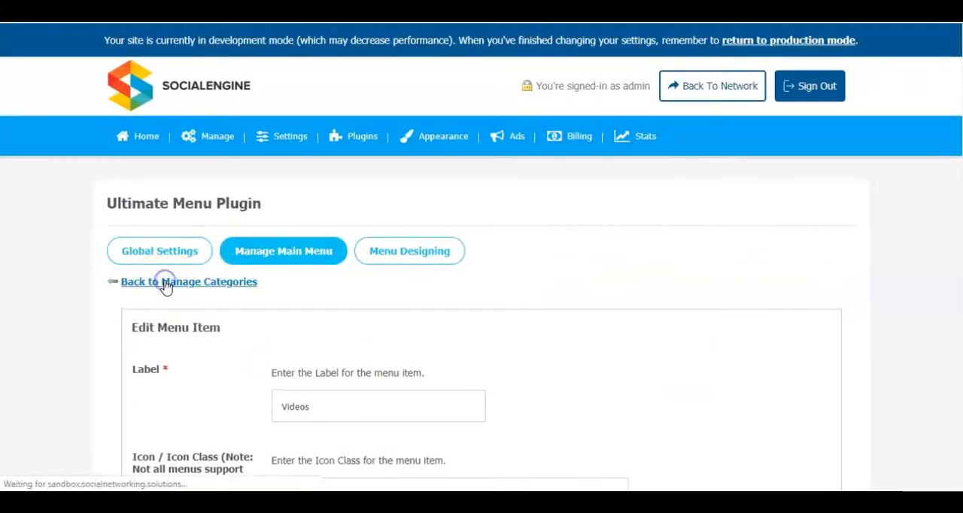
{"action": "scroll", "coordinate": [510, 318], "scroll_direction": "down", "scroll_amount": 3}
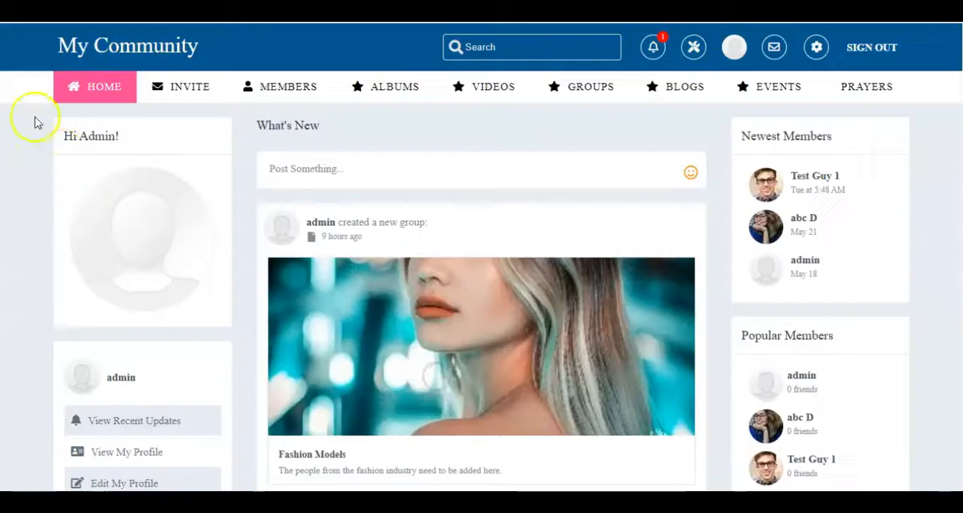
- Check the main menu bar on the community site and return to the Menu Editor
{"action": "left_click", "coordinate": [394, 86]}
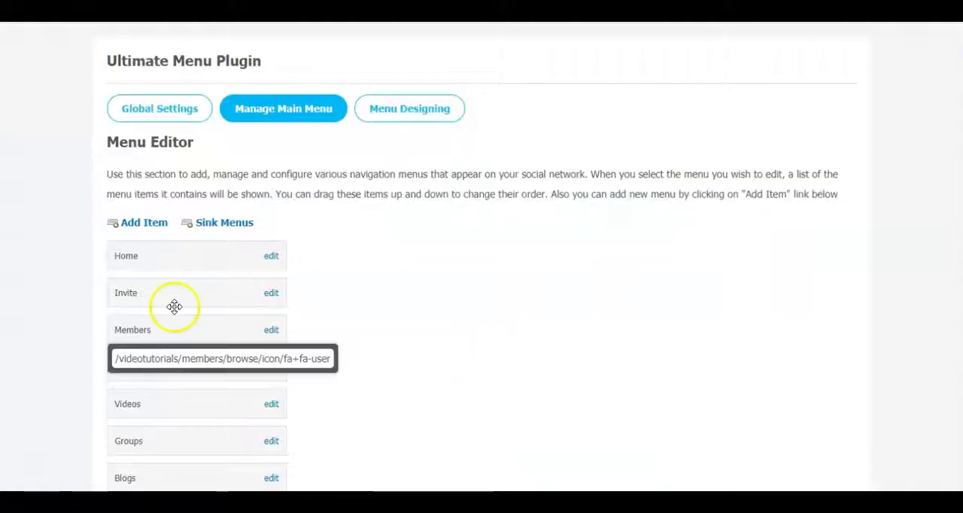
{"action": "scroll", "coordinate": [456, 181], "scroll_direction": "down", "scroll_amount": 3}
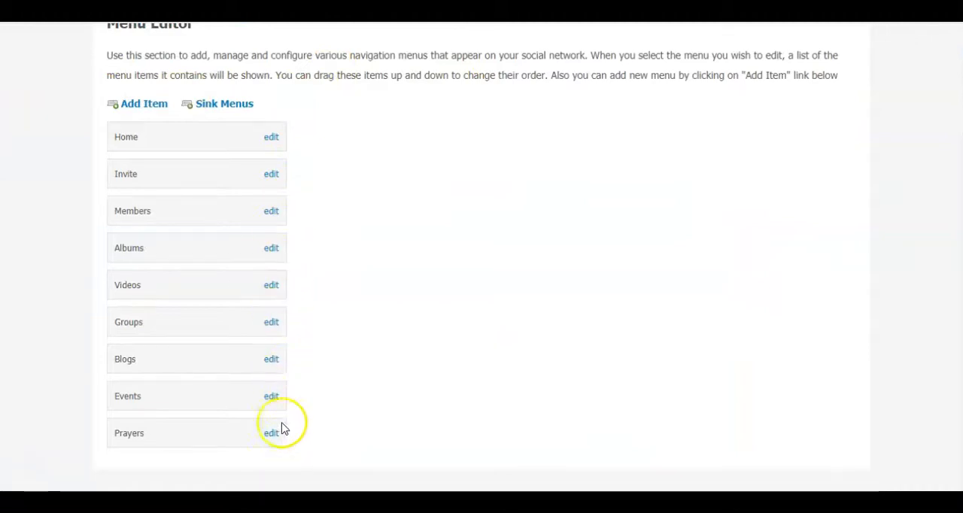
{"action": "scroll", "coordinate": [379, 367], "scroll_direction": "up", "scroll_amount": 3}
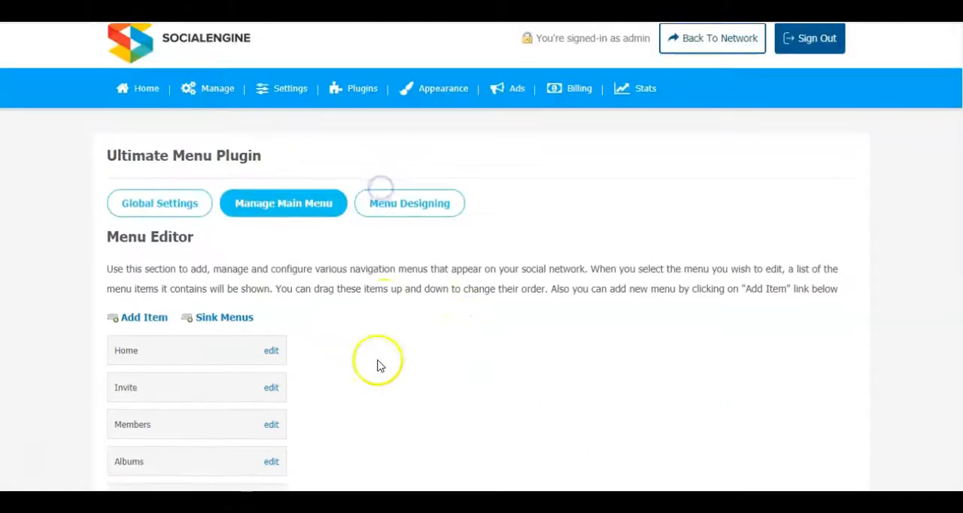
{"action": "scroll", "coordinate": [428, 347], "scroll_direction": "down", "scroll_amount": 3}
- Open the form for adding a menu item, examine its label, URL, icon and member level privacy fields, and cancel it
{"action": "left_click", "coordinate": [146, 105]}
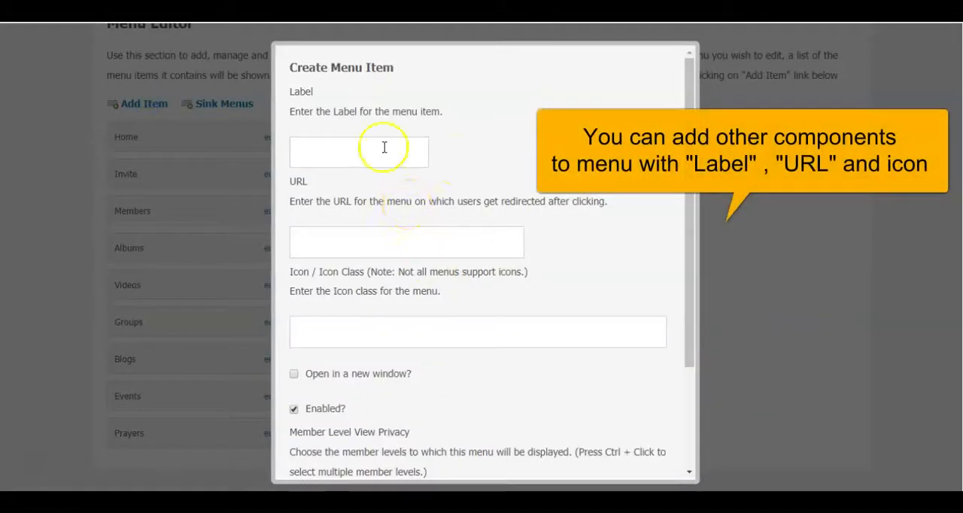
{"action": "left_click", "coordinate": [398, 161]}
{"action": "left_click", "coordinate": [509, 146]}
{"action": "left_click", "coordinate": [350, 153]}
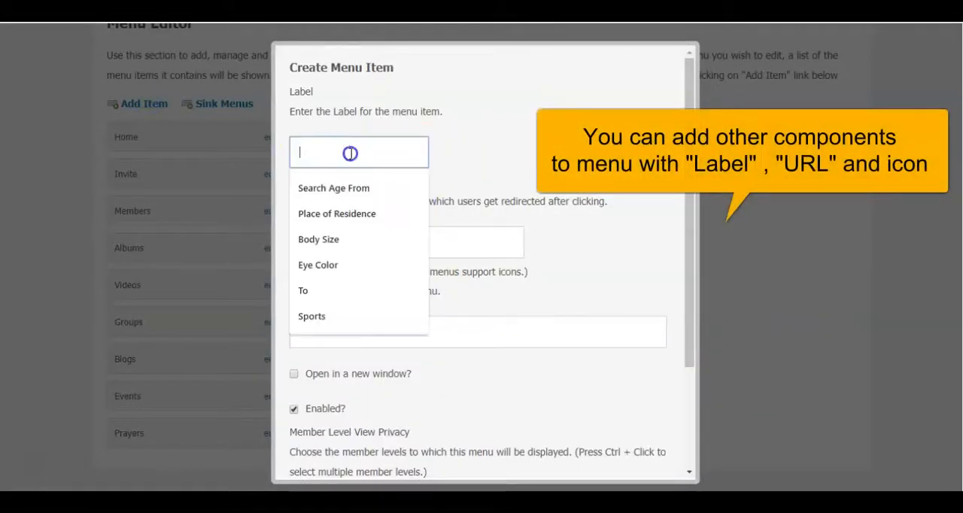
{"action": "left_click", "coordinate": [456, 129]}
{"action": "left_click", "coordinate": [385, 231]}
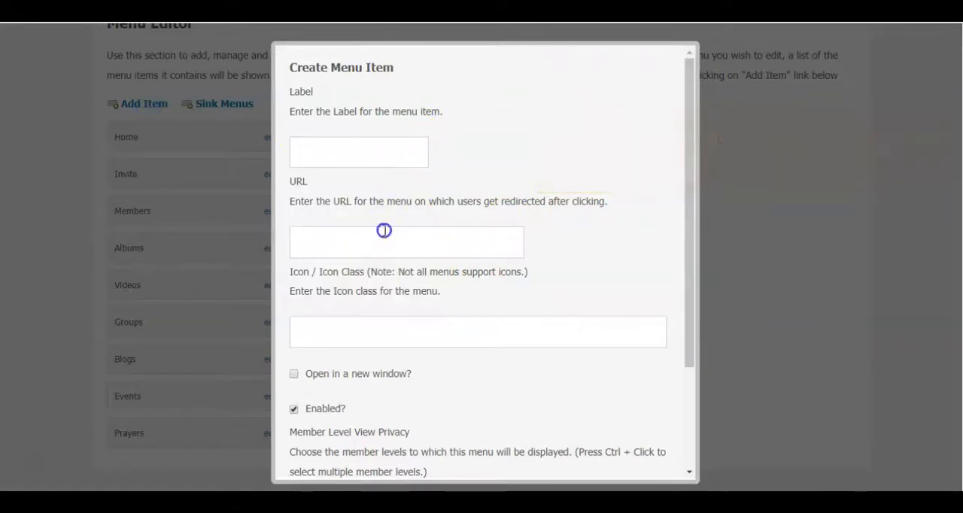
{"action": "scroll", "coordinate": [479, 246], "scroll_direction": "down", "scroll_amount": 3}
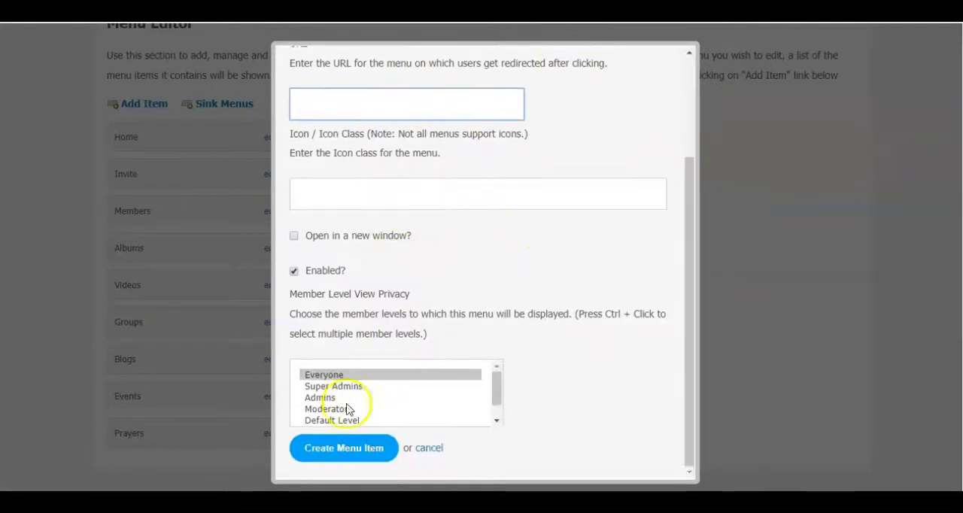
{"action": "left_click", "coordinate": [500, 275]}
{"action": "scroll", "coordinate": [504, 281], "scroll_direction": "up", "scroll_amount": 3}
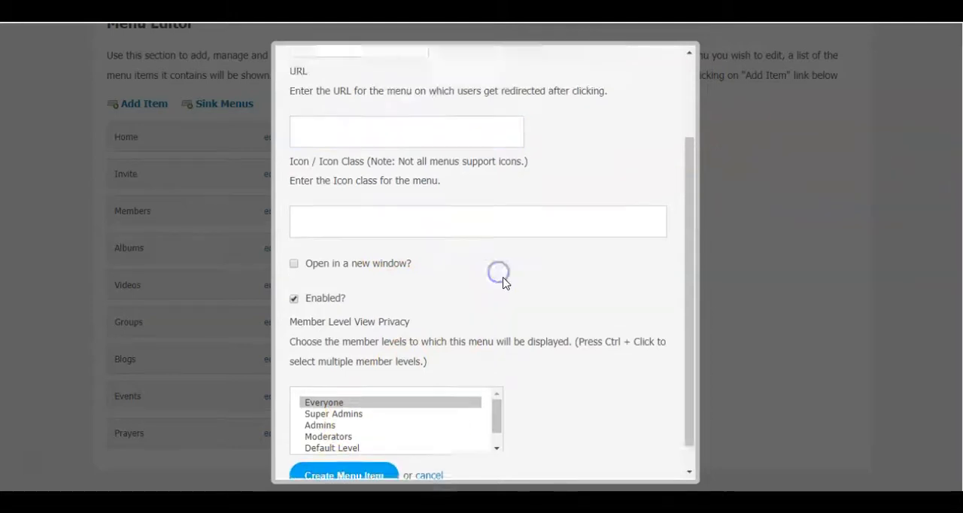
{"action": "scroll", "coordinate": [572, 240], "scroll_direction": "down", "scroll_amount": 3}
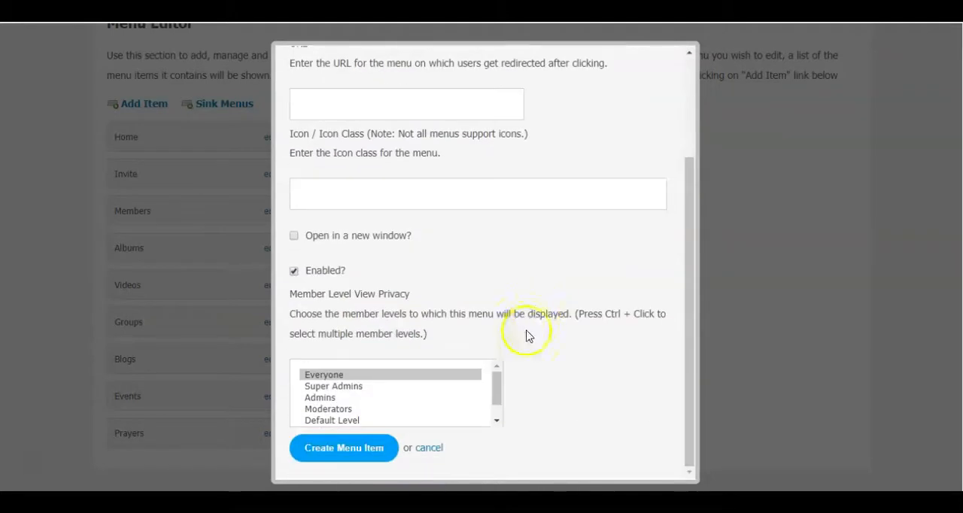
{"action": "left_click", "coordinate": [428, 450]}
{"action": "scroll", "coordinate": [496, 222], "scroll_direction": "up", "scroll_amount": 4}
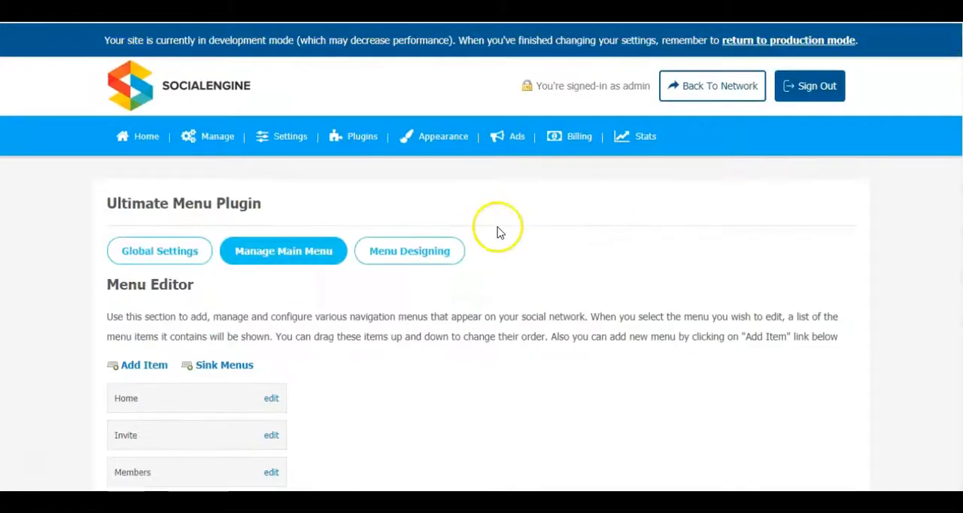
- Switch to the community site and check the Albums and Videos menus in the main menu bar
{"action": "scroll", "coordinate": [488, 294], "scroll_direction": "down", "scroll_amount": 1}
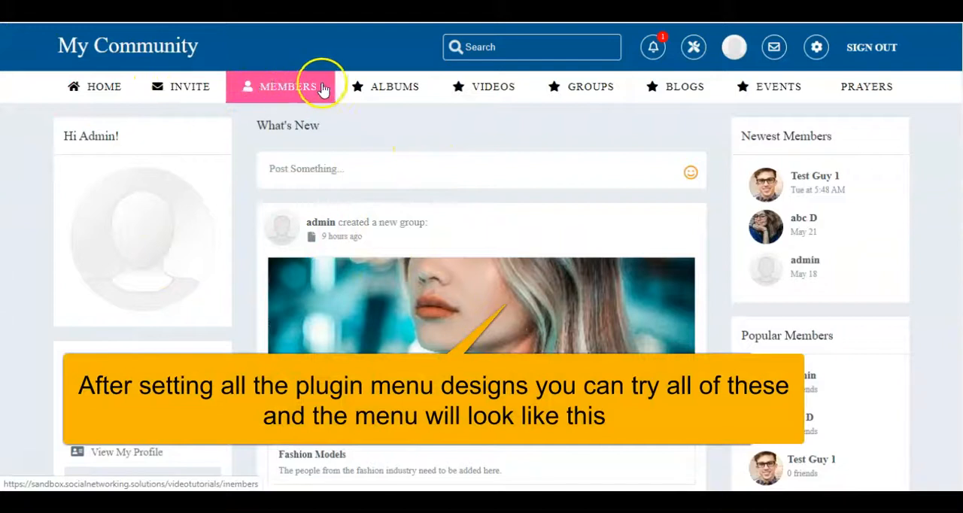
{"action": "mouse_move", "coordinate": [359, 89]}
{"action": "mouse_move", "coordinate": [482, 91]}
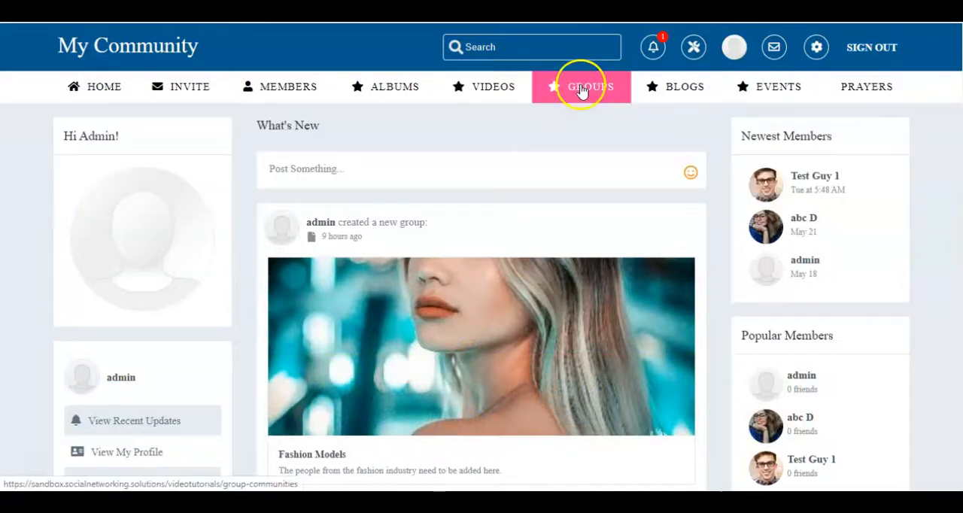
- Check the Groups menu's categories, including Brand or product, Entertainment and Artist, Band or Public Figure
{"action": "mouse_move", "coordinate": [580, 90]}
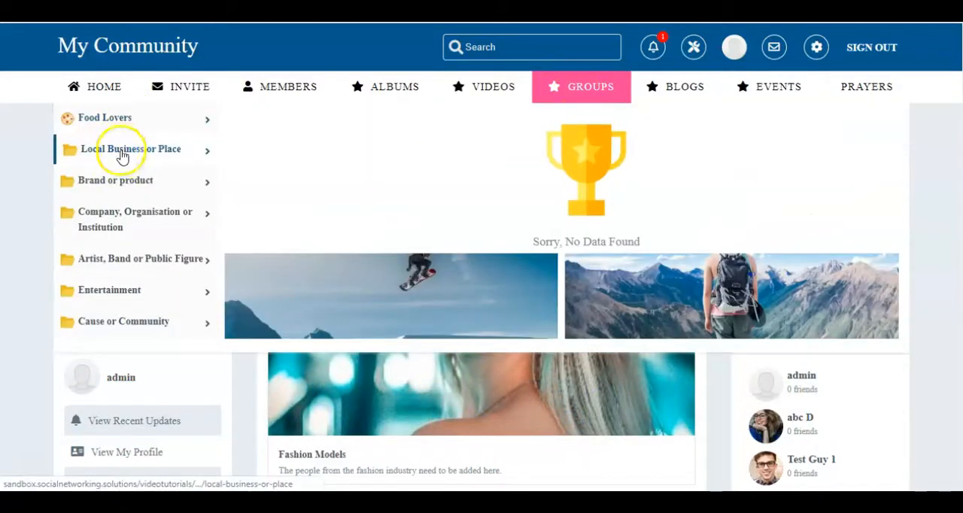
{"action": "mouse_move", "coordinate": [120, 181]}
{"action": "mouse_move", "coordinate": [115, 216]}
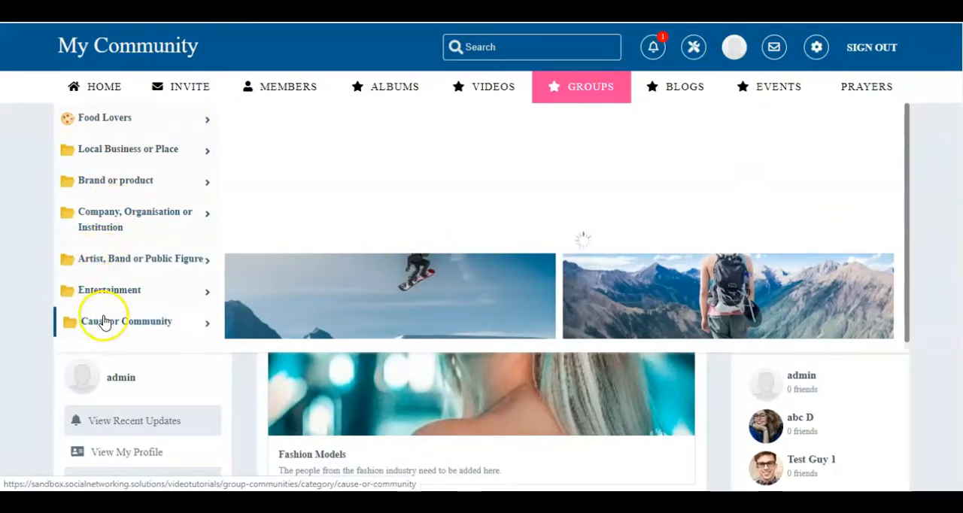
{"action": "mouse_move", "coordinate": [105, 298]}
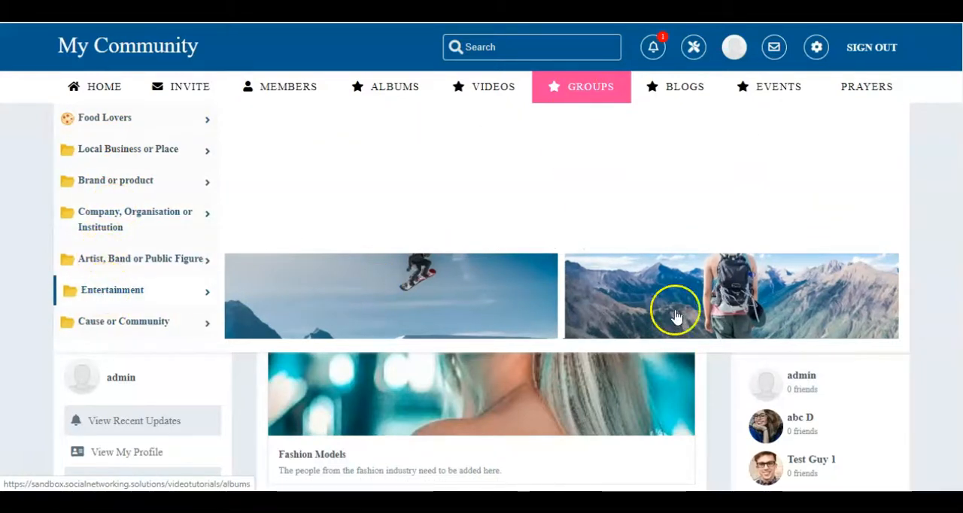
{"action": "mouse_move", "coordinate": [143, 259]}
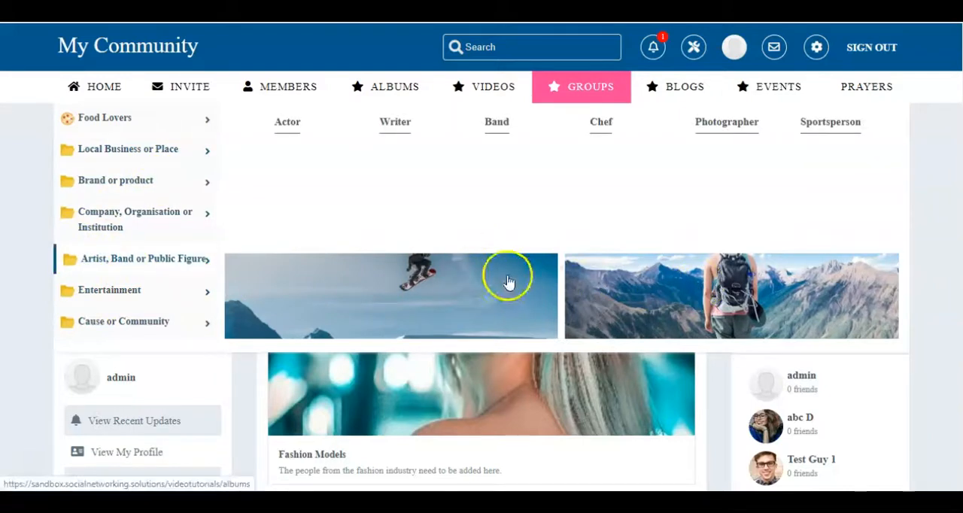
- Check the drop-down designs of the Blogs, Events and Prayers menus on the community site
{"action": "mouse_move", "coordinate": [673, 88]}
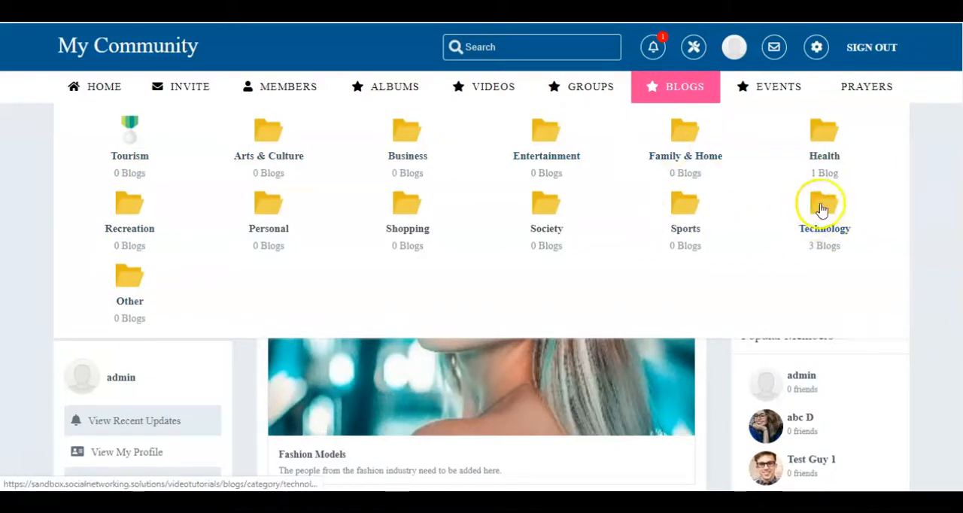
{"action": "mouse_move", "coordinate": [773, 96]}
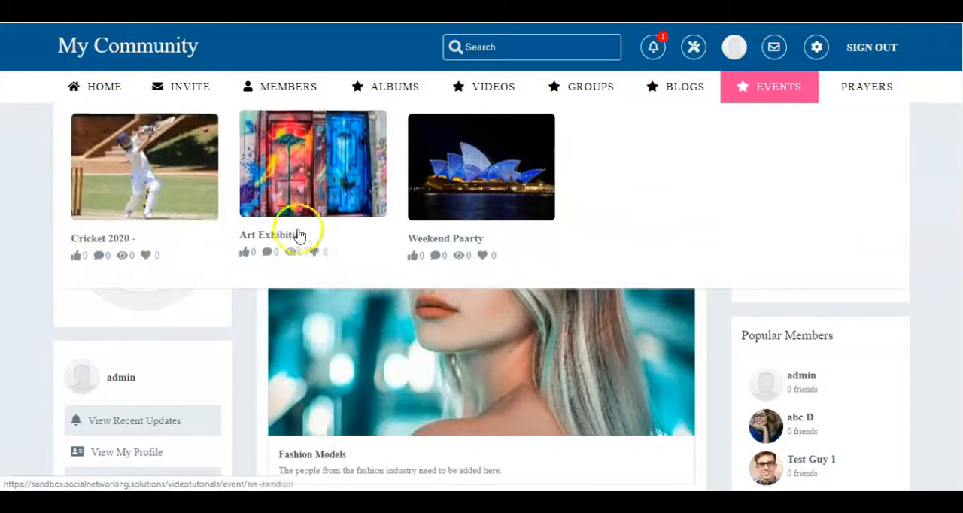
{"action": "mouse_move", "coordinate": [859, 88]}
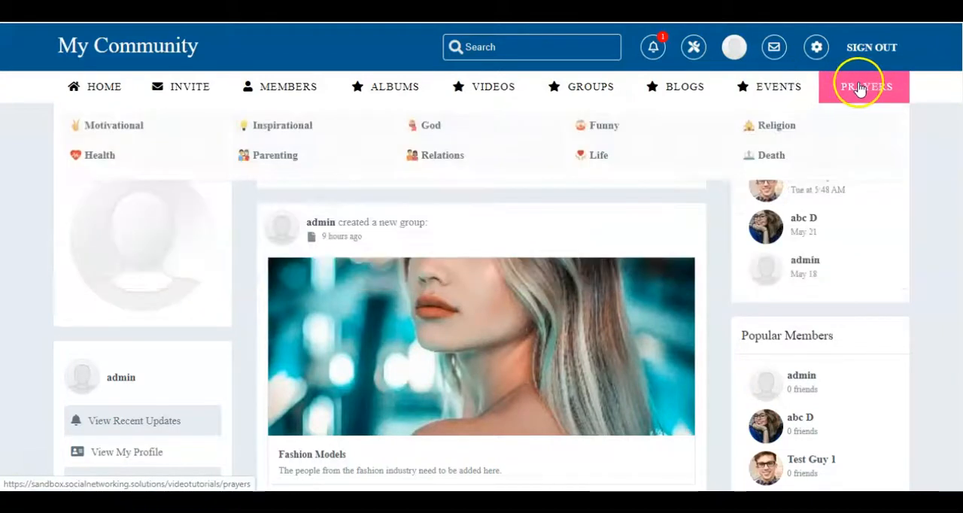
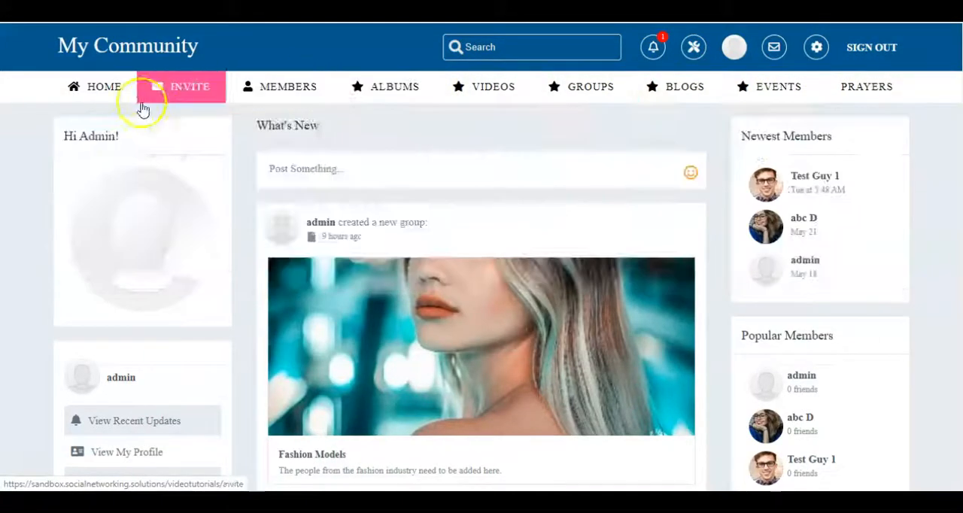
- Compare the community site's main menu items with the plugins listed in the admin panel
{"action": "scroll", "coordinate": [898, 279], "scroll_direction": "down", "scroll_amount": 8}
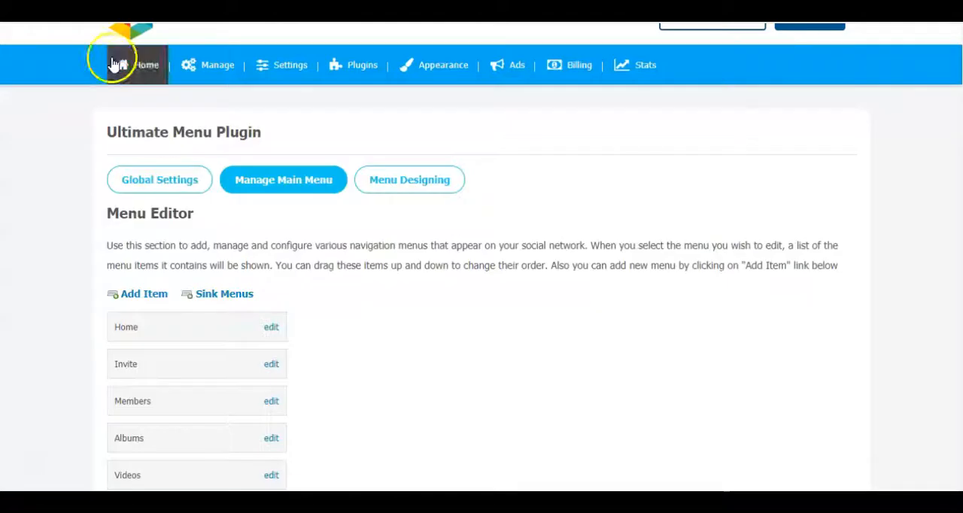
{"action": "scroll", "coordinate": [409, 103], "scroll_direction": "up", "scroll_amount": 3}
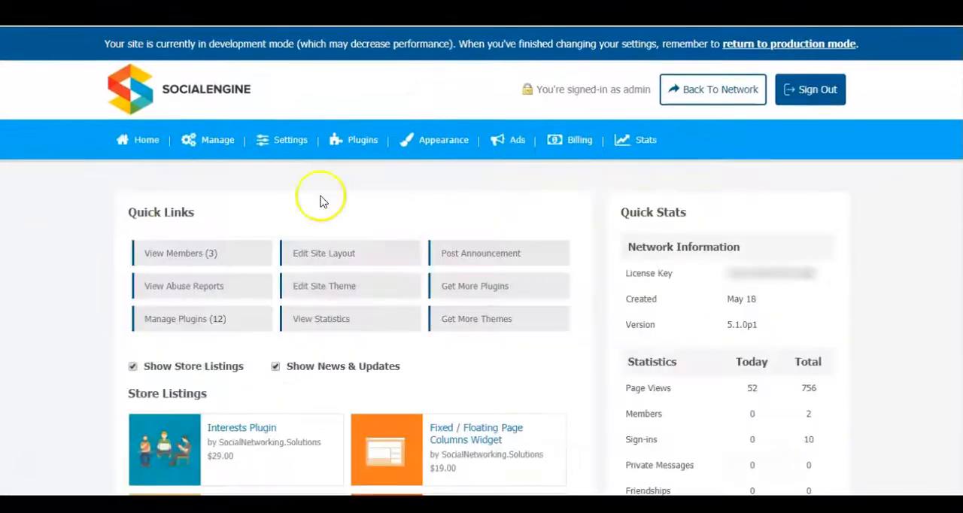
{"action": "mouse_move", "coordinate": [352, 137]}
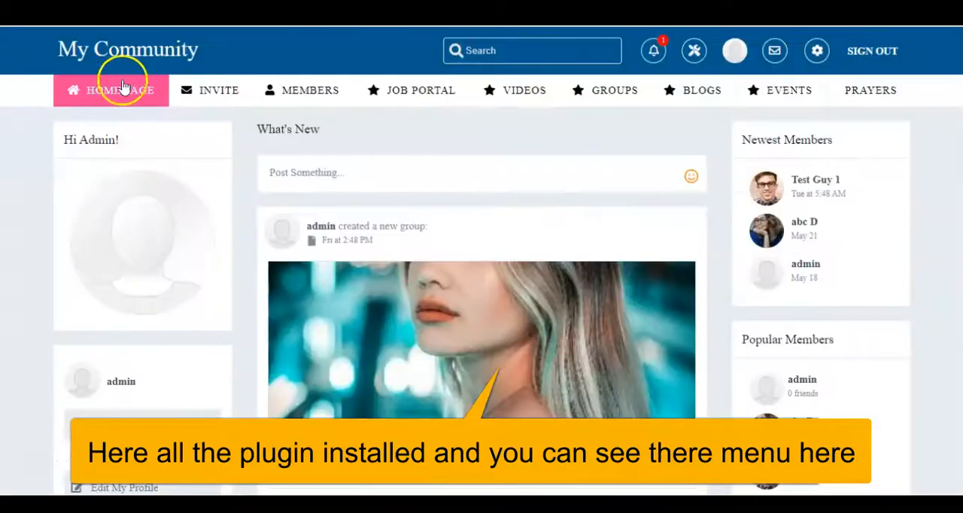
{"action": "mouse_move", "coordinate": [703, 89]}
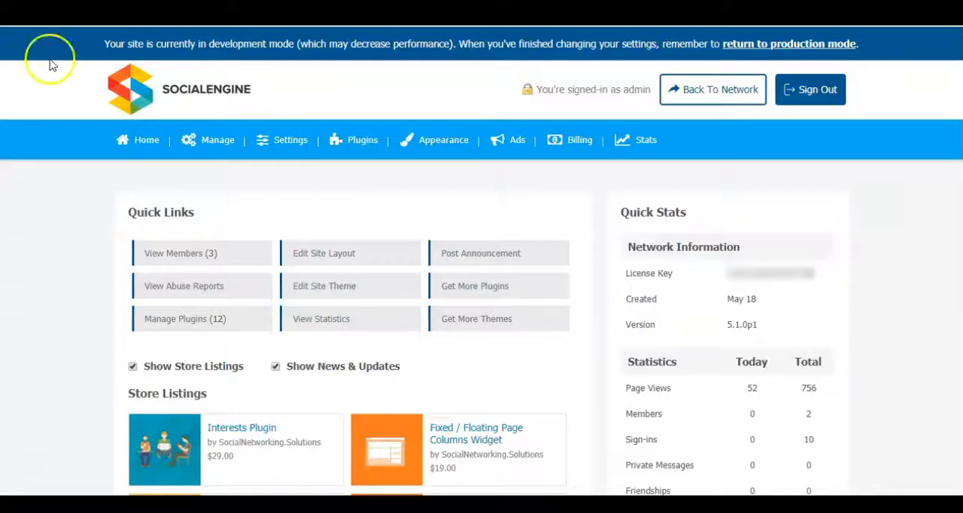
{"action": "mouse_move", "coordinate": [355, 146]}
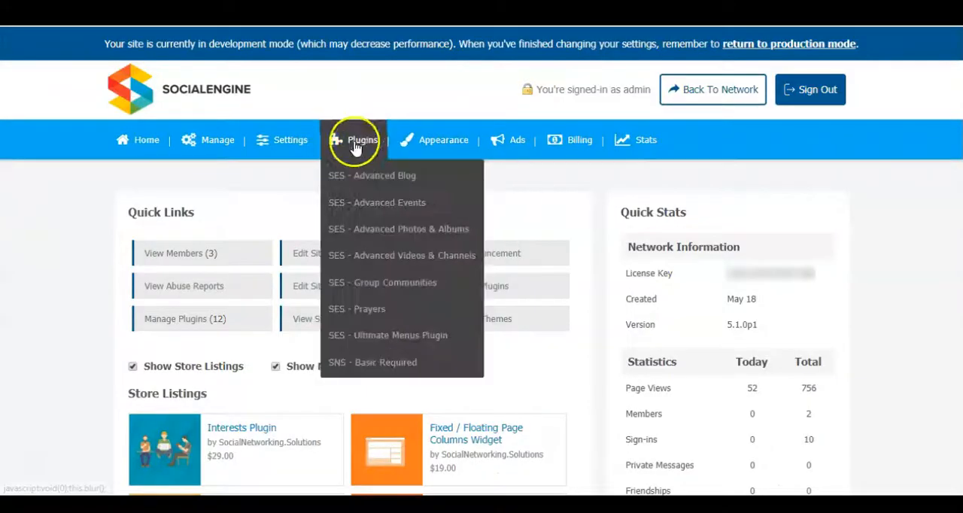
- Open the package manager and search the packages for "contests" to find the SES - Advanced Contests Plugin
{"action": "mouse_move", "coordinate": [209, 145]}
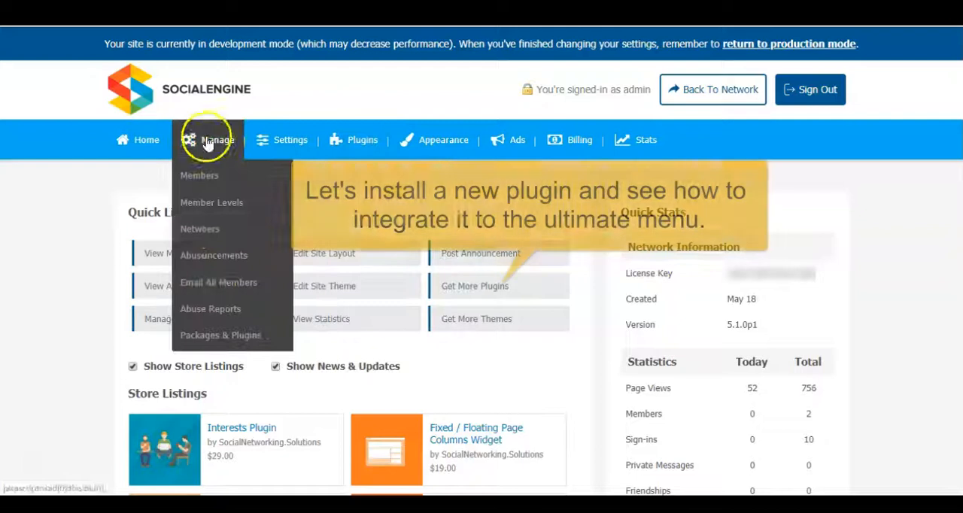
{"action": "left_click", "coordinate": [205, 335]}
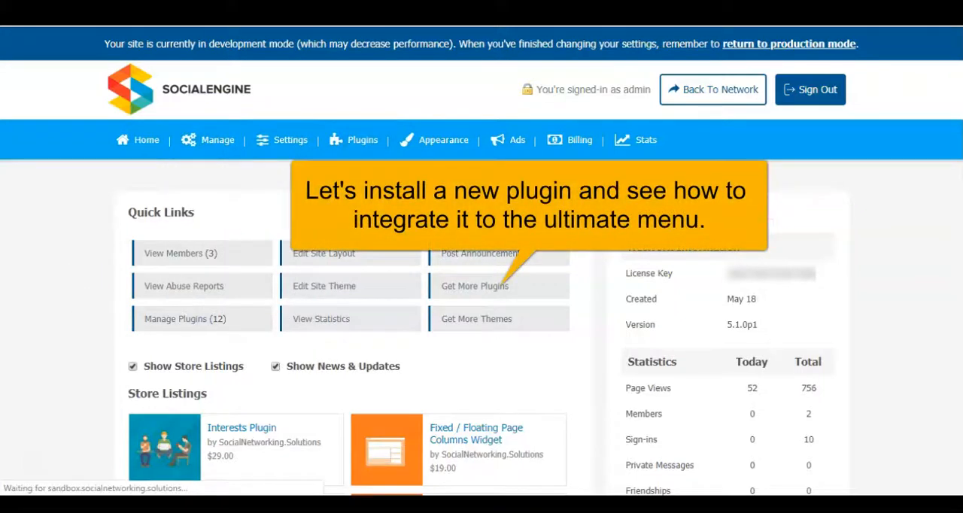
{"action": "key", "text": "ctrl+f"}
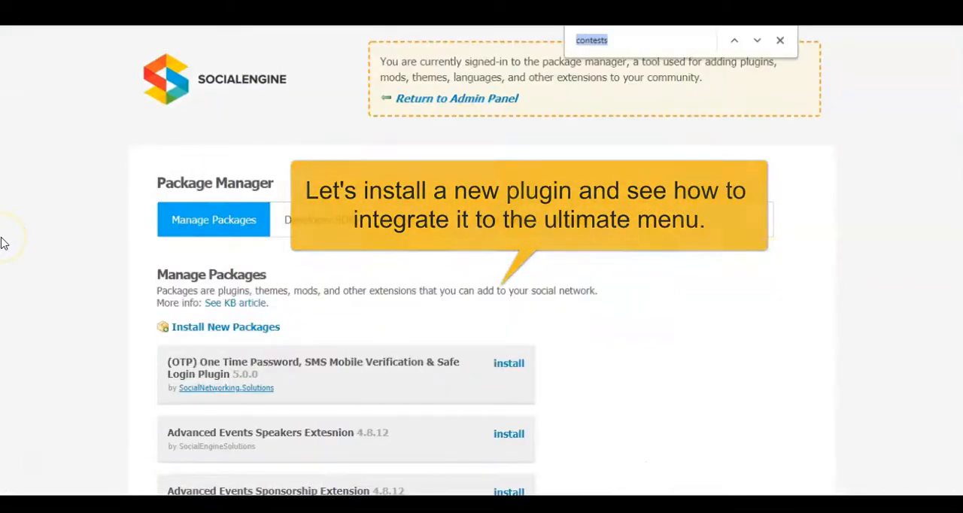
{"action": "key", "text": "Return"}
{"action": "key", "text": "Return"}
{"action": "key", "text": "Return"}
{"action": "key", "text": "Return"}
{"action": "key", "text": "shift+Return"}
{"action": "key", "text": "shift+Return"}
{"action": "key", "text": "shift+Return"}
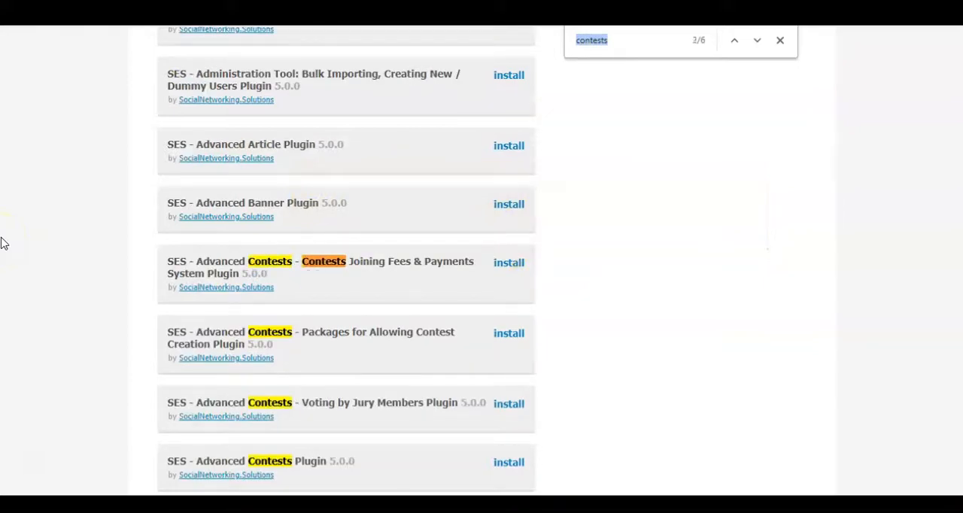
{"action": "key", "text": "Return"}
{"action": "key", "text": "Return"}
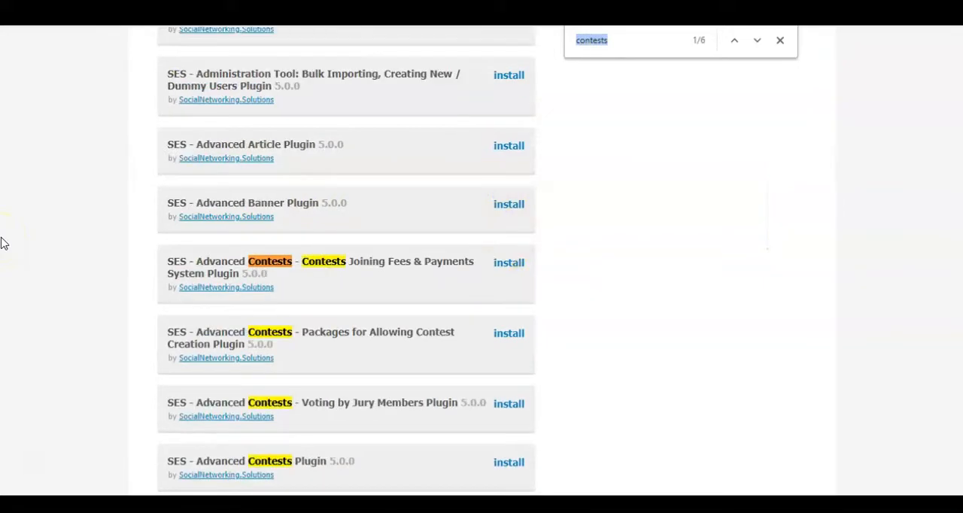
{"action": "left_click", "coordinate": [383, 150]}
{"action": "scroll", "coordinate": [589, 181], "scroll_direction": "down", "scroll_amount": 4}
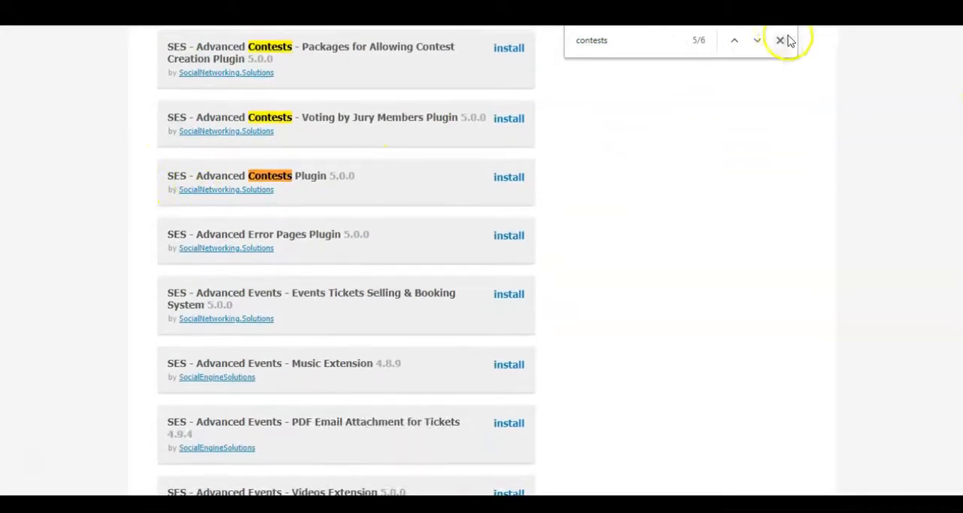
- Install the SES - Advanced Contests Plugin package and return to the admin panel
{"action": "left_click", "coordinate": [780, 40]}
{"action": "left_click", "coordinate": [507, 179]}
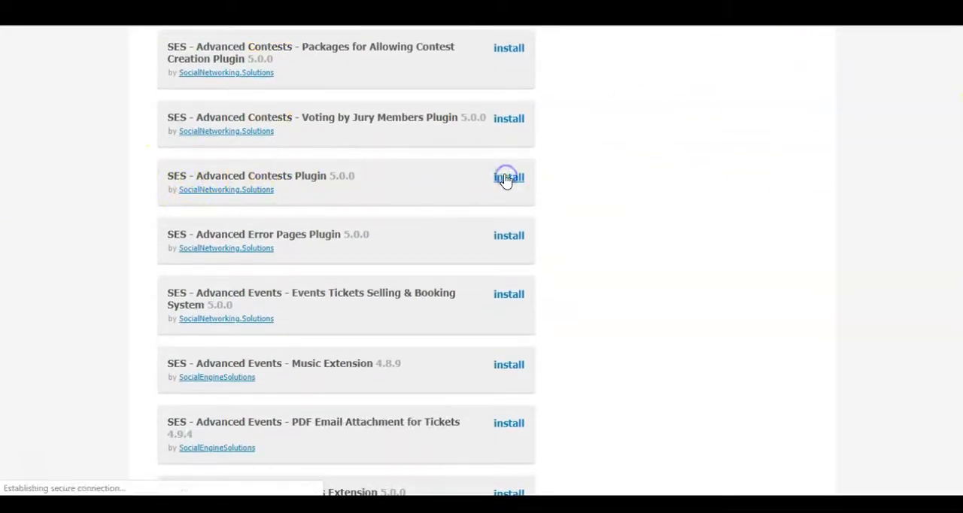
{"action": "left_click", "coordinate": [241, 347]}
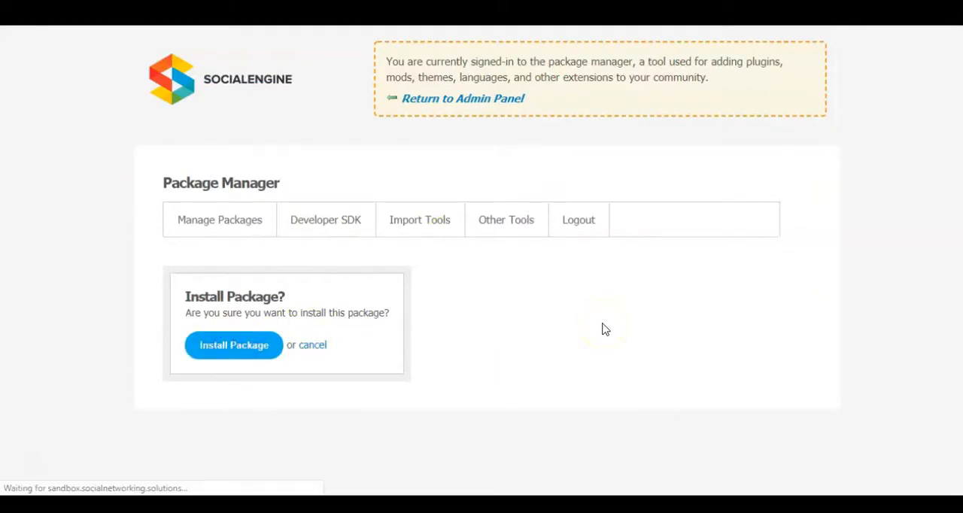
{"action": "left_click", "coordinate": [430, 100]}
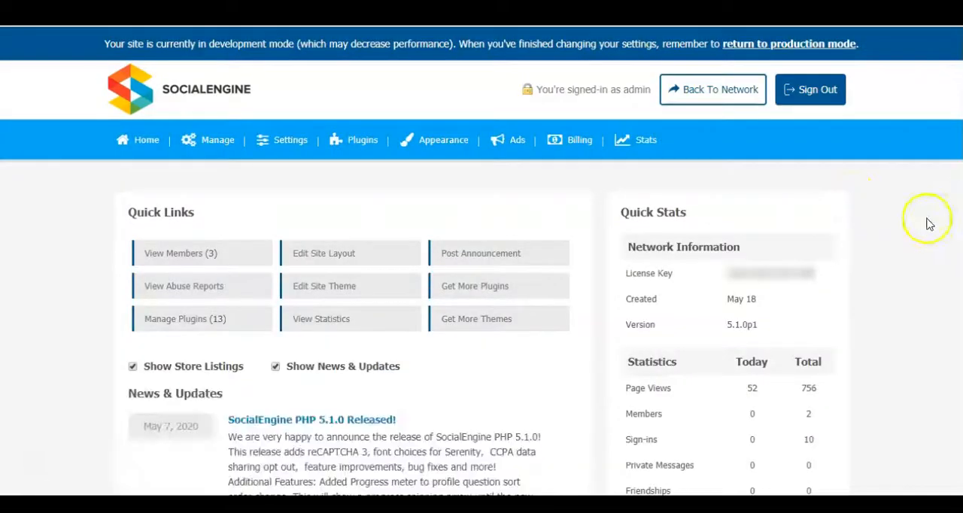
- Open the Advanced Contests Plugin's settings, enter the license key and activate the plugin
{"action": "mouse_move", "coordinate": [358, 143]}
{"action": "left_click", "coordinate": [354, 203]}
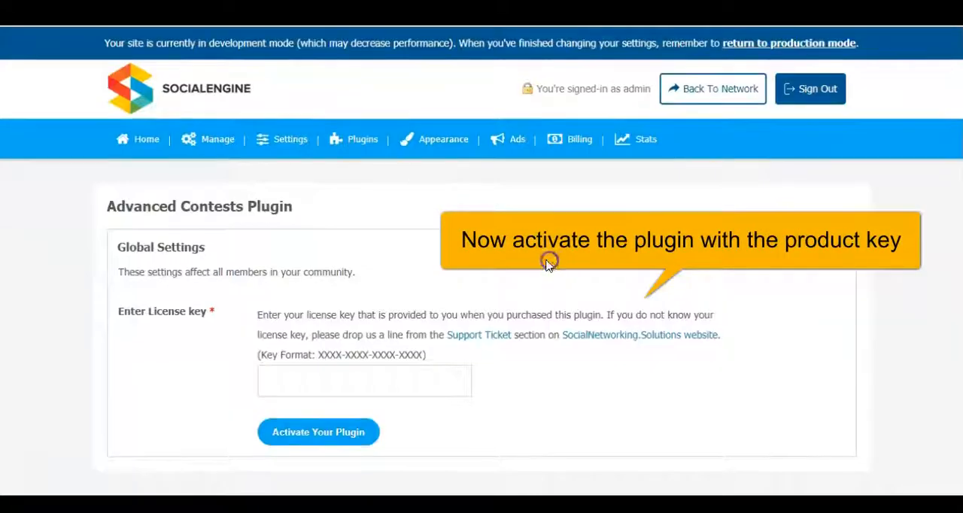
{"action": "left_click", "coordinate": [325, 382]}
{"action": "left_click_drag", "start_coordinate": [319, 355], "coordinate": [425, 355]}
{"action": "left_click", "coordinate": [387, 379]}
{"action": "key", "text": "ctrl+v"}
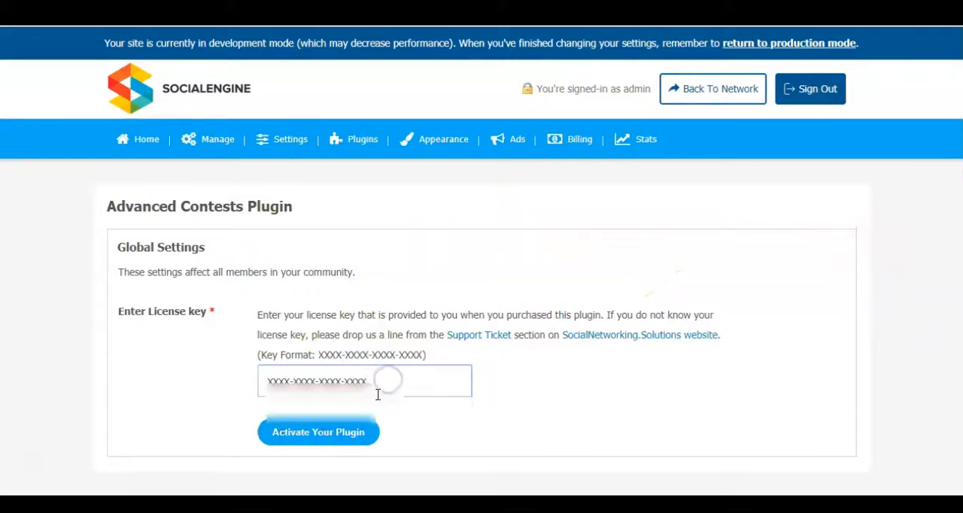
{"action": "left_click", "coordinate": [318, 435]}
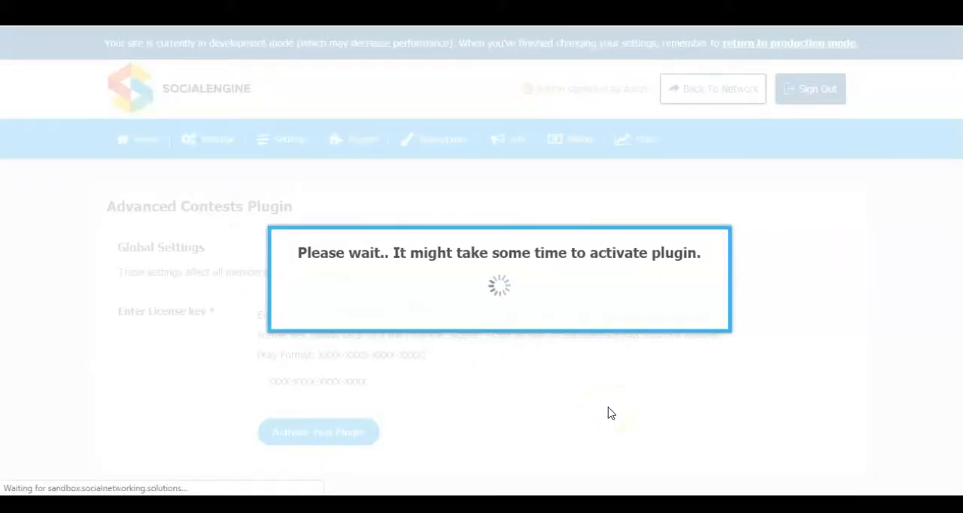
{"action": "scroll", "coordinate": [720, 365], "scroll_direction": "down", "scroll_amount": 4}
{"action": "scroll", "coordinate": [612, 322], "scroll_direction": "up", "scroll_amount": 2}
{"action": "scroll", "coordinate": [737, 381], "scroll_direction": "up", "scroll_amount": 2}
{"action": "scroll", "coordinate": [881, 308], "scroll_direction": "down", "scroll_amount": 11}
{"action": "scroll", "coordinate": [864, 331], "scroll_direction": "up", "scroll_amount": 10}
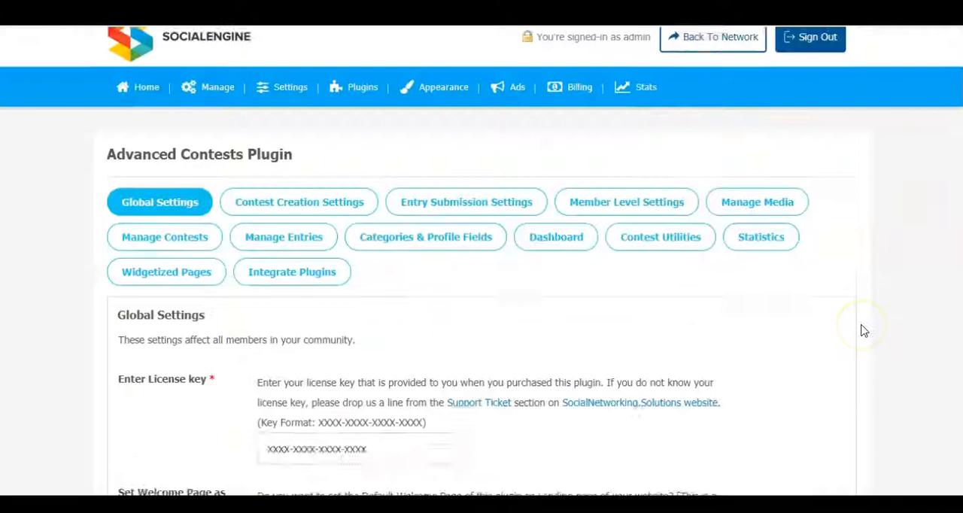
{"action": "scroll", "coordinate": [864, 331], "scroll_direction": "up", "scroll_amount": 1}
- Check the community site's main menu, and read the notice about unsynced new menus on the admin home page
{"action": "left_click", "coordinate": [146, 150]}
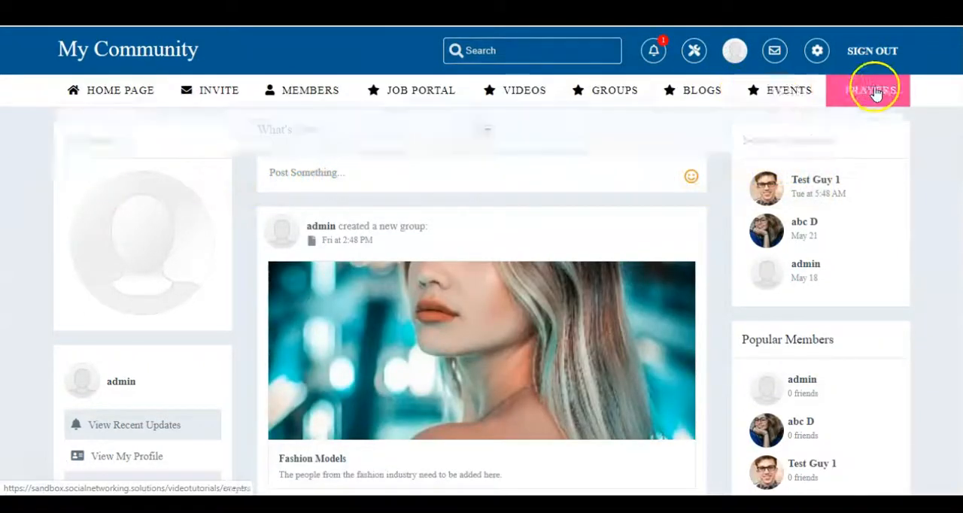
{"action": "double_click", "coordinate": [4, 218]}
{"action": "left_click", "coordinate": [64, 59]}
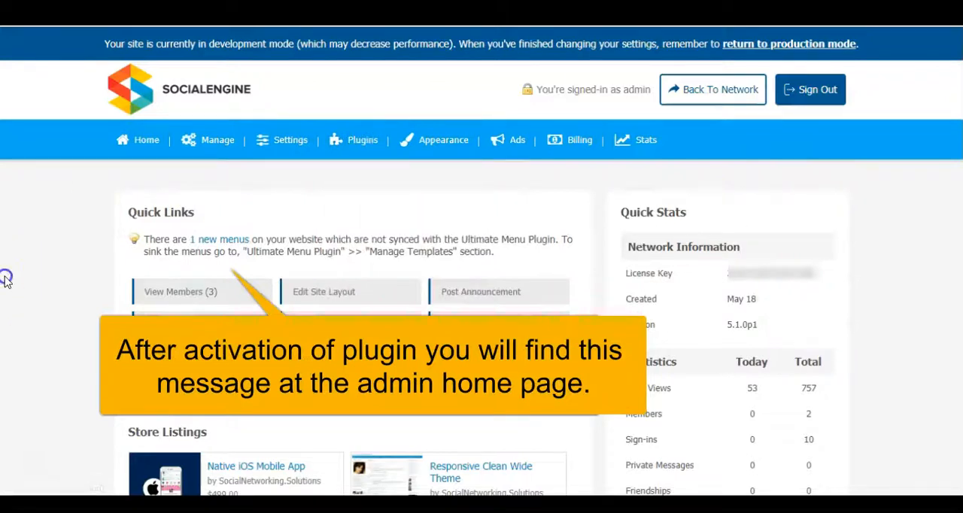
{"action": "left_click_drag", "start_coordinate": [144, 239], "coordinate": [491, 256]}
{"action": "left_click", "coordinate": [327, 231]}
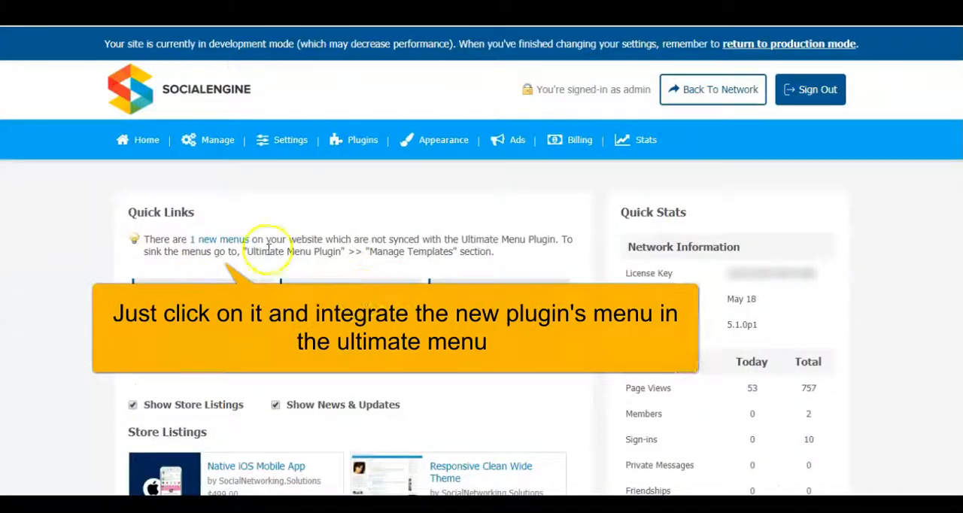
- Sync the new plugin's menu with the Ultimate Menu Plugin from the admin notice, and check it on the reloaded community site
{"action": "left_click", "coordinate": [220, 242]}
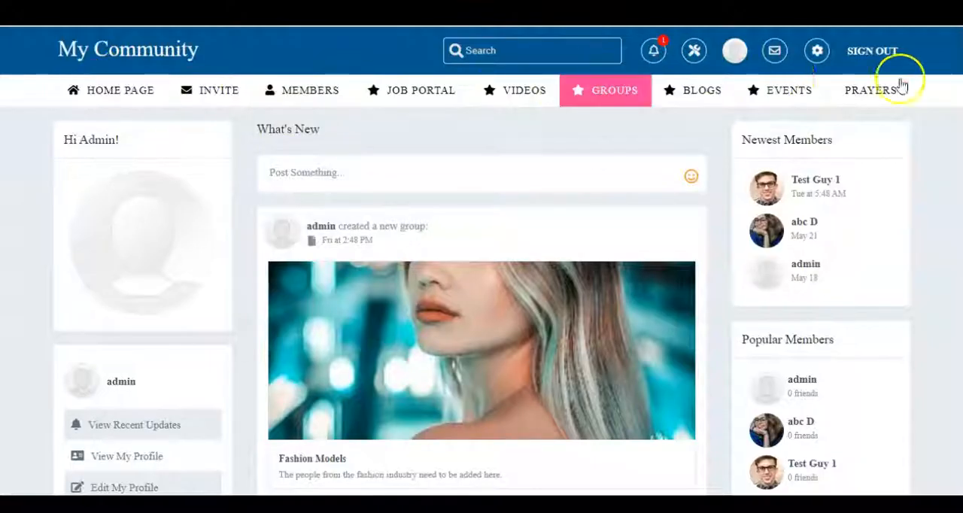
{"action": "key", "text": "F5"}
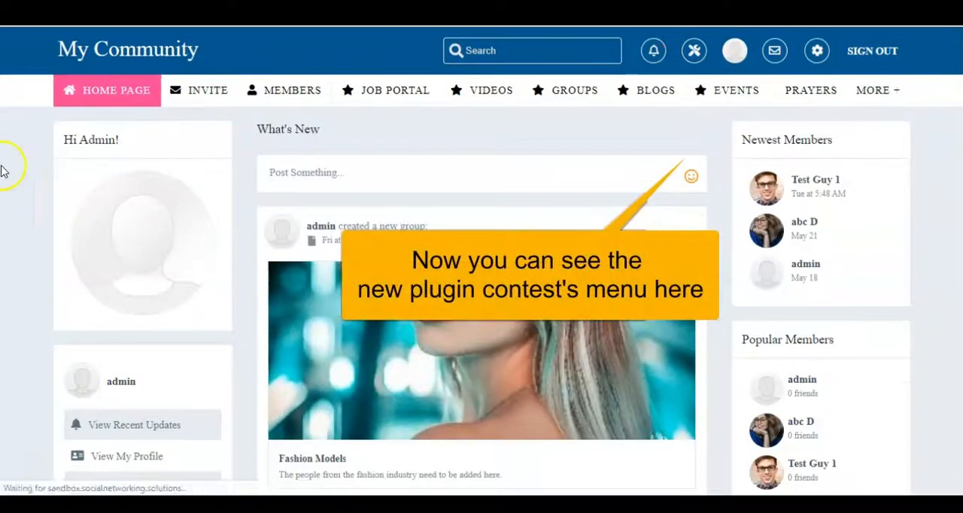
{"action": "mouse_move", "coordinate": [877, 103]}
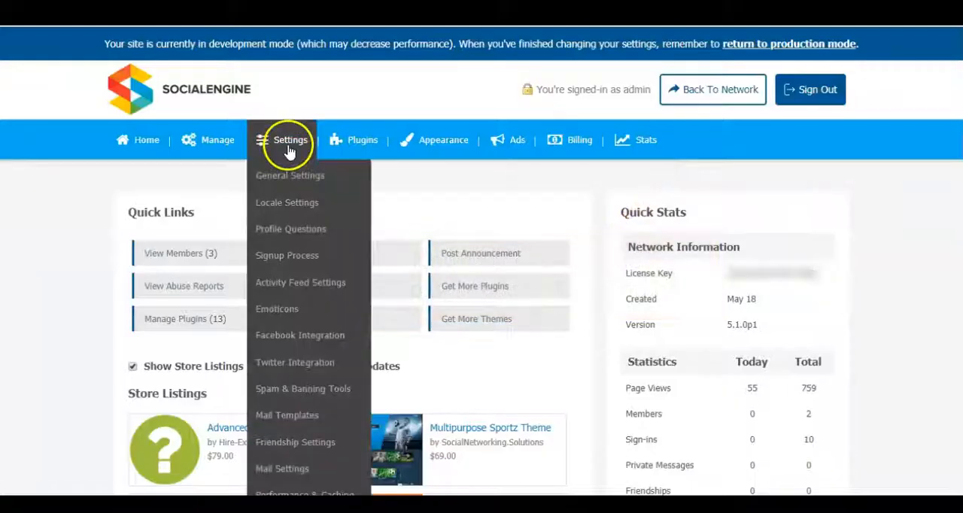
- Set the Ultimate Menu Plugin's main navigation item count to 10, save, and check the Contests menu on the community site
{"action": "mouse_move", "coordinate": [353, 140]}
{"action": "left_click", "coordinate": [337, 363]}
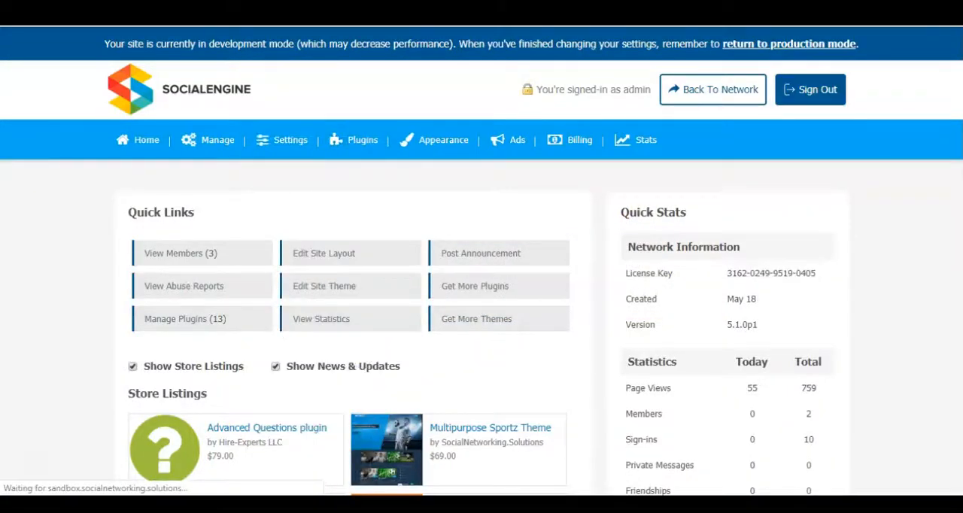
{"action": "scroll", "coordinate": [602, 286], "scroll_direction": "down", "scroll_amount": 3}
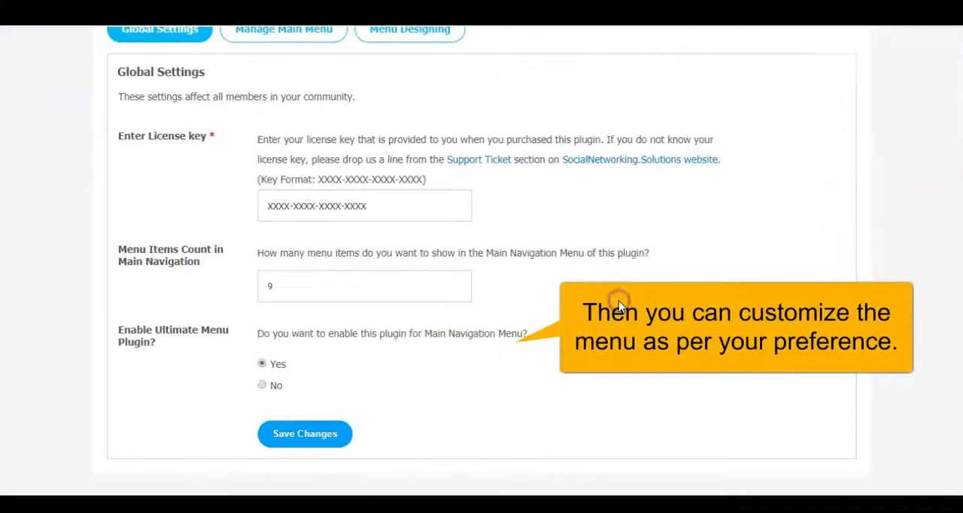
{"action": "left_click", "coordinate": [289, 286]}
{"action": "type", "text": "10"}
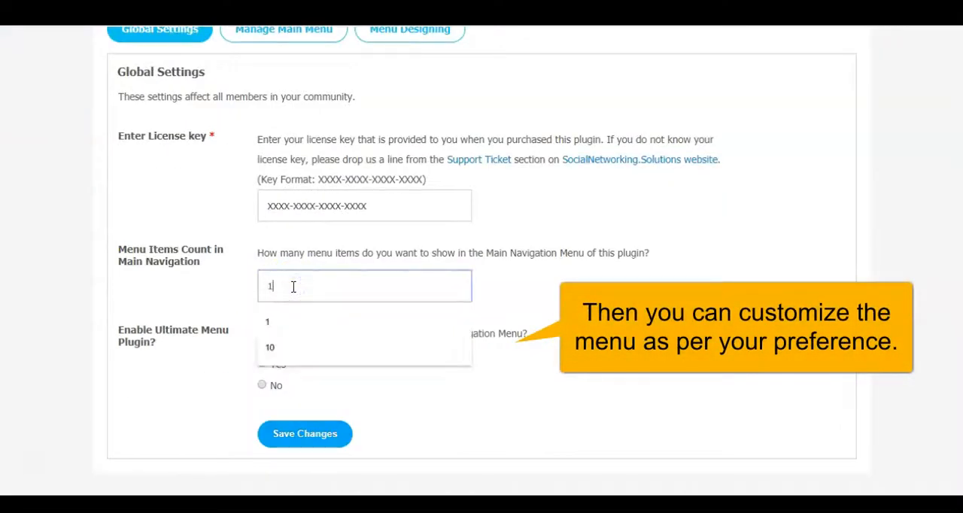
{"action": "left_click", "coordinate": [305, 434]}
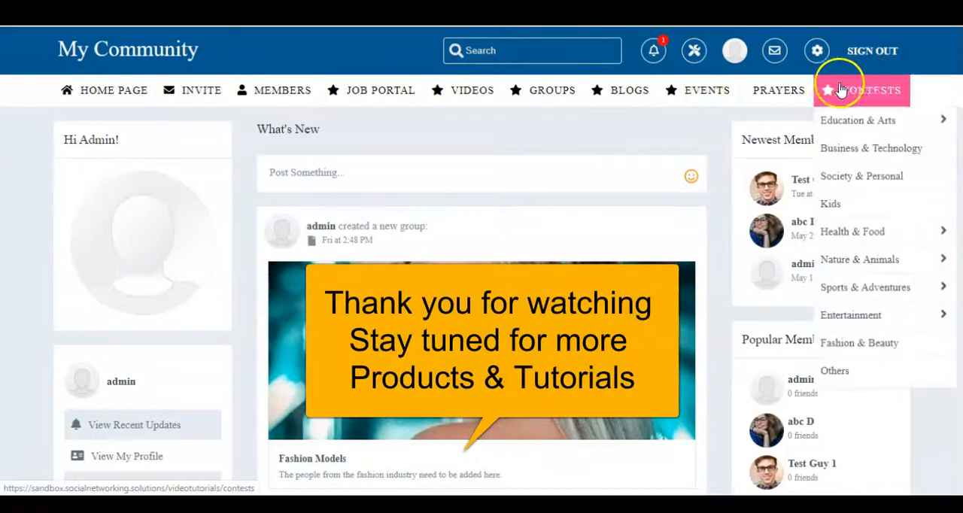
{"action": "mouse_move", "coordinate": [460, 129]}
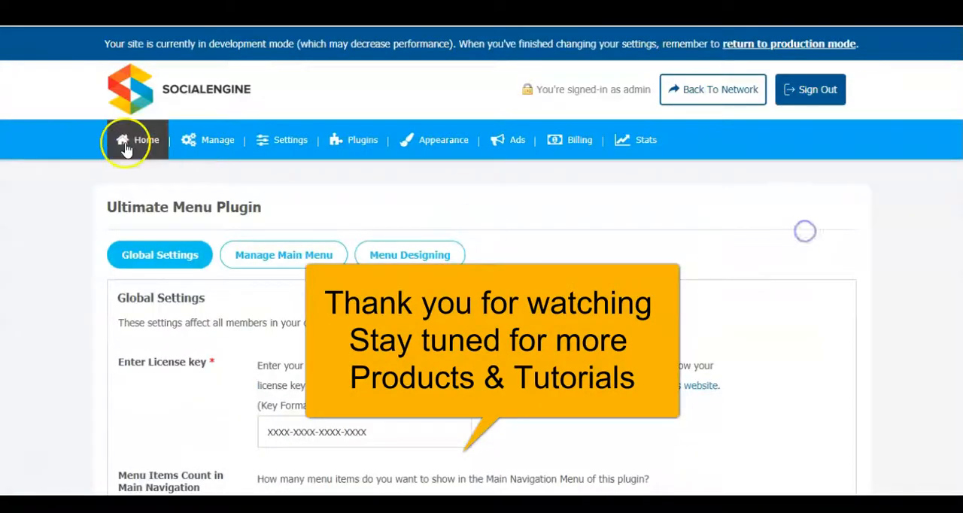